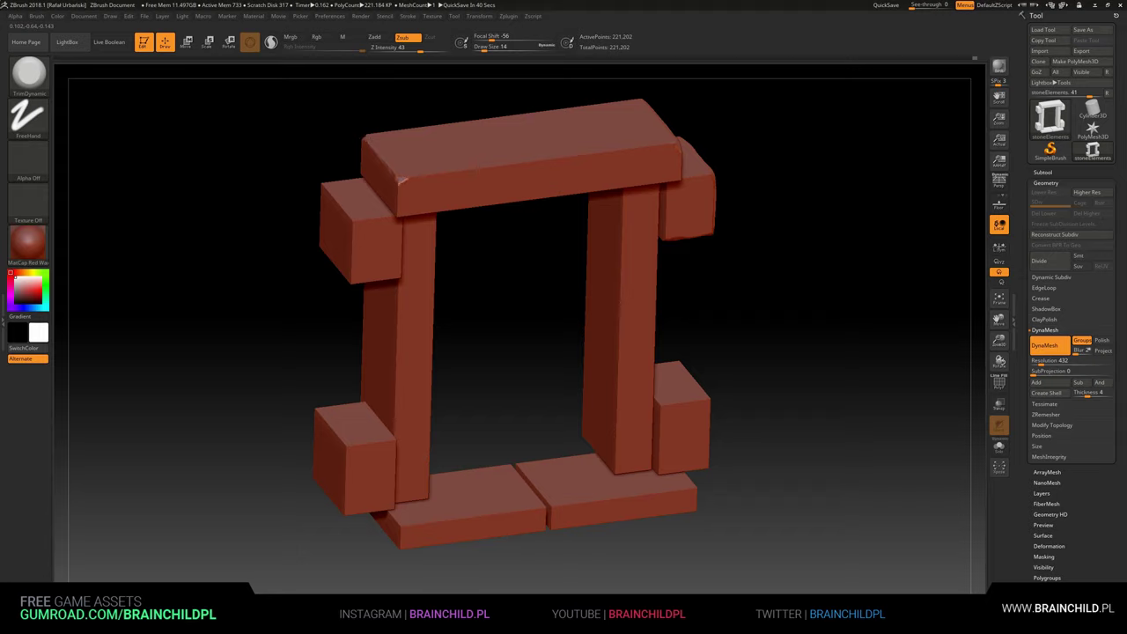
Step: Chip the top beam's front edge with TrimDynamic, then solo the beam and inspect it
{"action": "mouse_move", "coordinate": [401, 180]}
{"action": "left_mouse_down"}
{"action": "mouse_move", "coordinate": [676, 144]}
{"action": "mouse_move", "coordinate": [425, 141]}
{"action": "left_mouse_up"}
{"action": "key", "text": "ctrl+shift"}
{"action": "left_click", "coordinate": [424, 139], "text": "ctrl+shift"}
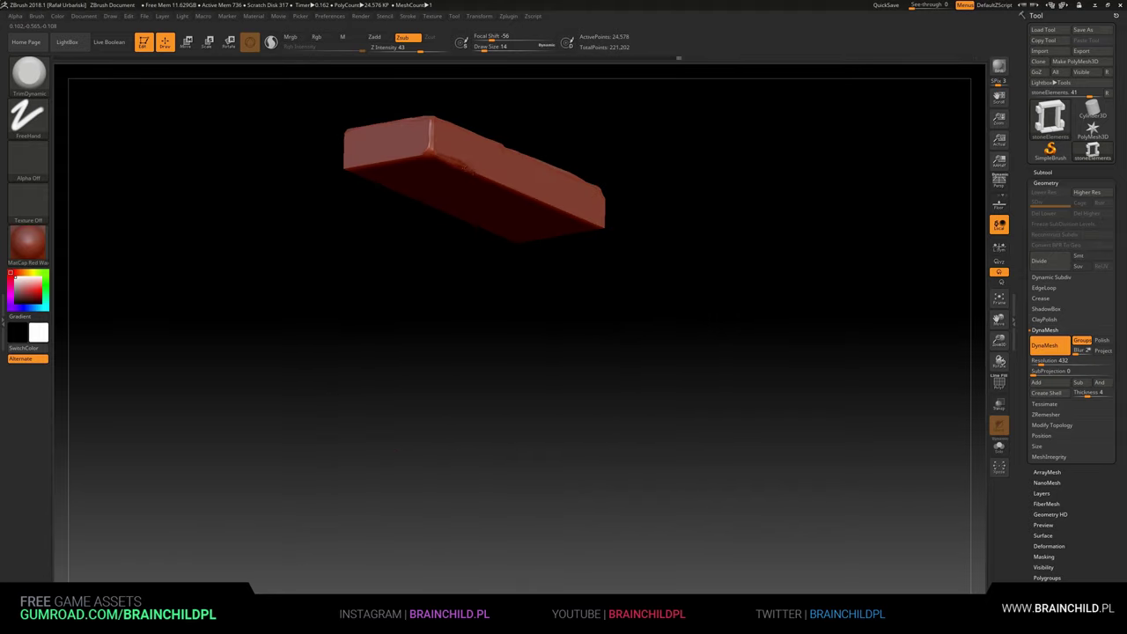
{"action": "mouse_move", "coordinate": [607, 212]}
{"action": "left_mouse_down"}
{"action": "mouse_move", "coordinate": [643, 154]}
{"action": "mouse_move", "coordinate": [715, 157]}
{"action": "mouse_move", "coordinate": [706, 95]}
{"action": "left_mouse_up"}
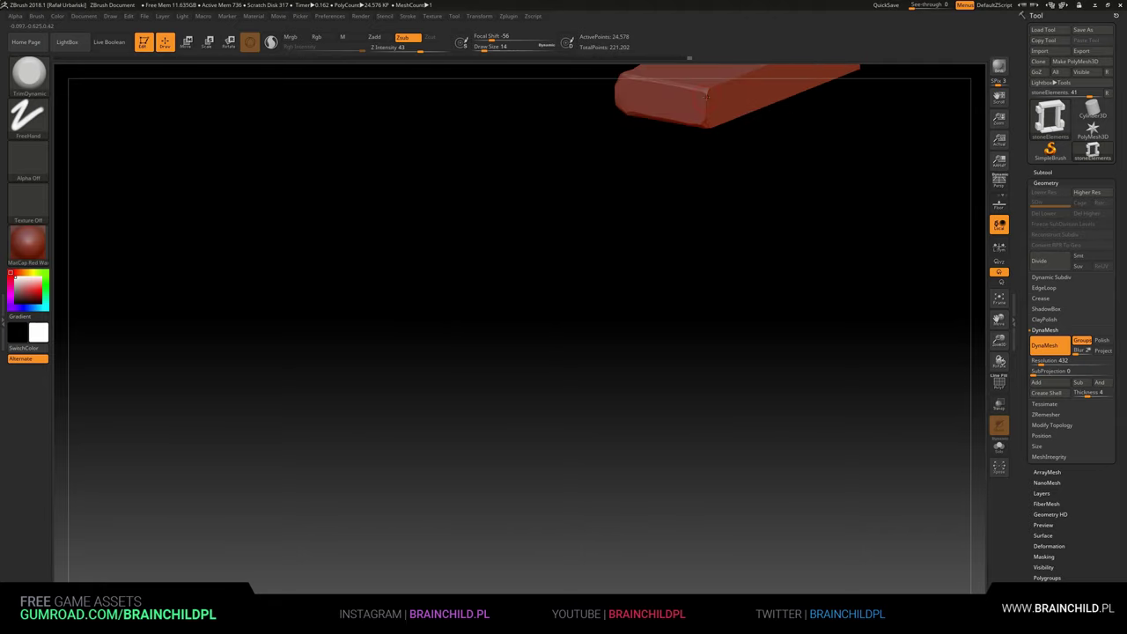
{"action": "key", "text": "f"}
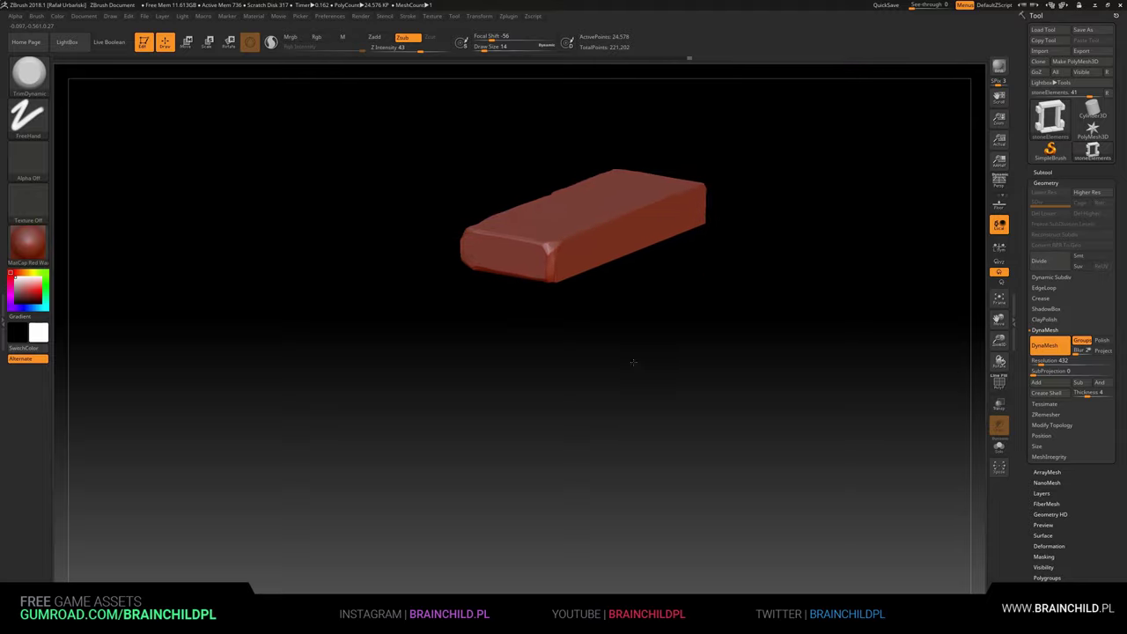
{"action": "mouse_move", "coordinate": [661, 207]}
{"action": "left_mouse_down"}
{"action": "mouse_move", "coordinate": [700, 227]}
{"action": "mouse_move", "coordinate": [691, 282]}
{"action": "left_mouse_up"}
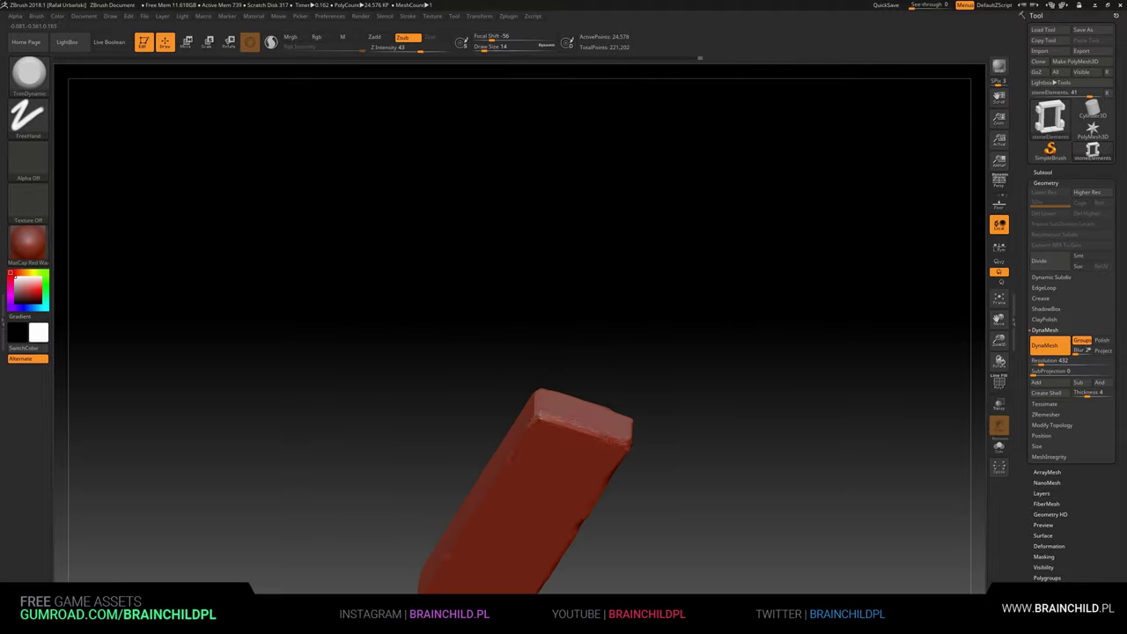
{"action": "mouse_move", "coordinate": [541, 419]}
{"action": "left_mouse_down"}
{"action": "mouse_move", "coordinate": [709, 285]}
{"action": "mouse_move", "coordinate": [712, 270]}
{"action": "left_mouse_up"}
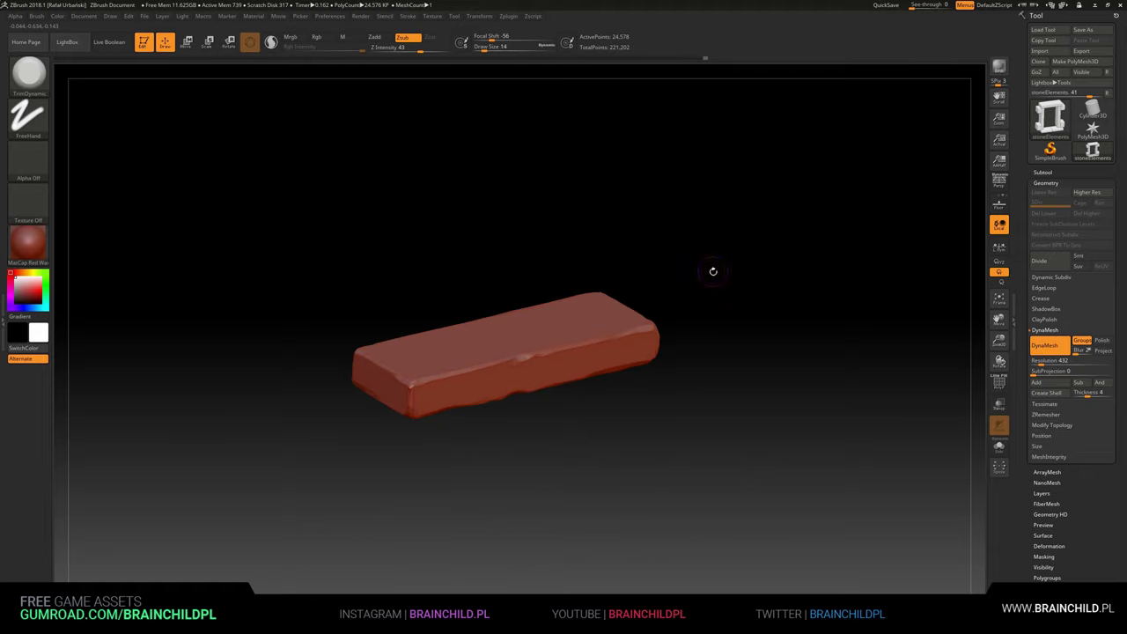
Step: Solo the left pillar, roughen its bottom and right edge, and check it from several angles
{"action": "left_click", "coordinate": [747, 125], "text": "ctrl+shift"}
{"action": "left_click", "coordinate": [423, 378], "text": "ctrl+shift"}
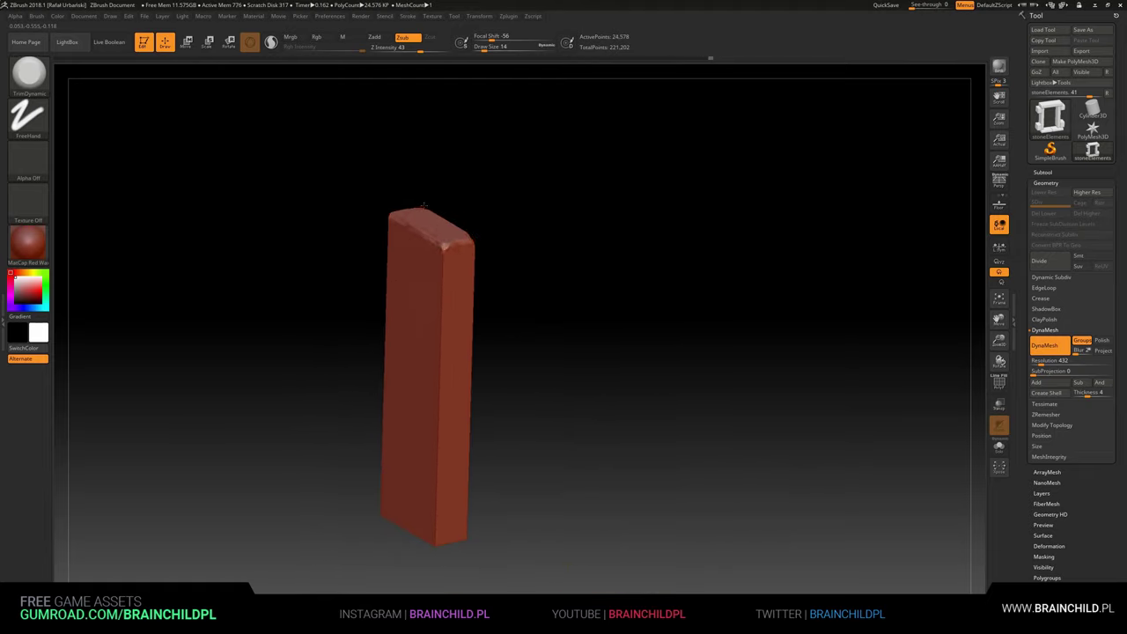
{"action": "left_click_drag", "start_coordinate": [531, 256], "coordinate": [502, 155], "text": "alt"}
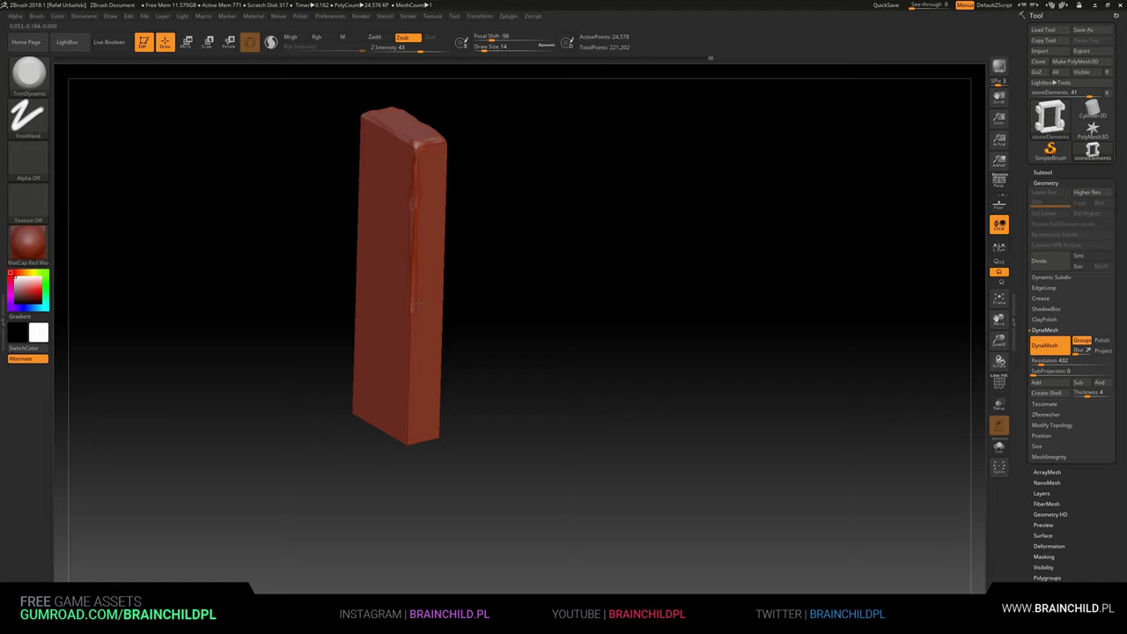
{"action": "mouse_move", "coordinate": [407, 441]}
{"action": "left_mouse_down"}
{"action": "mouse_move", "coordinate": [440, 433]}
{"action": "mouse_move", "coordinate": [445, 141]}
{"action": "mouse_move", "coordinate": [434, 251]}
{"action": "mouse_move", "coordinate": [523, 219]}
{"action": "mouse_move", "coordinate": [464, 195]}
{"action": "mouse_move", "coordinate": [482, 275]}
{"action": "mouse_move", "coordinate": [471, 216]}
{"action": "left_mouse_up"}
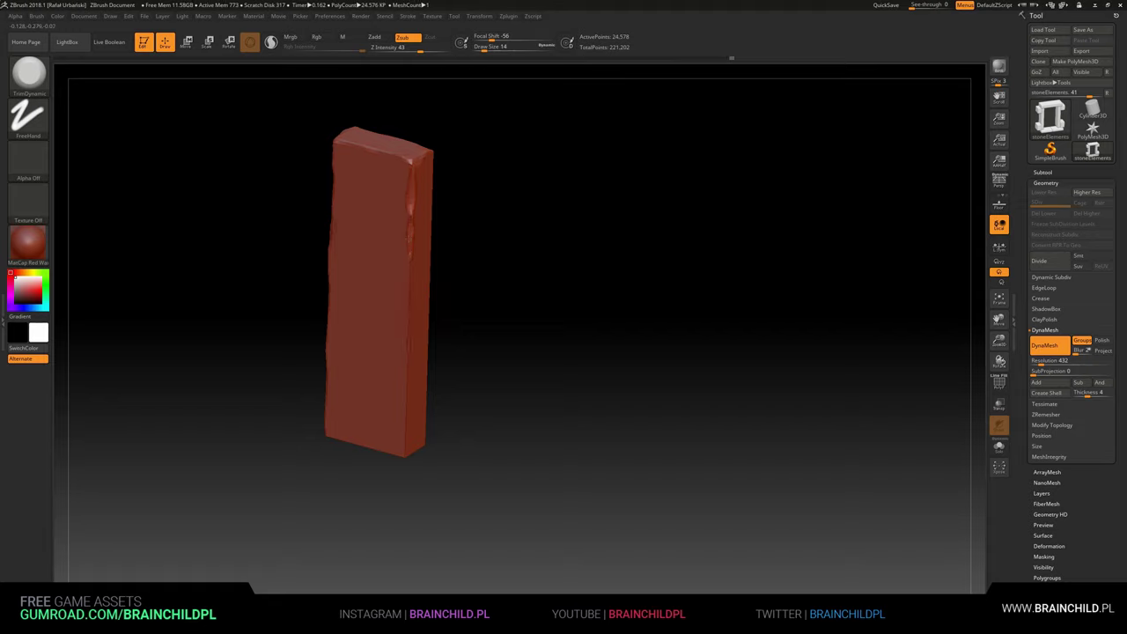
{"action": "mouse_move", "coordinate": [402, 458]}
{"action": "left_mouse_down"}
{"action": "mouse_move", "coordinate": [579, 367]}
{"action": "mouse_move", "coordinate": [542, 343]}
{"action": "mouse_move", "coordinate": [551, 202]}
{"action": "left_mouse_up"}
{"action": "mouse_move", "coordinate": [550, 291]}
{"action": "left_mouse_down"}
{"action": "mouse_move", "coordinate": [703, 248]}
{"action": "mouse_move", "coordinate": [562, 285]}
{"action": "mouse_move", "coordinate": [604, 264]}
{"action": "mouse_move", "coordinate": [525, 429]}
{"action": "left_mouse_up"}
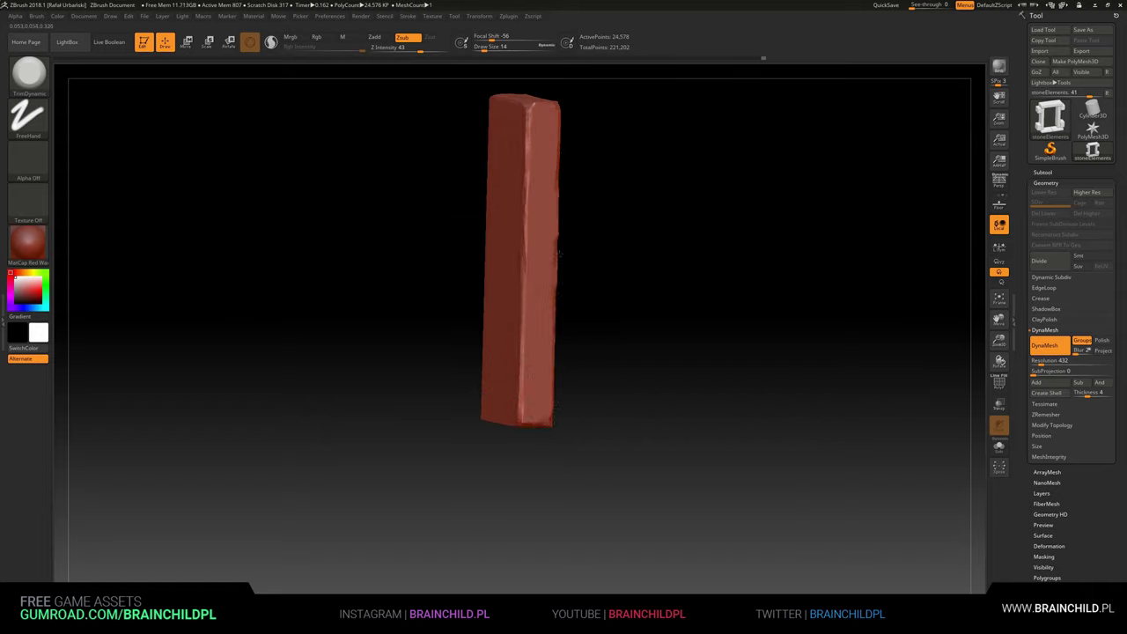
{"action": "left_click_drag", "start_coordinate": [558, 255], "coordinate": [551, 298]}
{"action": "mouse_move", "coordinate": [618, 188]}
{"action": "left_mouse_down"}
{"action": "mouse_move", "coordinate": [617, 420]}
{"action": "mouse_move", "coordinate": [651, 425]}
{"action": "mouse_move", "coordinate": [715, 104]}
{"action": "mouse_move", "coordinate": [636, 227]}
{"action": "mouse_move", "coordinate": [669, 231]}
{"action": "left_mouse_up"}
Step: Unhide all pieces, then solo the upper-left block and bevel its edges
{"action": "left_click", "coordinate": [793, 220], "text": "ctrl+shift"}
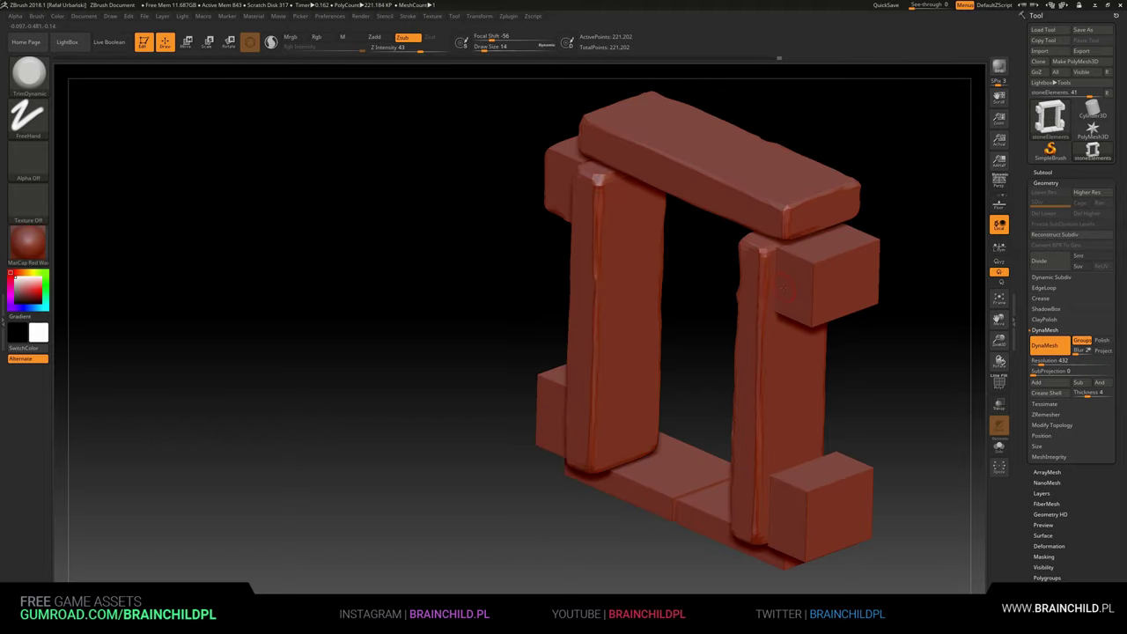
{"action": "mouse_move", "coordinate": [792, 221]}
{"action": "left_mouse_down"}
{"action": "mouse_move", "coordinate": [822, 227]}
{"action": "mouse_move", "coordinate": [777, 271]}
{"action": "mouse_move", "coordinate": [737, 174]}
{"action": "left_mouse_up"}
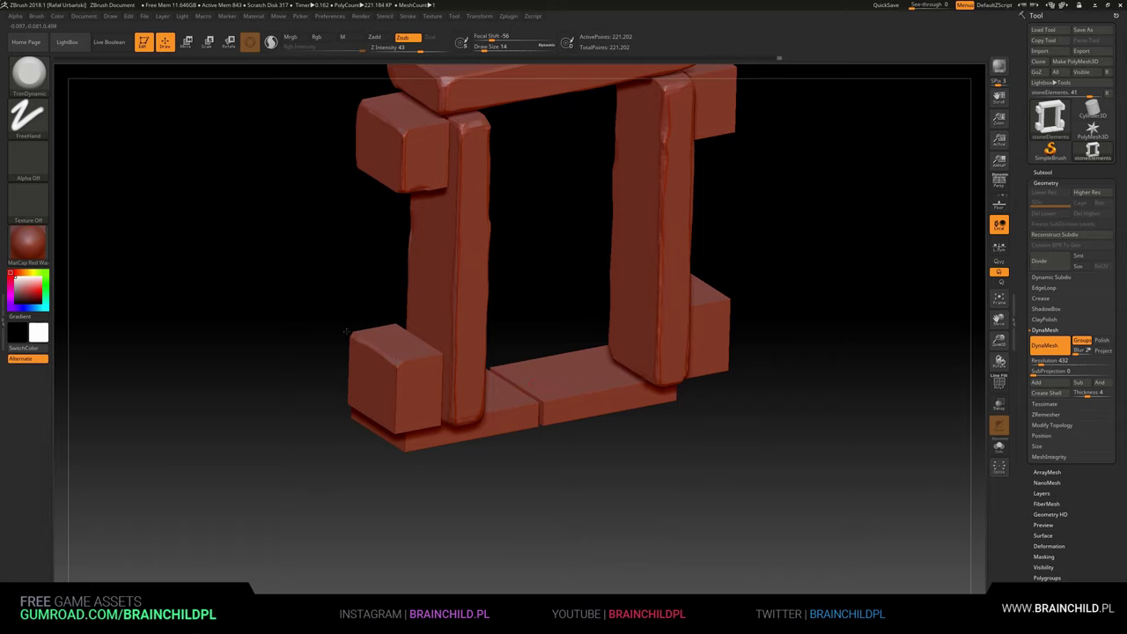
{"action": "mouse_move", "coordinate": [760, 275]}
{"action": "left_mouse_down"}
{"action": "mouse_move", "coordinate": [528, 374]}
{"action": "mouse_move", "coordinate": [586, 402]}
{"action": "left_mouse_up"}
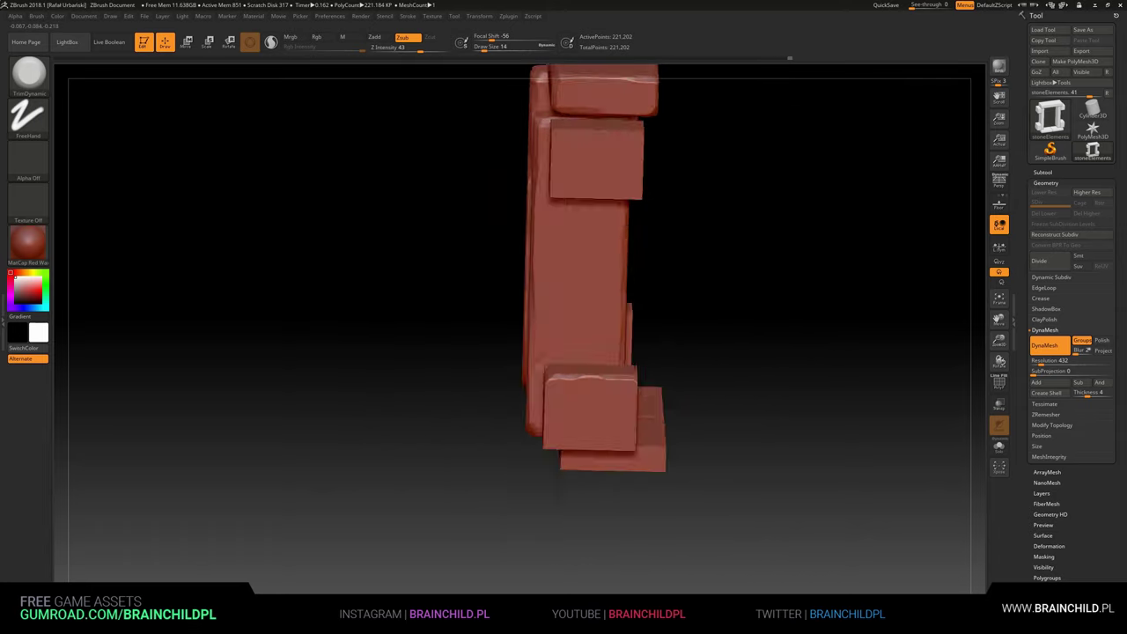
{"action": "mouse_move", "coordinate": [541, 484]}
{"action": "left_mouse_down"}
{"action": "mouse_move", "coordinate": [616, 418]}
{"action": "mouse_move", "coordinate": [649, 494]}
{"action": "left_mouse_up"}
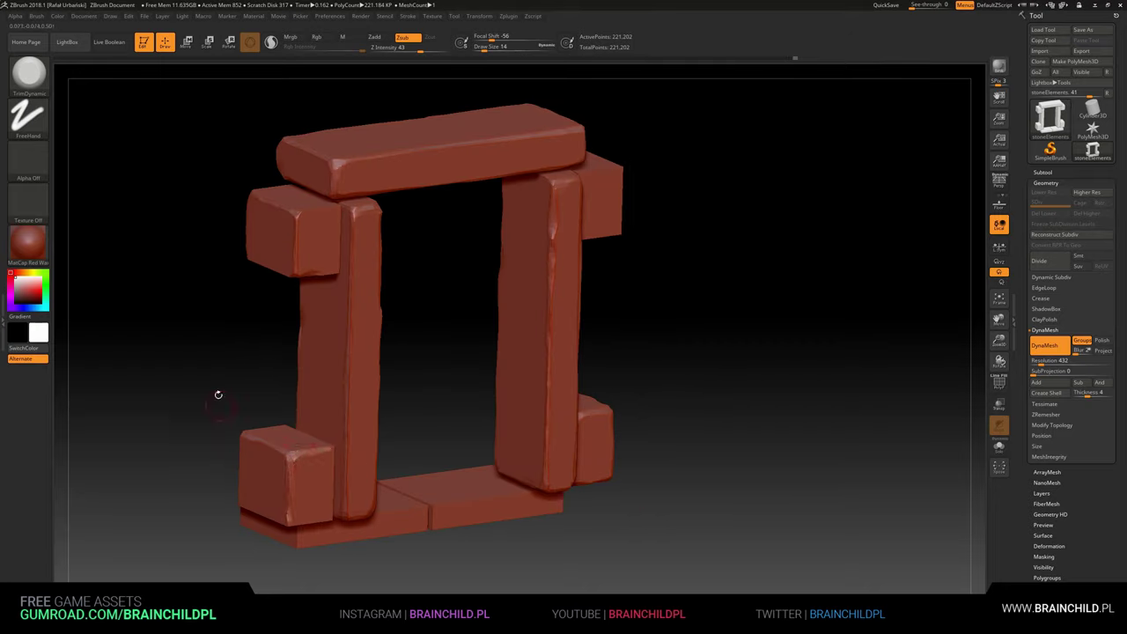
{"action": "left_click", "coordinate": [290, 231], "text": "ctrl+shift"}
{"action": "left_click_drag", "start_coordinate": [326, 208], "coordinate": [338, 230]}
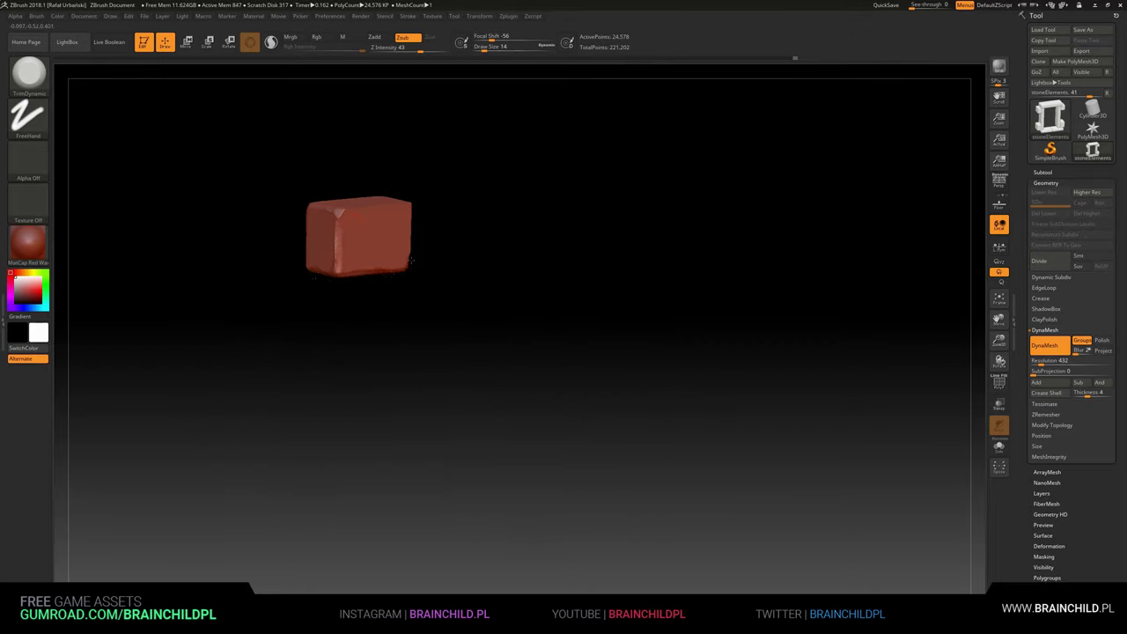
{"action": "left_click_drag", "start_coordinate": [417, 205], "coordinate": [339, 264]}
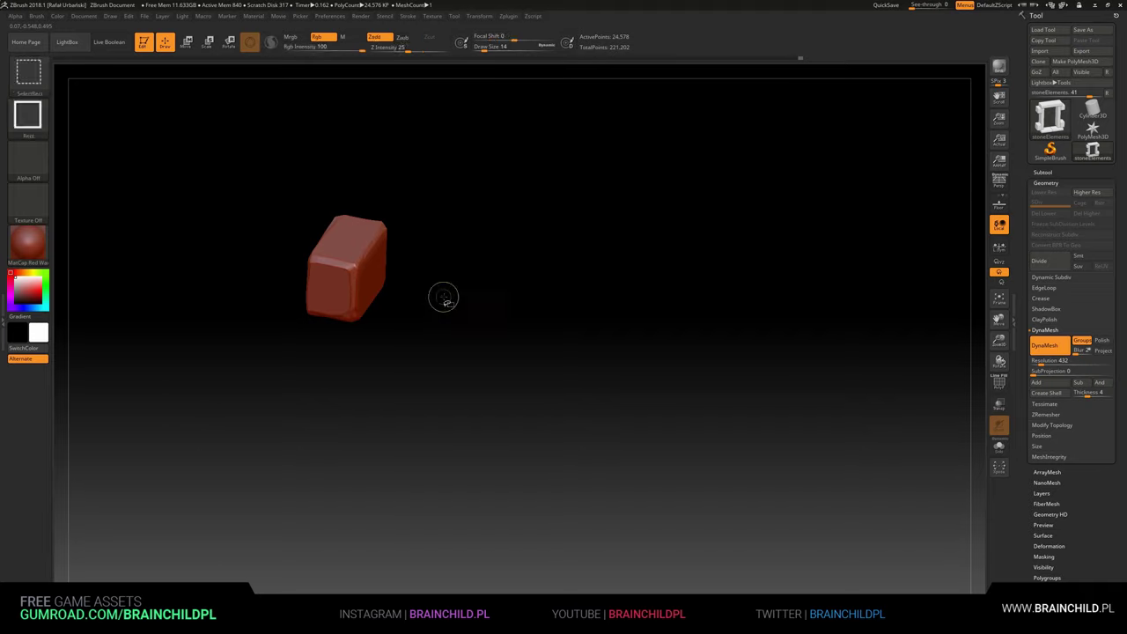
{"action": "left_click_drag", "start_coordinate": [443, 297], "coordinate": [437, 511], "text": "alt"}
{"action": "left_click_drag", "start_coordinate": [317, 441], "coordinate": [343, 539], "text": "shift"}
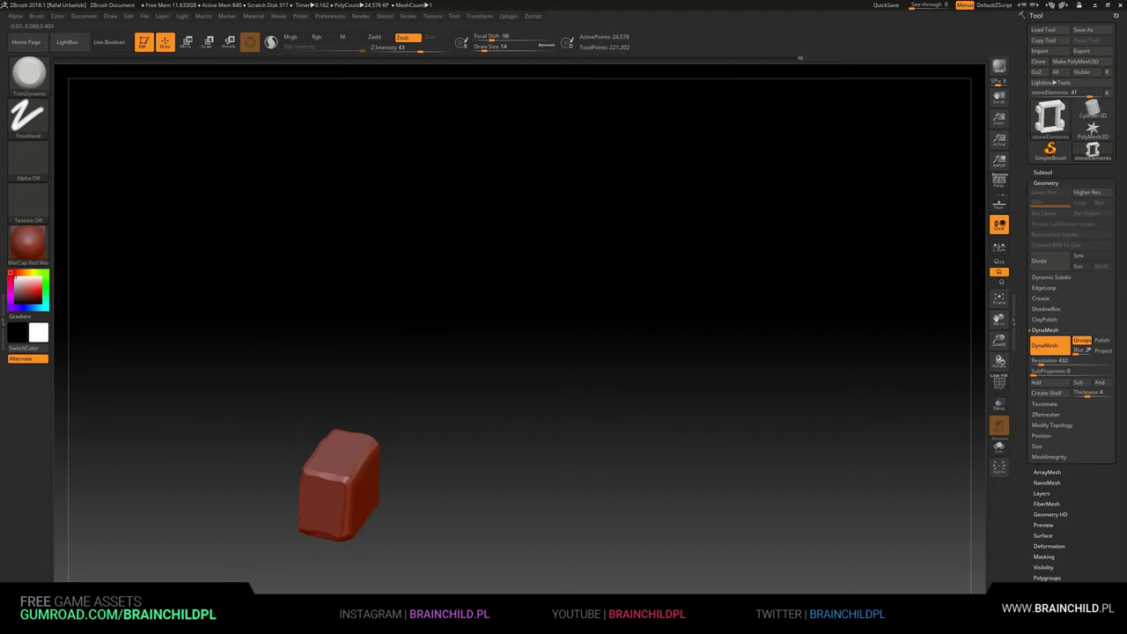
Step: Soften the isolated block's edges all around
{"action": "left_click_drag", "start_coordinate": [400, 464], "coordinate": [413, 396]}
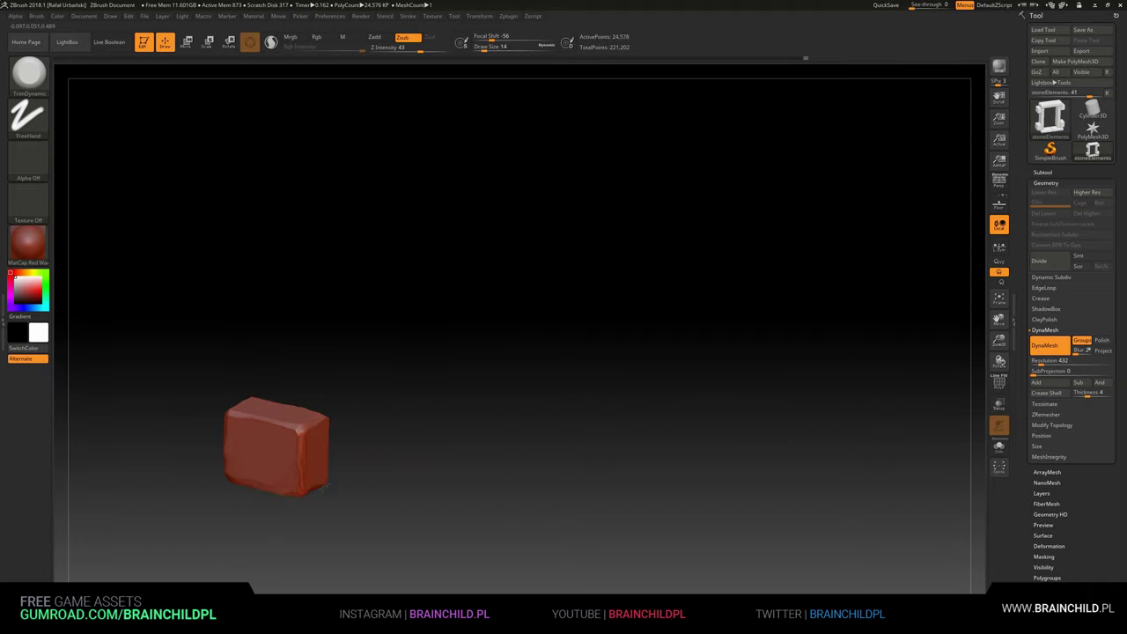
{"action": "mouse_move", "coordinate": [491, 329]}
{"action": "left_mouse_down"}
{"action": "mouse_move", "coordinate": [361, 436]}
{"action": "mouse_move", "coordinate": [420, 467]}
{"action": "left_mouse_up"}
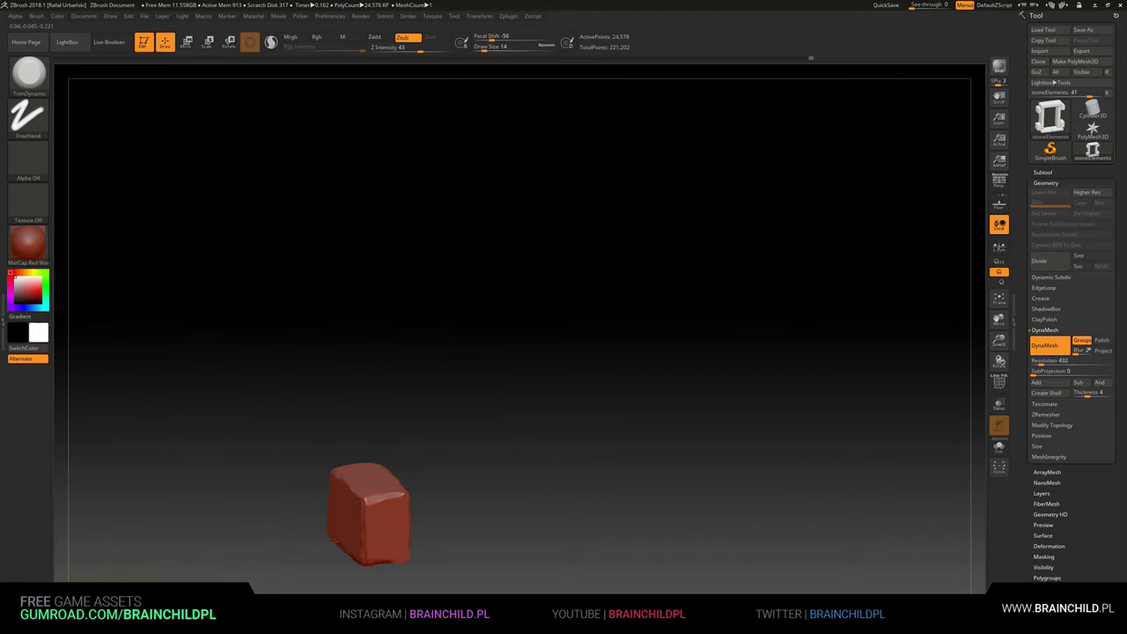
{"action": "left_click_drag", "start_coordinate": [335, 542], "coordinate": [460, 425]}
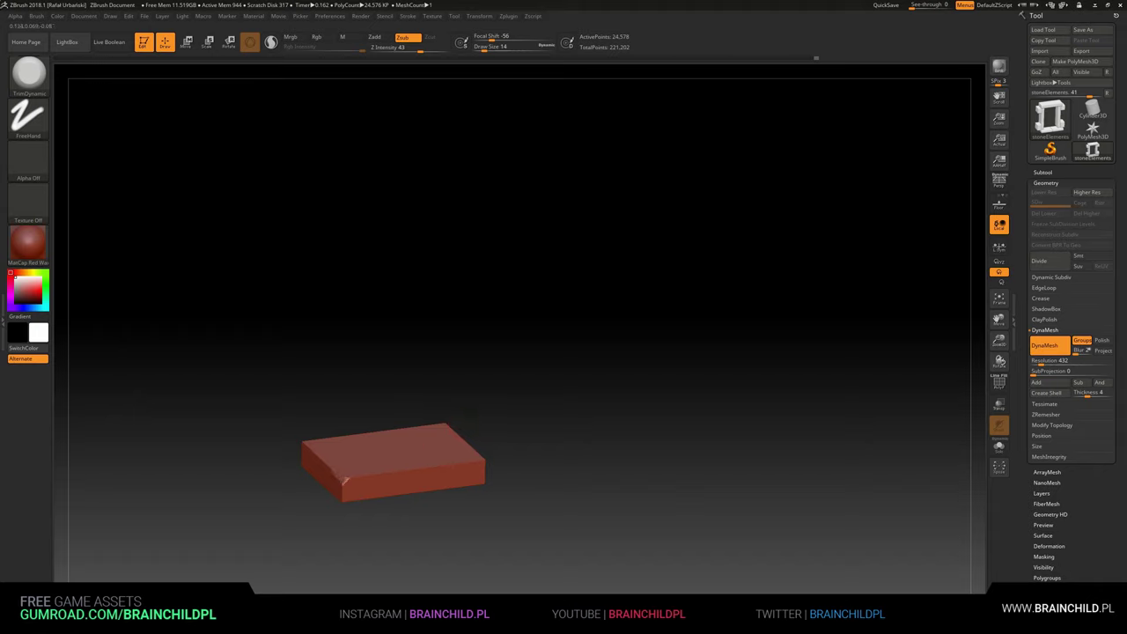
{"action": "mouse_move", "coordinate": [349, 493]}
{"action": "left_mouse_down"}
{"action": "mouse_move", "coordinate": [476, 439]}
{"action": "mouse_move", "coordinate": [222, 471]}
{"action": "mouse_move", "coordinate": [233, 502]}
{"action": "left_mouse_up"}
Step: Soften the base slab's front edges, then unhide the whole door frame
{"action": "left_click_drag", "start_coordinate": [111, 478], "coordinate": [260, 360]}
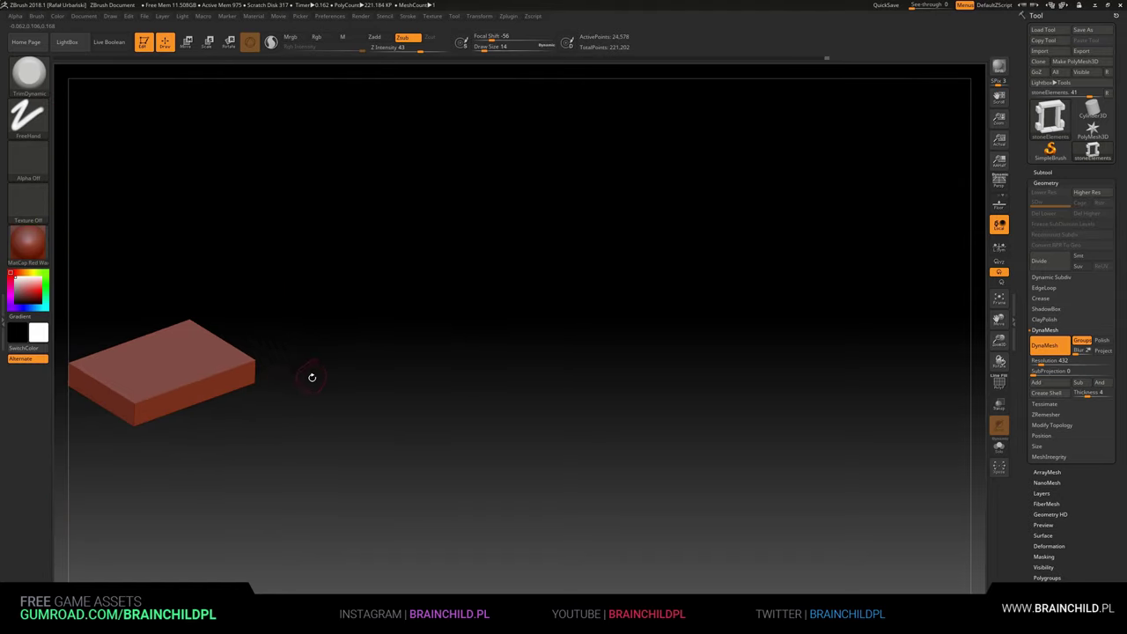
{"action": "mouse_move", "coordinate": [123, 410]}
{"action": "left_mouse_down"}
{"action": "mouse_move", "coordinate": [248, 381]}
{"action": "mouse_move", "coordinate": [243, 389]}
{"action": "mouse_move", "coordinate": [359, 398]}
{"action": "mouse_move", "coordinate": [202, 388]}
{"action": "mouse_move", "coordinate": [397, 273]}
{"action": "mouse_move", "coordinate": [440, 364]}
{"action": "left_mouse_up"}
{"action": "key", "text": "shift+ctrl+s"}
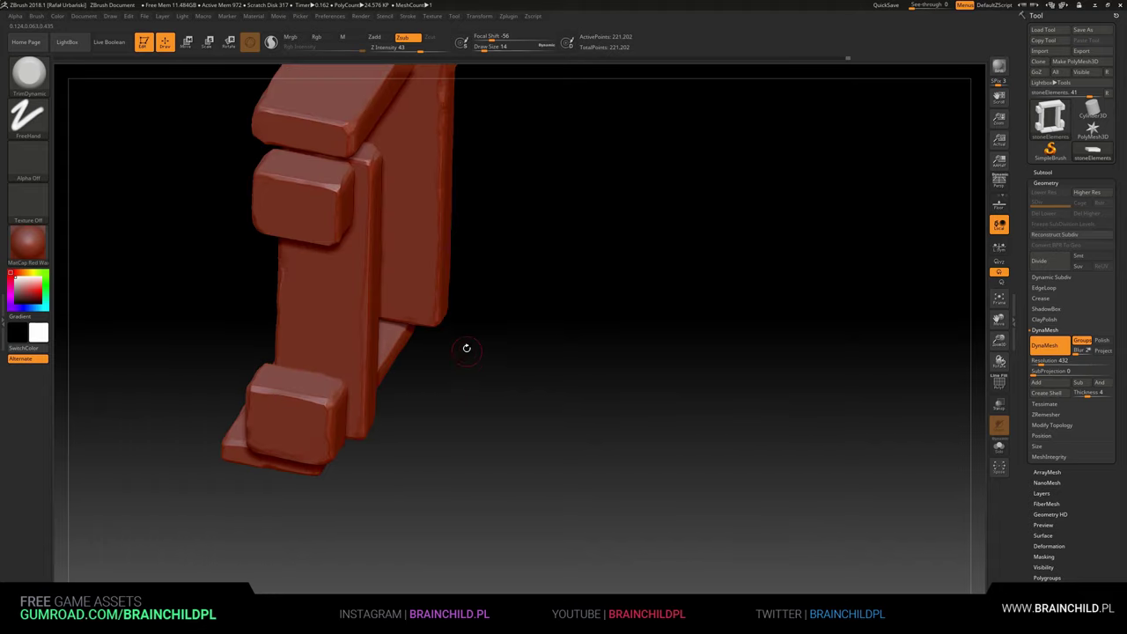
{"action": "key", "text": "shift+ctrl+s"}
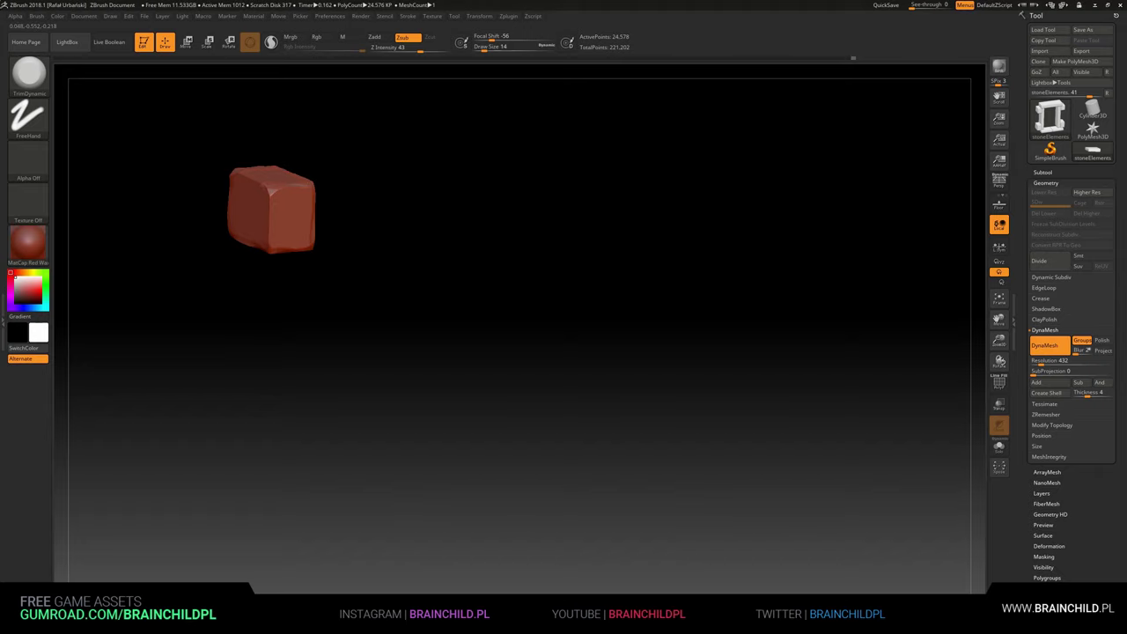
{"action": "mouse_move", "coordinate": [269, 251]}
{"action": "left_mouse_down", "text": "shift"}
{"action": "mouse_move", "coordinate": [333, 264]}
{"action": "mouse_move", "coordinate": [343, 285]}
{"action": "left_mouse_up", "text": "shift"}
{"action": "key", "text": "shift+ctrl+s"}
{"action": "mouse_move", "coordinate": [394, 249]}
{"action": "left_mouse_down"}
{"action": "mouse_move", "coordinate": [549, 234]}
{"action": "mouse_move", "coordinate": [583, 287]}
{"action": "mouse_move", "coordinate": [630, 281]}
{"action": "left_mouse_up"}
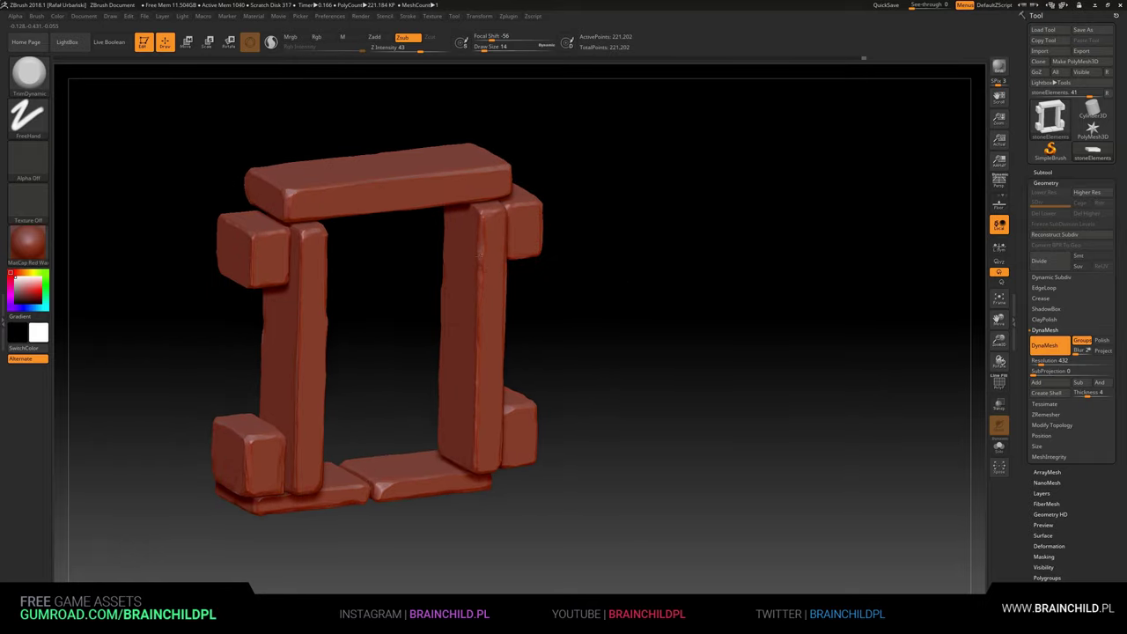
Step: Subdivide the whole mesh with Ctrl+D and review the frame from above and front
{"action": "key", "text": "ctrl+d"}
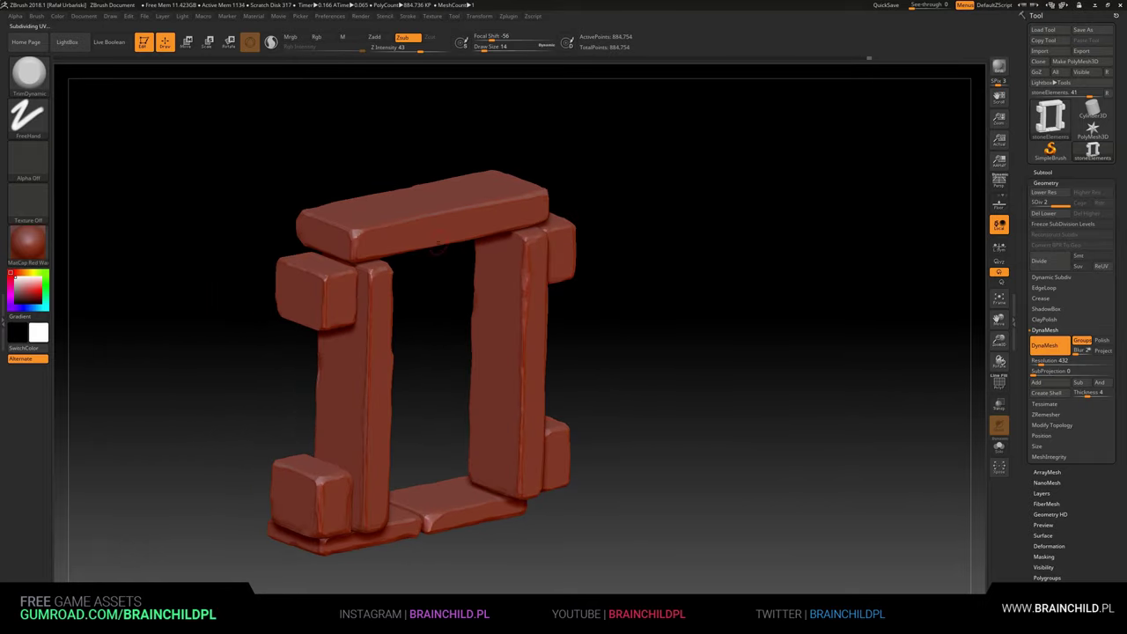
{"action": "left_click_drag", "start_coordinate": [526, 242], "coordinate": [540, 283], "text": "shift"}
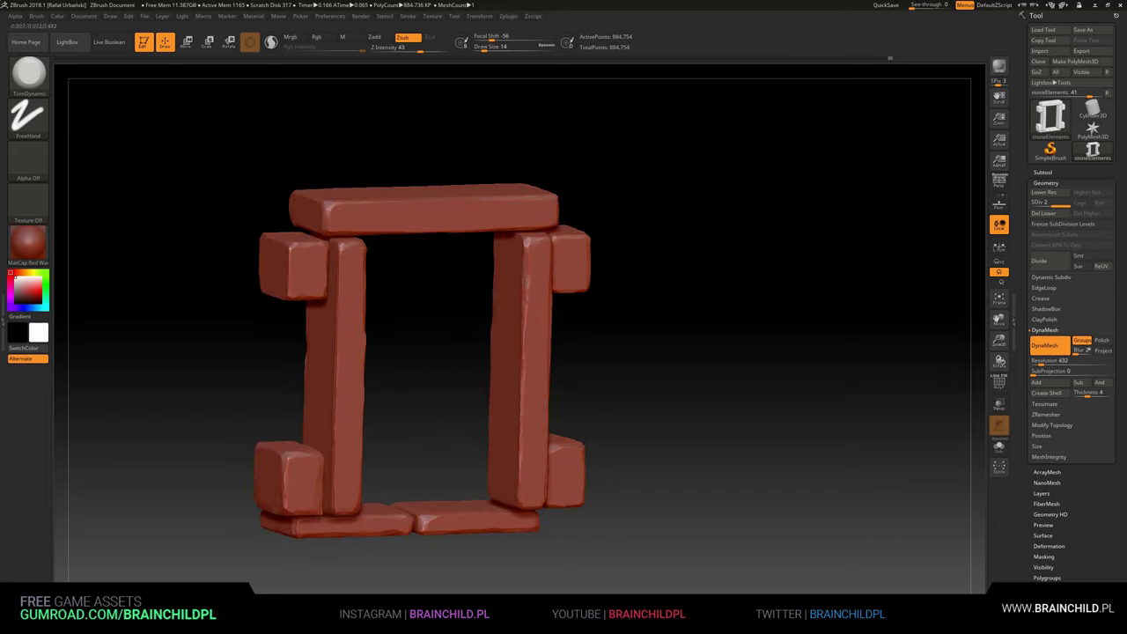
{"action": "mouse_move", "coordinate": [401, 404]}
{"action": "left_mouse_down"}
{"action": "mouse_move", "coordinate": [427, 358]}
{"action": "mouse_move", "coordinate": [440, 379]}
{"action": "mouse_move", "coordinate": [574, 159]}
{"action": "left_mouse_up"}
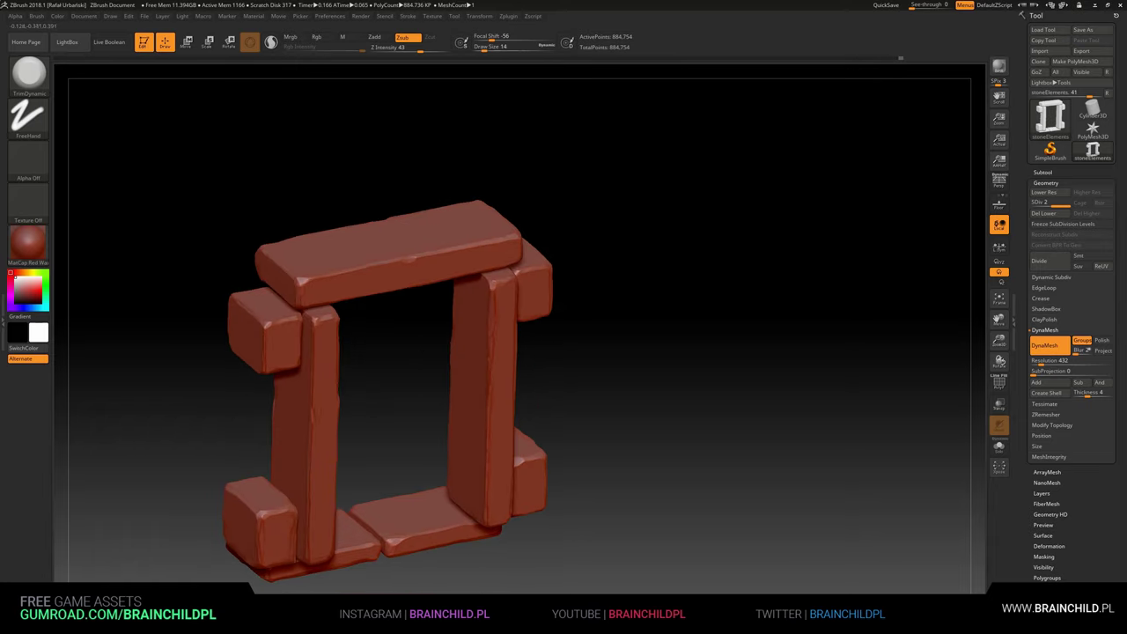
{"action": "left_click_drag", "start_coordinate": [390, 354], "coordinate": [353, 335]}
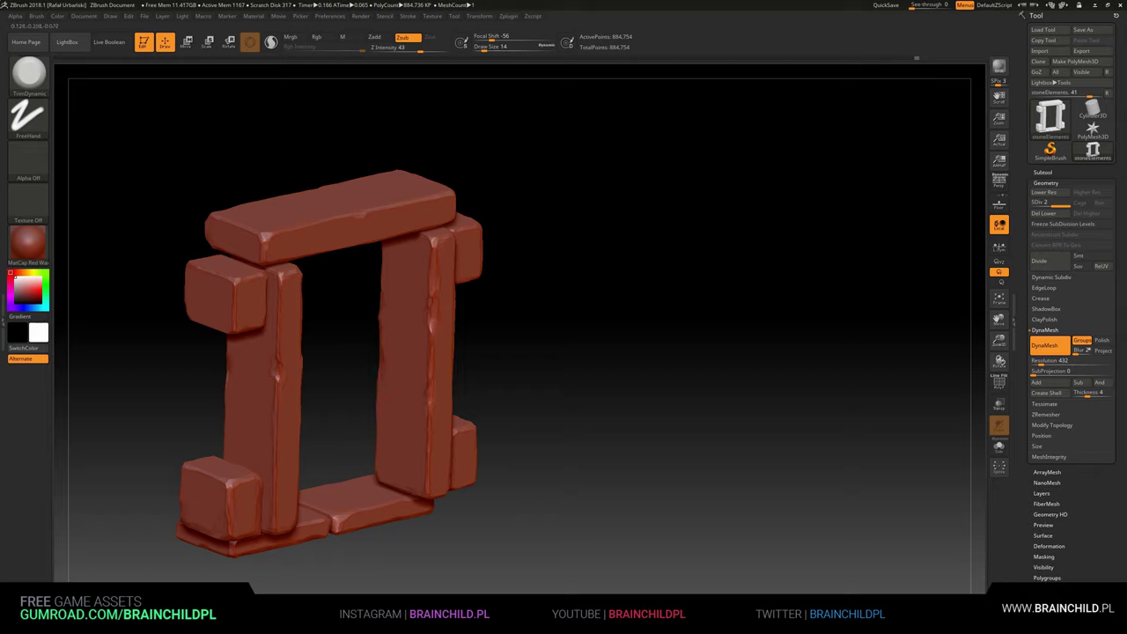
{"action": "mouse_move", "coordinate": [559, 428]}
{"action": "left_mouse_down"}
{"action": "mouse_move", "coordinate": [478, 269]}
{"action": "mouse_move", "coordinate": [478, 285]}
{"action": "mouse_move", "coordinate": [570, 350]}
{"action": "mouse_move", "coordinate": [643, 299]}
{"action": "left_mouse_up"}
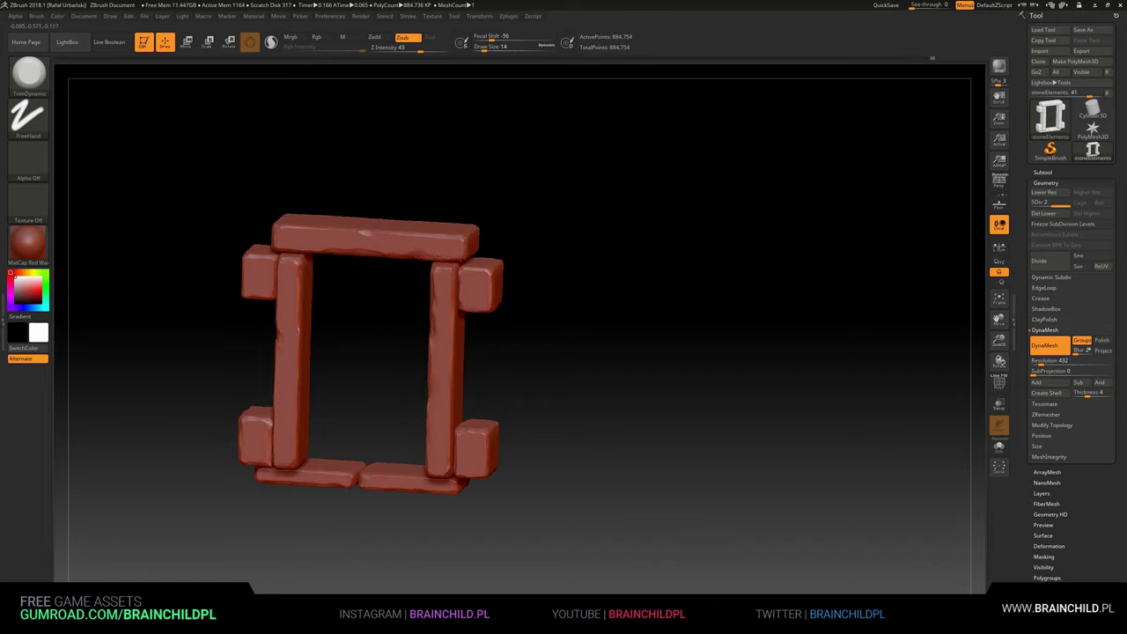
{"action": "mouse_move", "coordinate": [453, 385]}
{"action": "left_mouse_down"}
{"action": "mouse_move", "coordinate": [320, 335]}
{"action": "mouse_move", "coordinate": [493, 300]}
{"action": "mouse_move", "coordinate": [564, 264]}
{"action": "mouse_move", "coordinate": [458, 335]}
{"action": "mouse_move", "coordinate": [528, 326]}
{"action": "mouse_move", "coordinate": [538, 370]}
{"action": "left_mouse_up"}
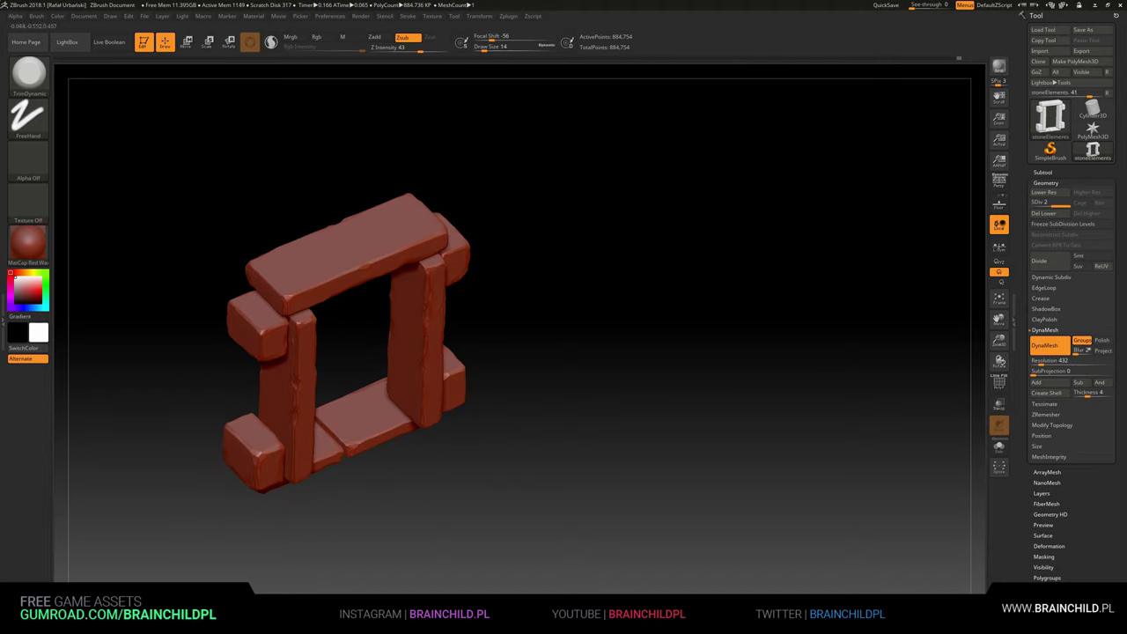
{"action": "mouse_move", "coordinate": [276, 319]}
{"action": "left_mouse_down"}
{"action": "mouse_move", "coordinate": [294, 232]}
{"action": "mouse_move", "coordinate": [340, 290]}
{"action": "mouse_move", "coordinate": [372, 360]}
{"action": "mouse_move", "coordinate": [408, 272]}
{"action": "mouse_move", "coordinate": [242, 216]}
{"action": "left_mouse_up"}
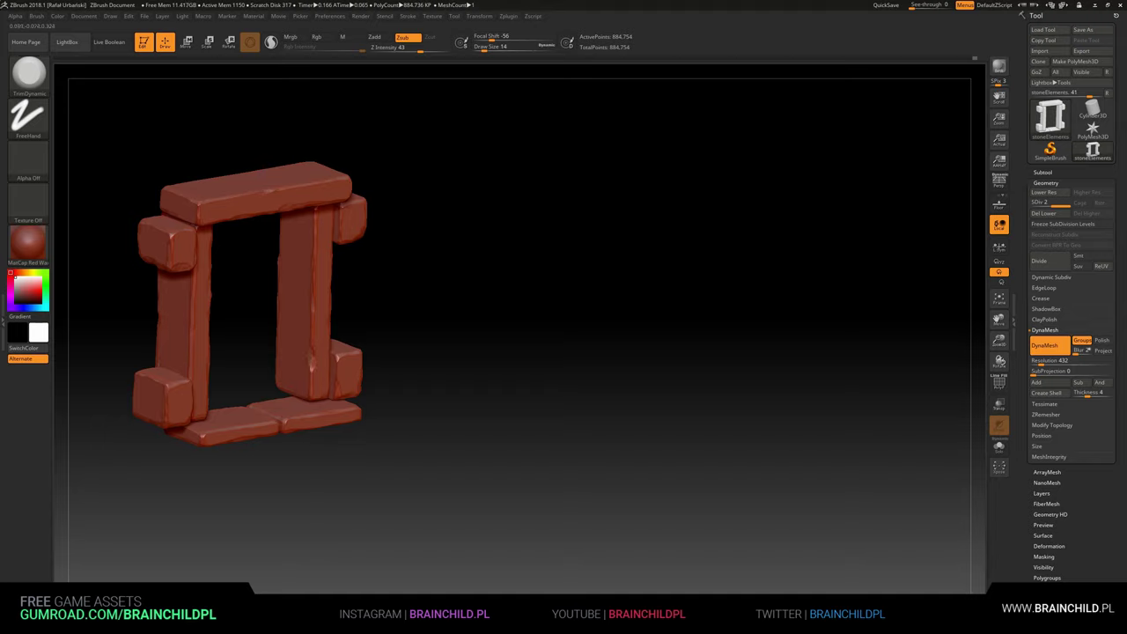
{"action": "mouse_move", "coordinate": [209, 273]}
{"action": "left_mouse_down"}
{"action": "mouse_move", "coordinate": [227, 258]}
{"action": "mouse_move", "coordinate": [214, 290]}
{"action": "left_mouse_up"}
Step: Isolate a single brick, bring back the full frame, and turn it frontal
{"action": "left_click_drag", "start_coordinate": [246, 429], "coordinate": [271, 427]}
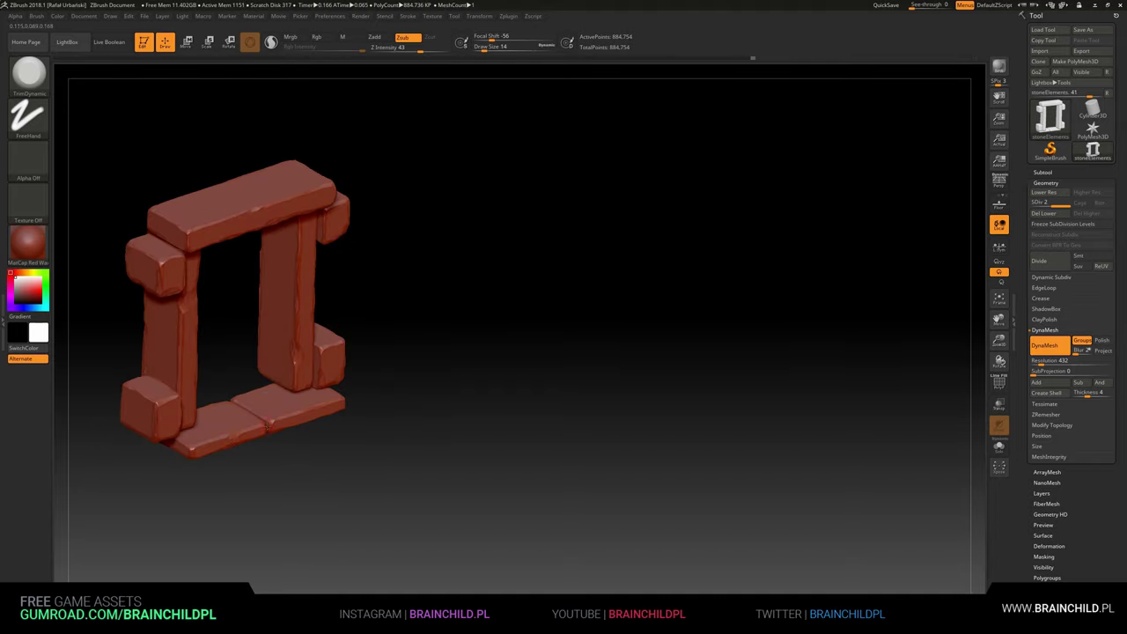
{"action": "left_click", "coordinate": [271, 426], "text": "ctrl+shift"}
{"action": "left_click", "coordinate": [344, 316], "text": "ctrl+shift"}
{"action": "left_click", "coordinate": [273, 421], "text": "ctrl+shift"}
{"action": "left_click", "coordinate": [368, 370], "text": "ctrl+shift"}
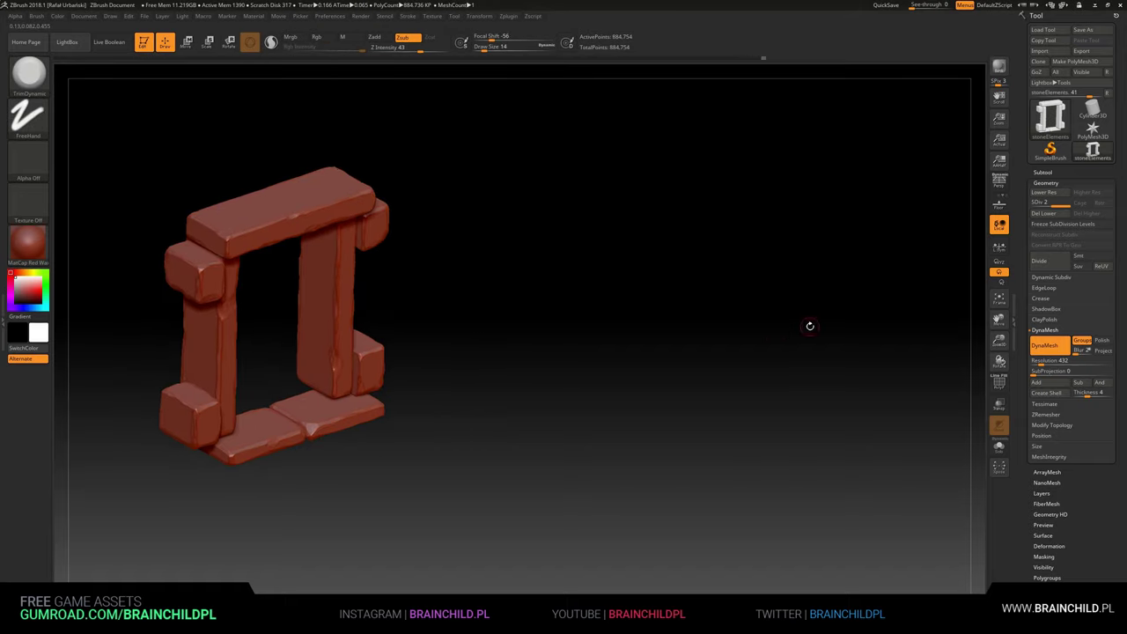
{"action": "mouse_move", "coordinate": [810, 325]}
{"action": "left_mouse_down"}
{"action": "mouse_move", "coordinate": [568, 341]}
{"action": "mouse_move", "coordinate": [540, 322]}
{"action": "mouse_move", "coordinate": [604, 270]}
{"action": "mouse_move", "coordinate": [676, 382]}
{"action": "left_mouse_up"}
Step: Choose the sPolish brush from the brush palette and orbit the door frame to check it
{"action": "left_click", "coordinate": [28, 75]}
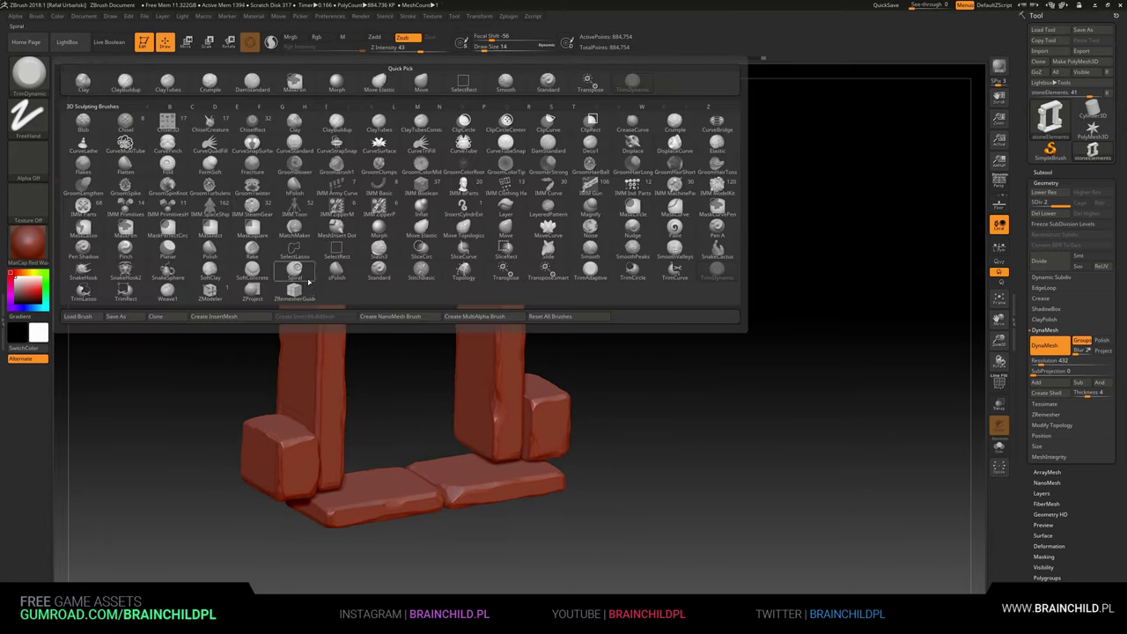
{"action": "left_click", "coordinate": [28, 75]}
{"action": "left_click", "coordinate": [343, 277]}
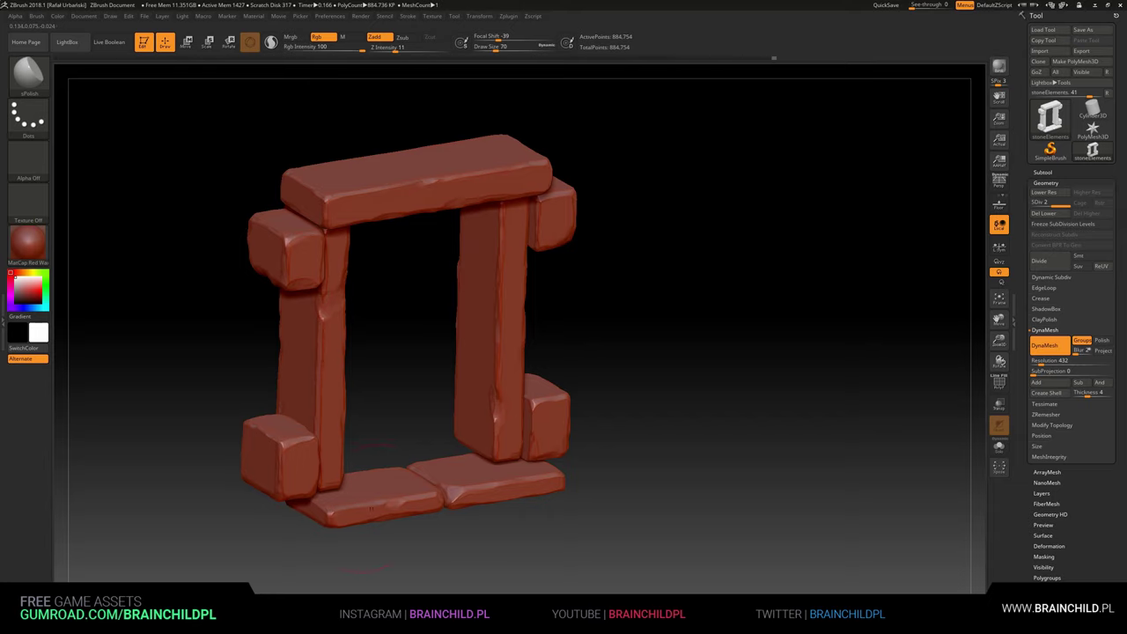
{"action": "key", "text": "ctrl"}
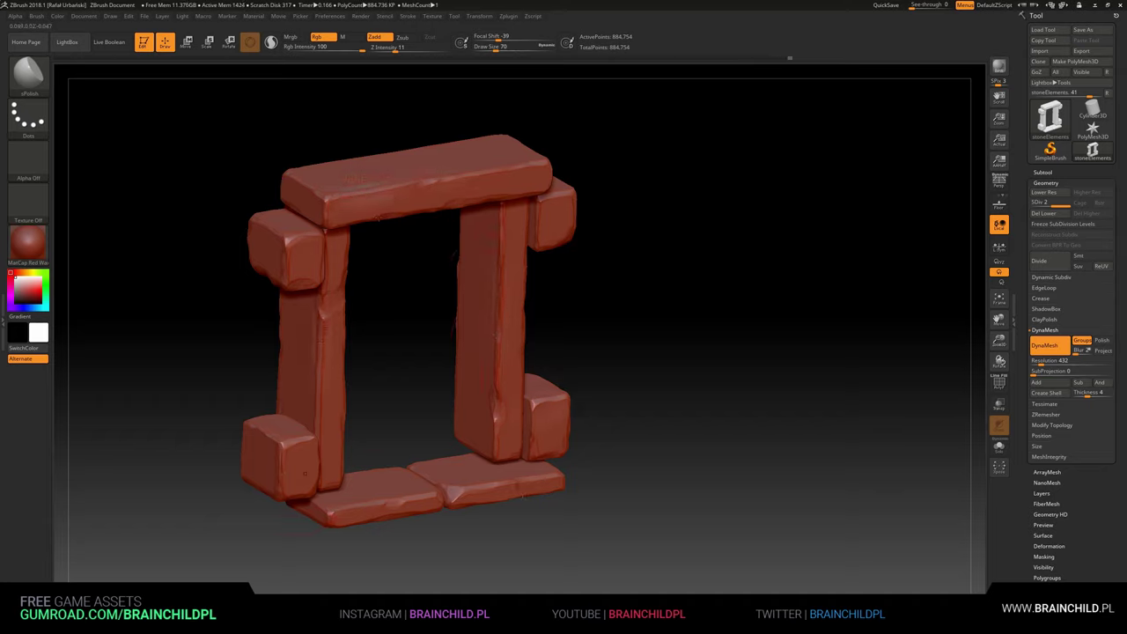
{"action": "left_click_drag", "start_coordinate": [202, 316], "coordinate": [616, 322]}
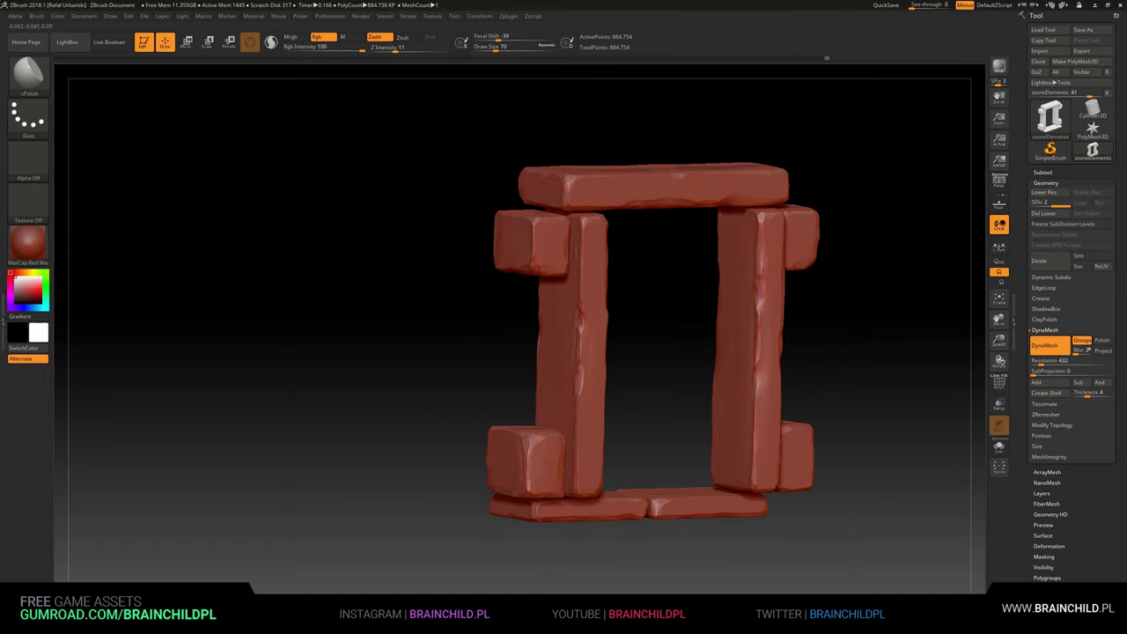
{"action": "left_click_drag", "start_coordinate": [756, 275], "coordinate": [558, 226]}
{"action": "left_click_drag", "start_coordinate": [755, 275], "coordinate": [415, 62]}
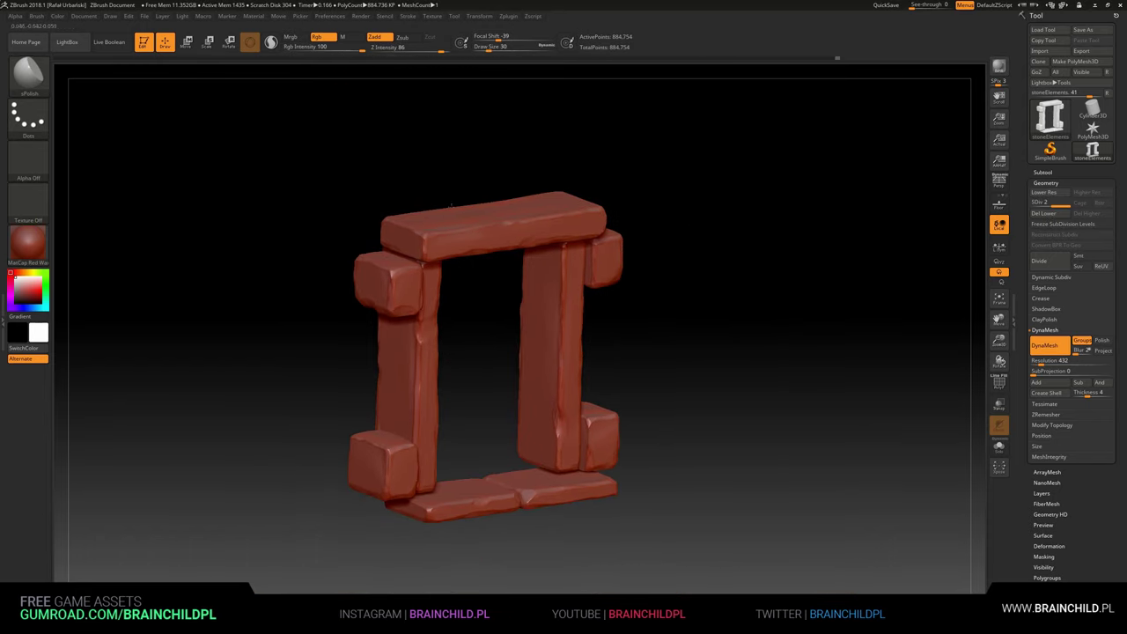
{"action": "key", "text": "ctrl"}
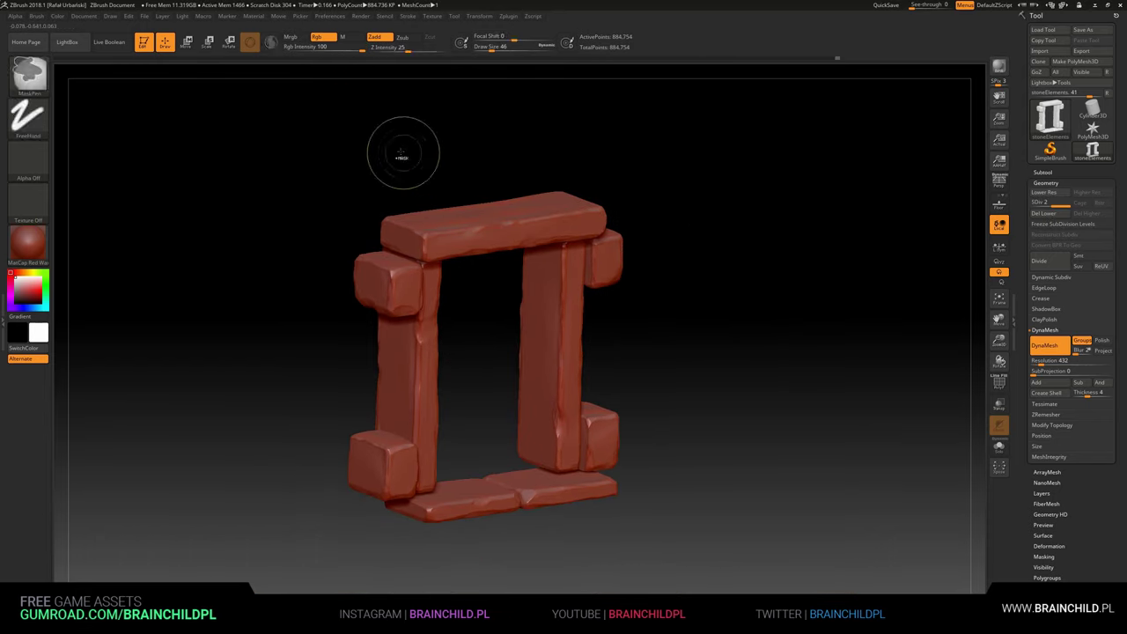
Step: Switch to TrimAdaptive with a slightly smaller brush and review the frame near-front
{"action": "key", "text": "b"}
{"action": "key", "text": "t"}
{"action": "key", "text": "a"}
{"action": "key", "text": "bracketleft"}
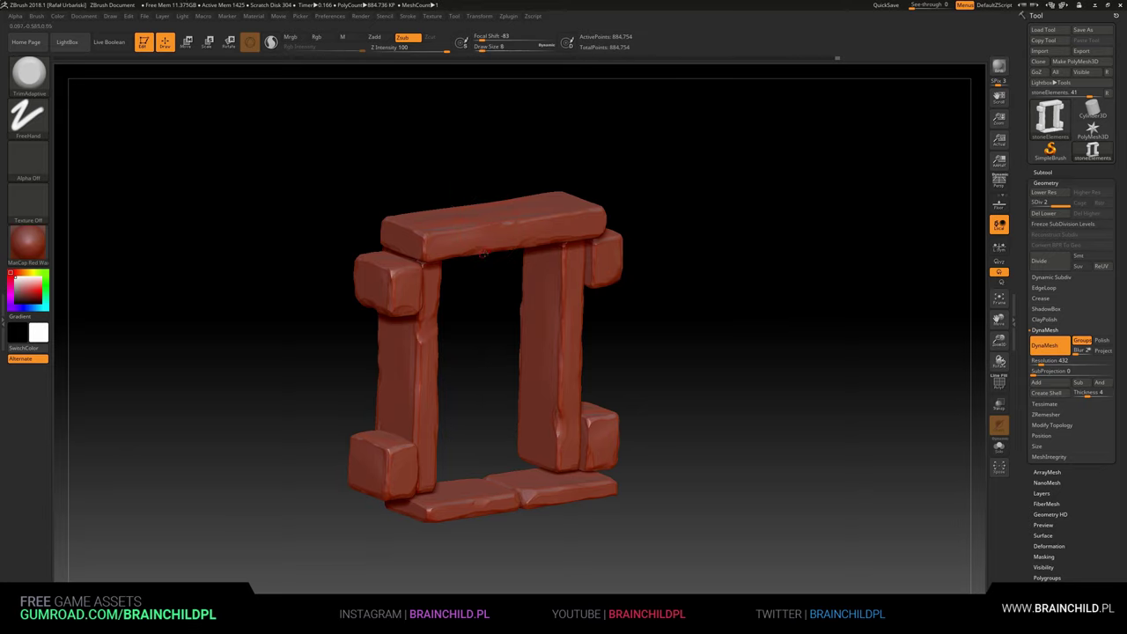
{"action": "mouse_move", "coordinate": [483, 255]}
{"action": "right_mouse_down", "text": "shift"}
{"action": "mouse_move", "coordinate": [500, 250]}
{"action": "mouse_move", "coordinate": [344, 249]}
{"action": "right_mouse_up", "text": "shift"}
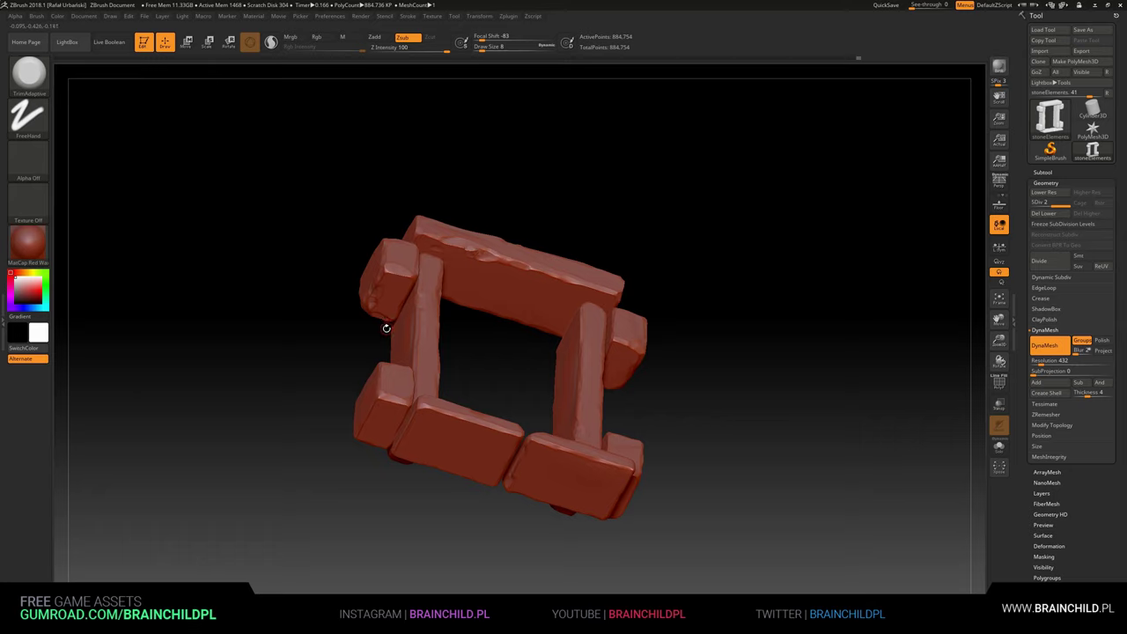
{"action": "mouse_move", "coordinate": [388, 327]}
{"action": "right_mouse_down"}
{"action": "mouse_move", "coordinate": [414, 308]}
{"action": "mouse_move", "coordinate": [344, 325]}
{"action": "right_mouse_up"}
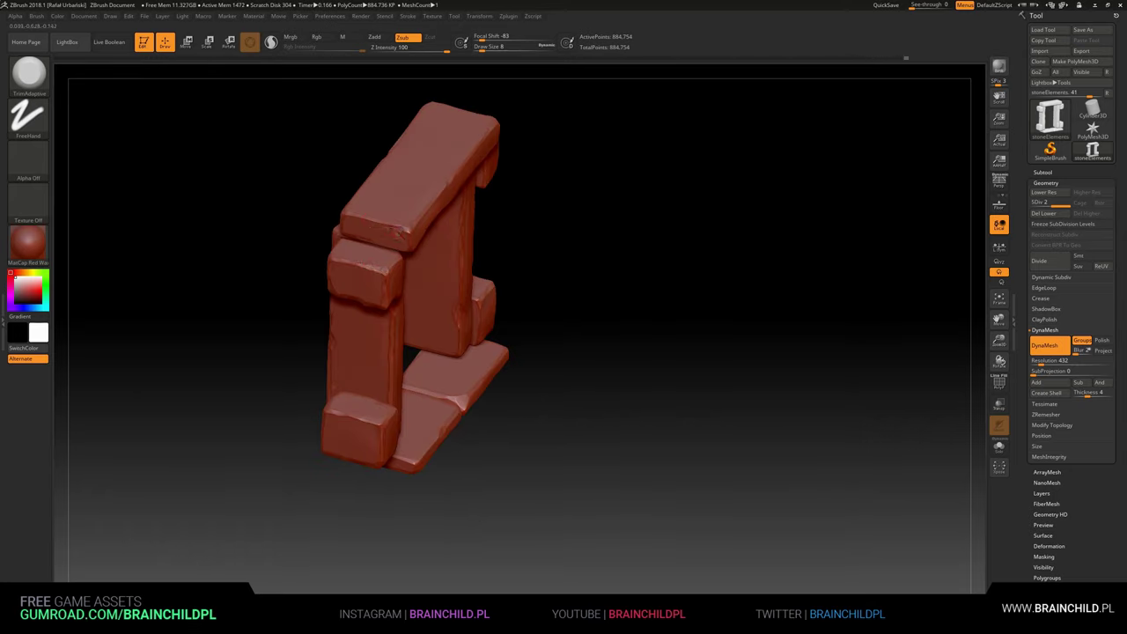
{"action": "right_click_drag", "start_coordinate": [590, 221], "coordinate": [437, 344]}
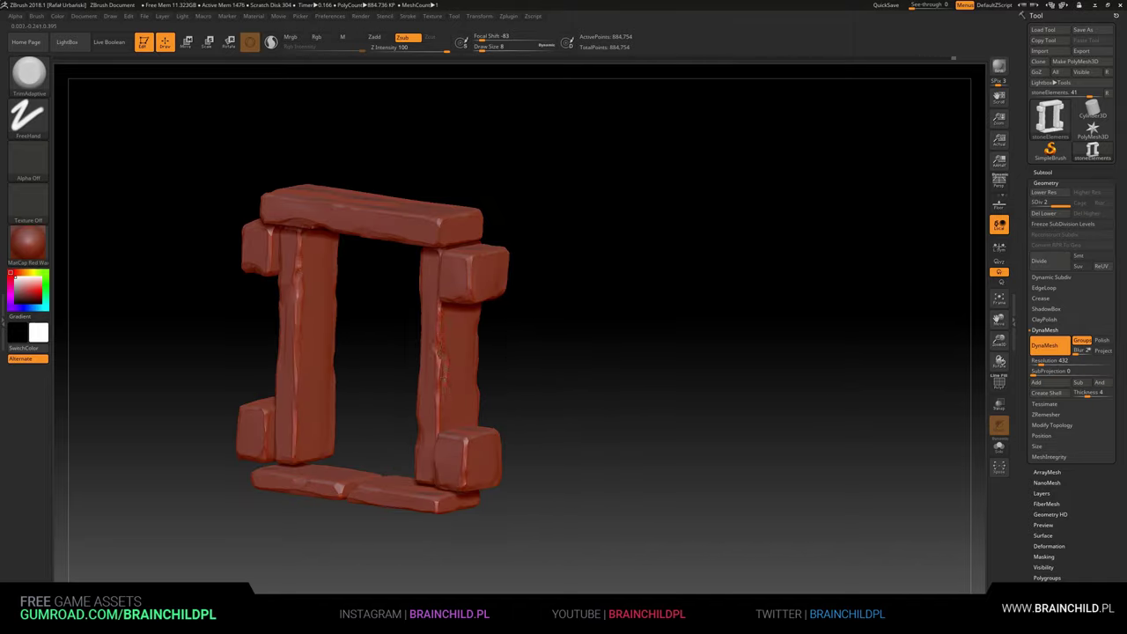
{"action": "right_click_drag", "start_coordinate": [528, 273], "coordinate": [458, 322]}
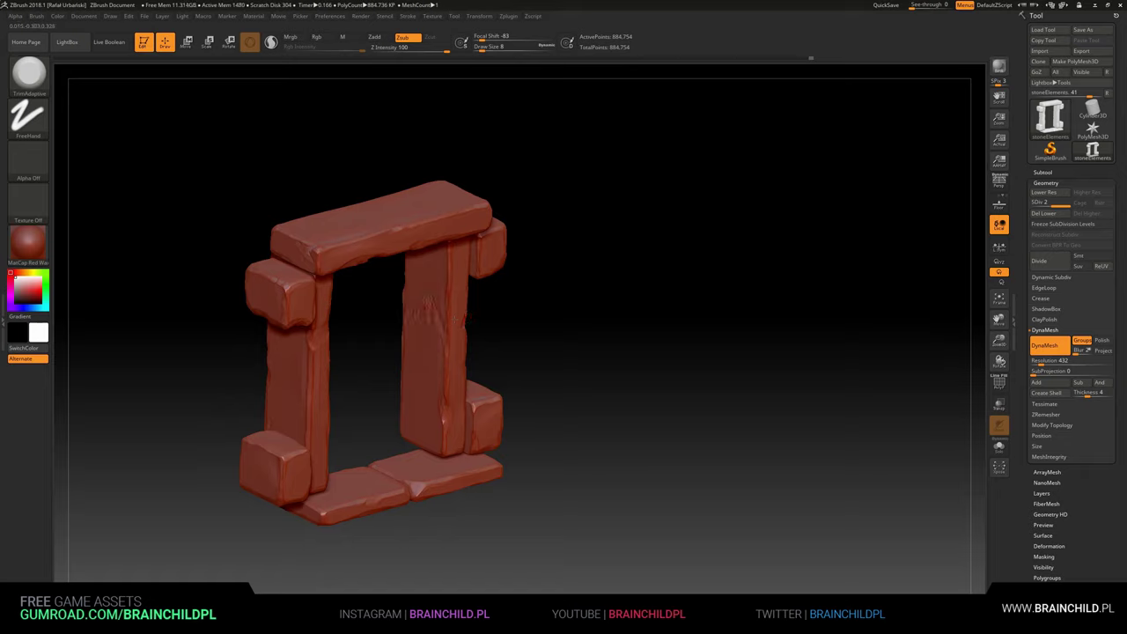
{"action": "right_click_drag", "start_coordinate": [616, 308], "coordinate": [670, 291]}
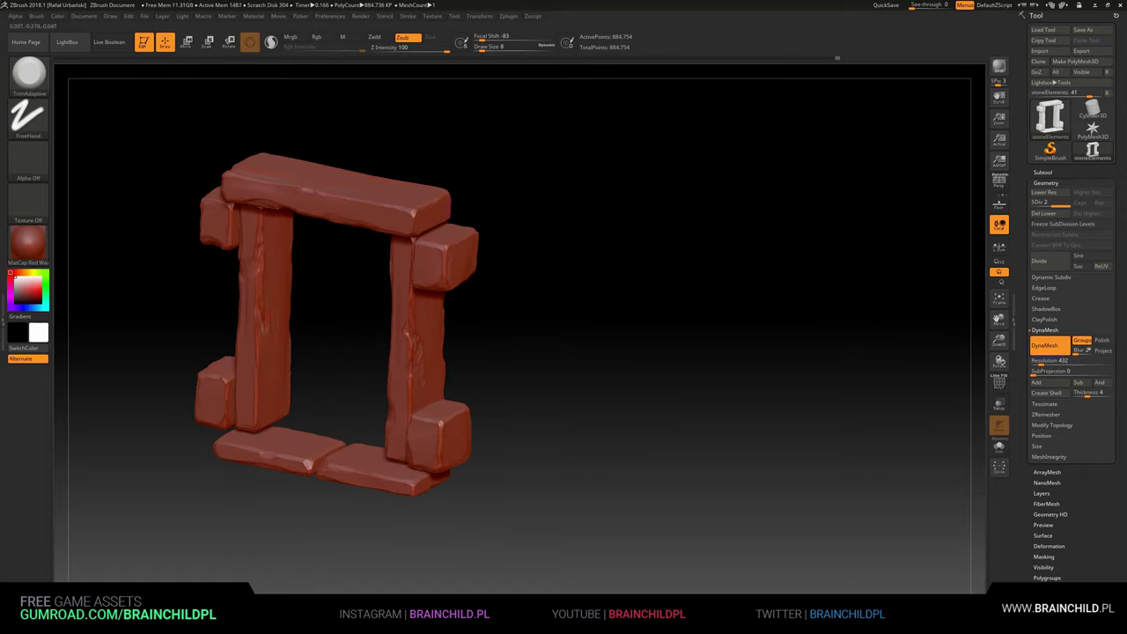
Step: Inspect the arch's top and right side, dismissing the undo history warnings
{"action": "right_click_drag", "start_coordinate": [259, 335], "coordinate": [317, 431]}
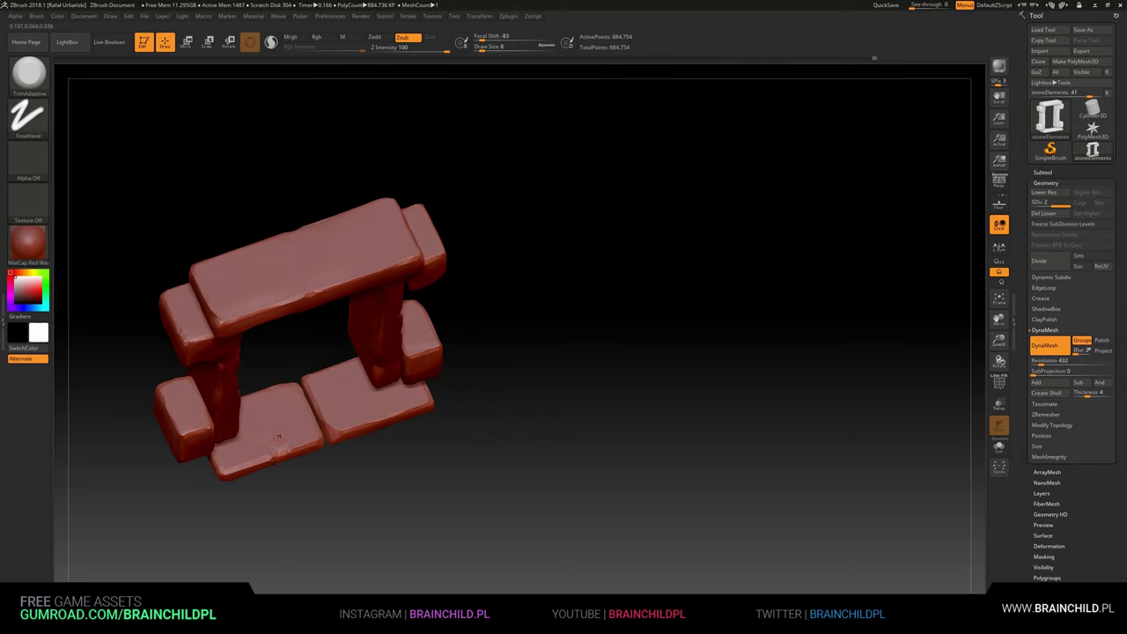
{"action": "right_click_drag", "start_coordinate": [278, 437], "coordinate": [278, 414]}
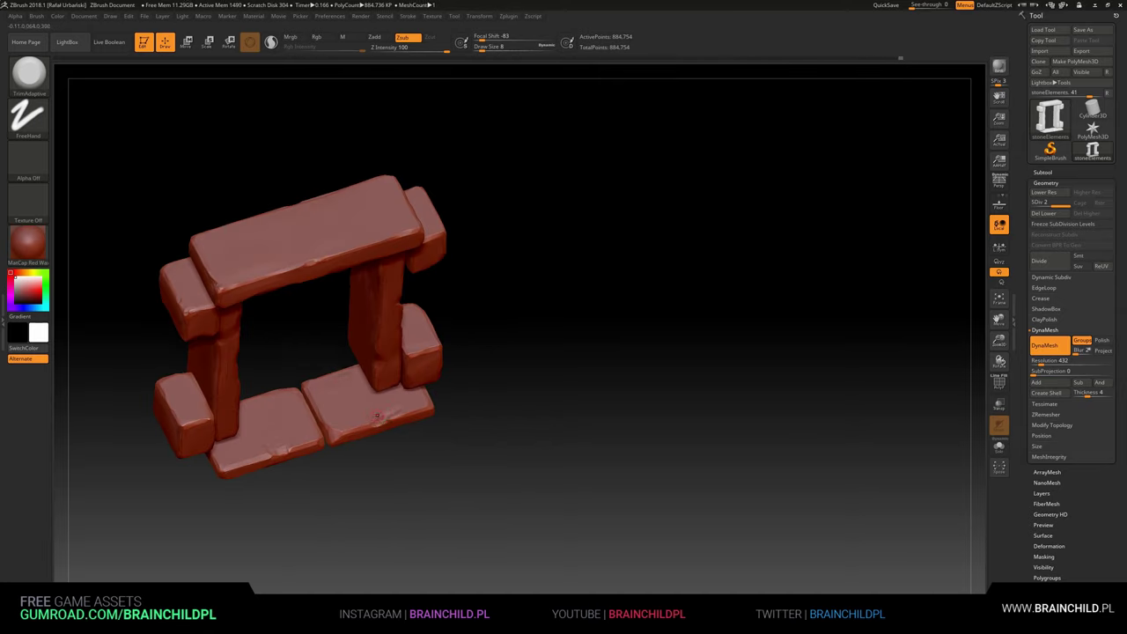
{"action": "mouse_move", "coordinate": [402, 417]}
{"action": "right_mouse_down"}
{"action": "mouse_move", "coordinate": [485, 329]}
{"action": "mouse_move", "coordinate": [359, 257]}
{"action": "right_mouse_up"}
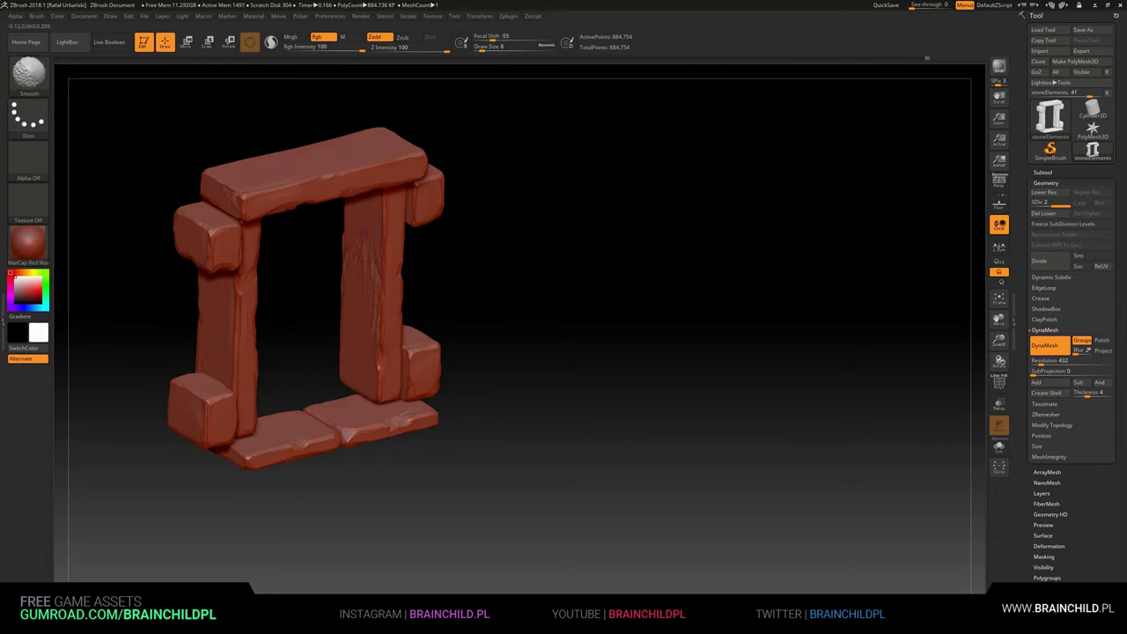
{"action": "right_click_drag", "start_coordinate": [383, 428], "coordinate": [390, 397]}
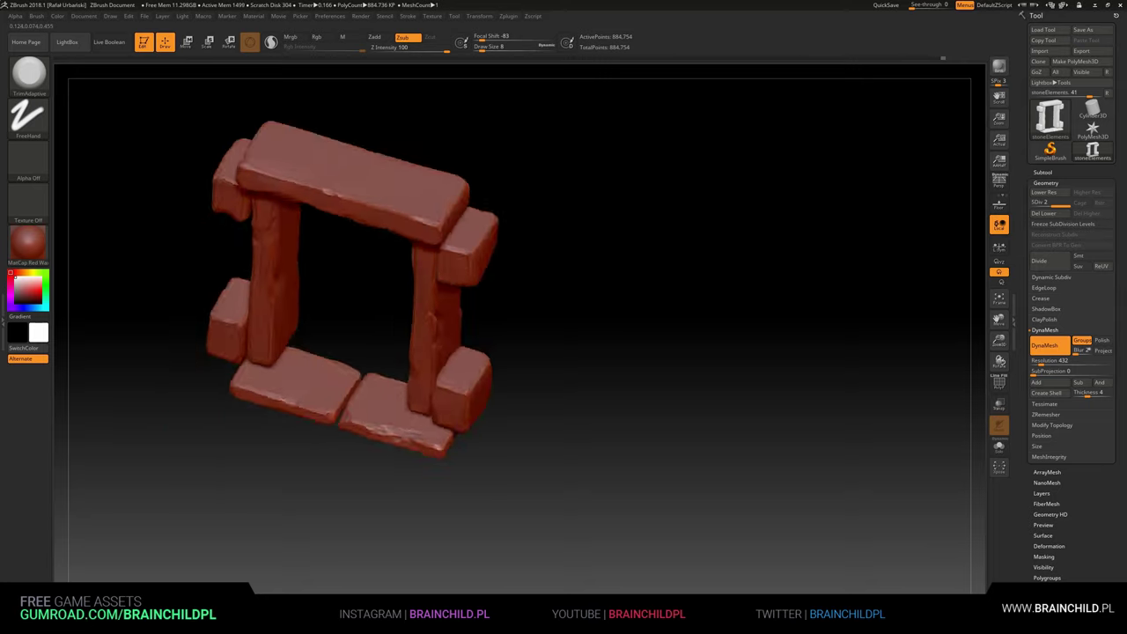
{"action": "left_click", "coordinate": [403, 455], "text": "ctrl"}
{"action": "left_click", "coordinate": [405, 476]}
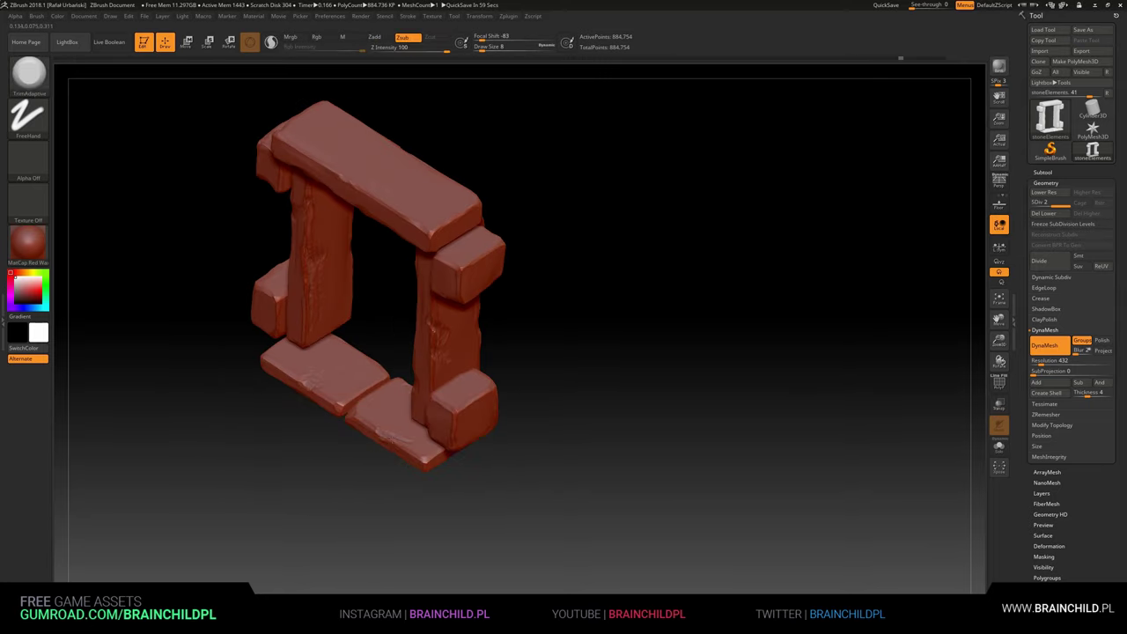
{"action": "left_click", "coordinate": [410, 459], "text": "alt"}
{"action": "left_click", "coordinate": [412, 481]}
Step: Orbit the doorway to view it from the front-left, right, upper-left and side
{"action": "right_click_drag", "start_coordinate": [396, 455], "coordinate": [410, 425]}
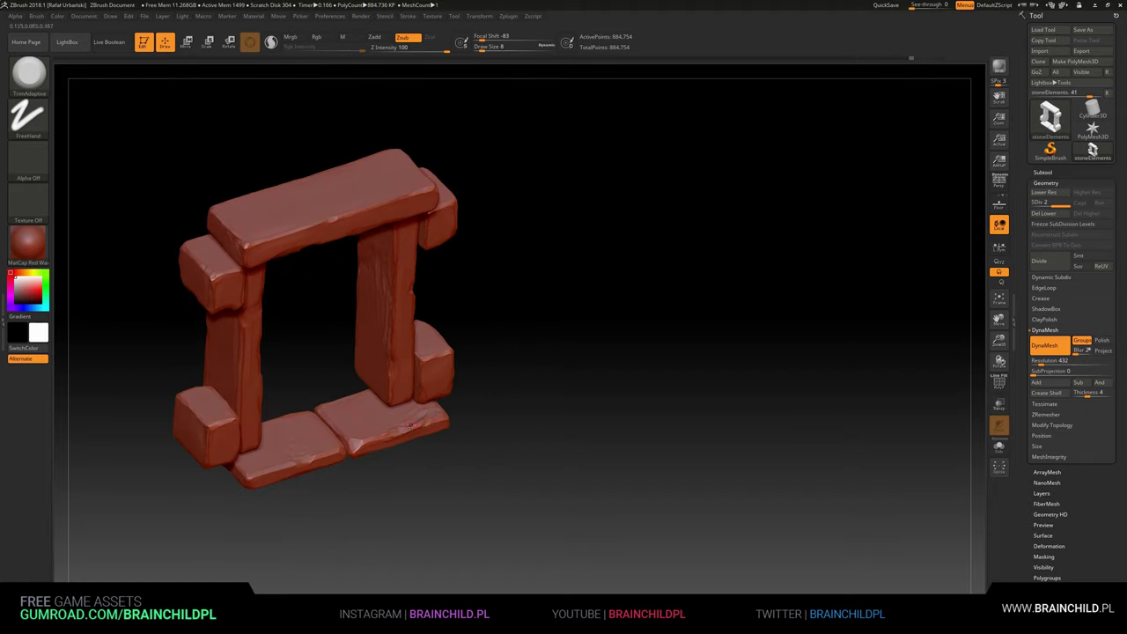
{"action": "right_click_drag", "start_coordinate": [414, 515], "coordinate": [438, 520]}
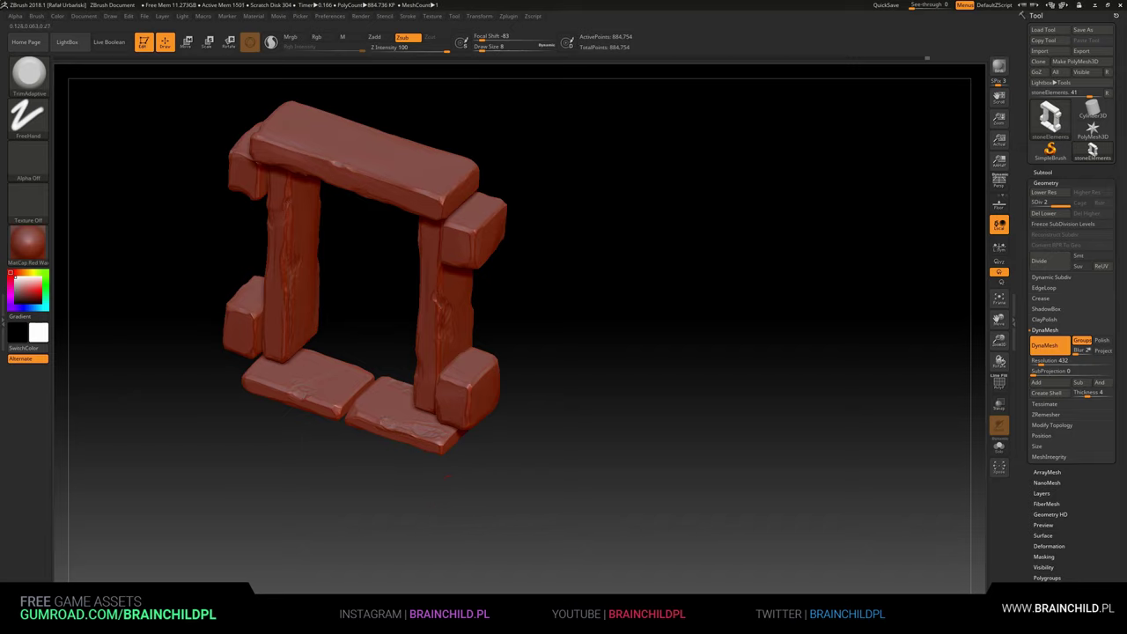
{"action": "right_click_drag", "start_coordinate": [409, 422], "coordinate": [390, 291]}
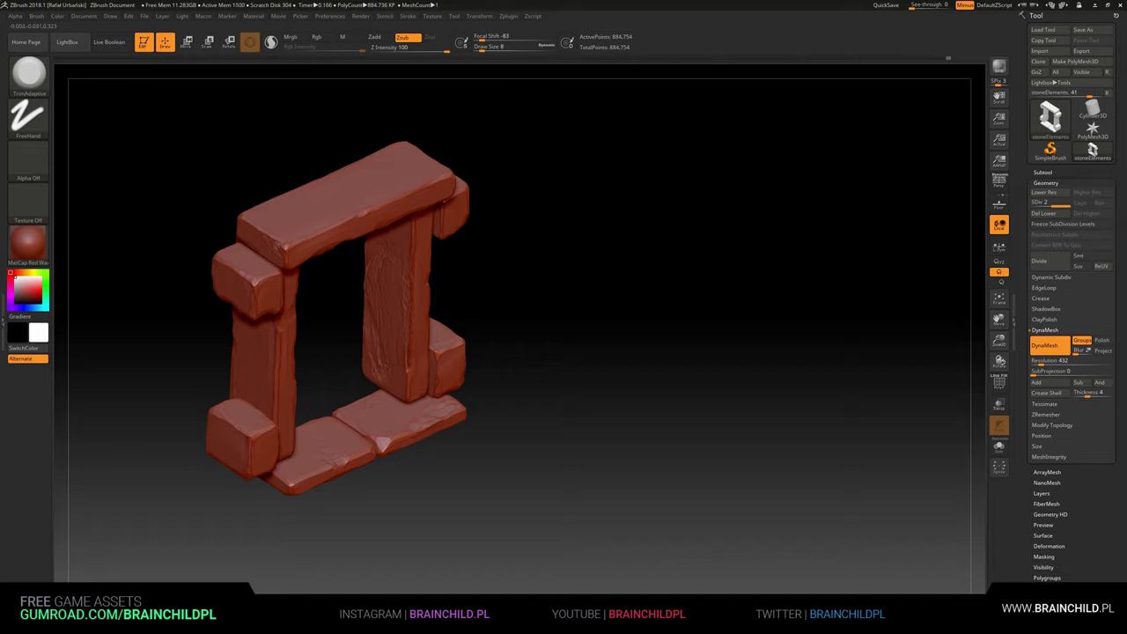
{"action": "mouse_move", "coordinate": [343, 290]}
{"action": "right_mouse_down"}
{"action": "mouse_move", "coordinate": [327, 302]}
{"action": "mouse_move", "coordinate": [329, 234]}
{"action": "mouse_move", "coordinate": [267, 212]}
{"action": "mouse_move", "coordinate": [339, 185]}
{"action": "right_mouse_up"}
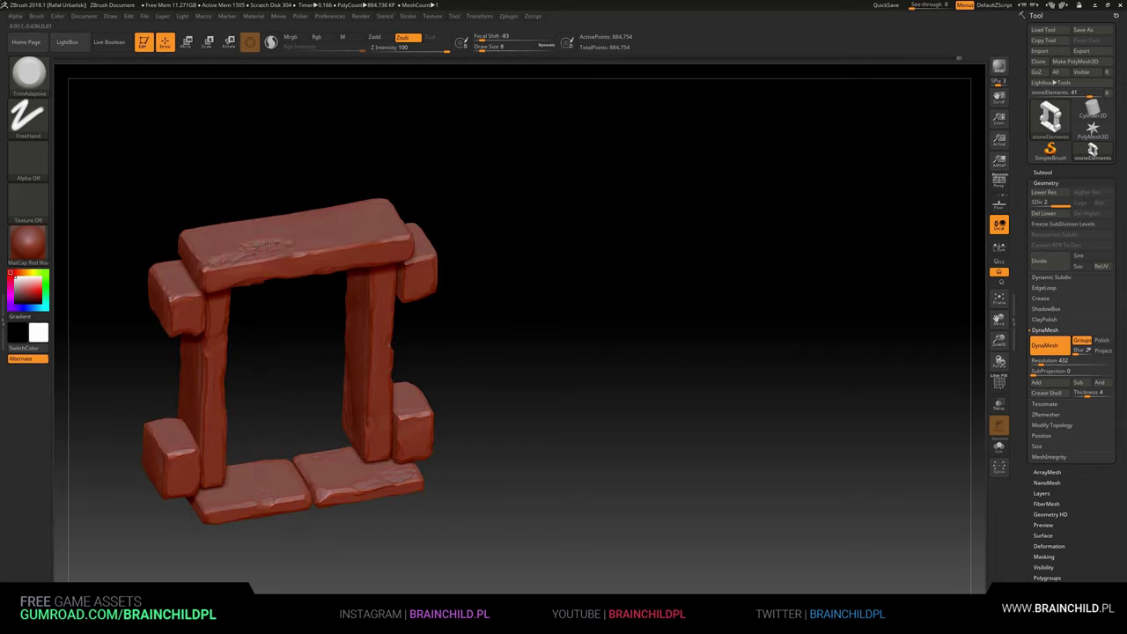
{"action": "right_click_drag", "start_coordinate": [266, 242], "coordinate": [246, 243]}
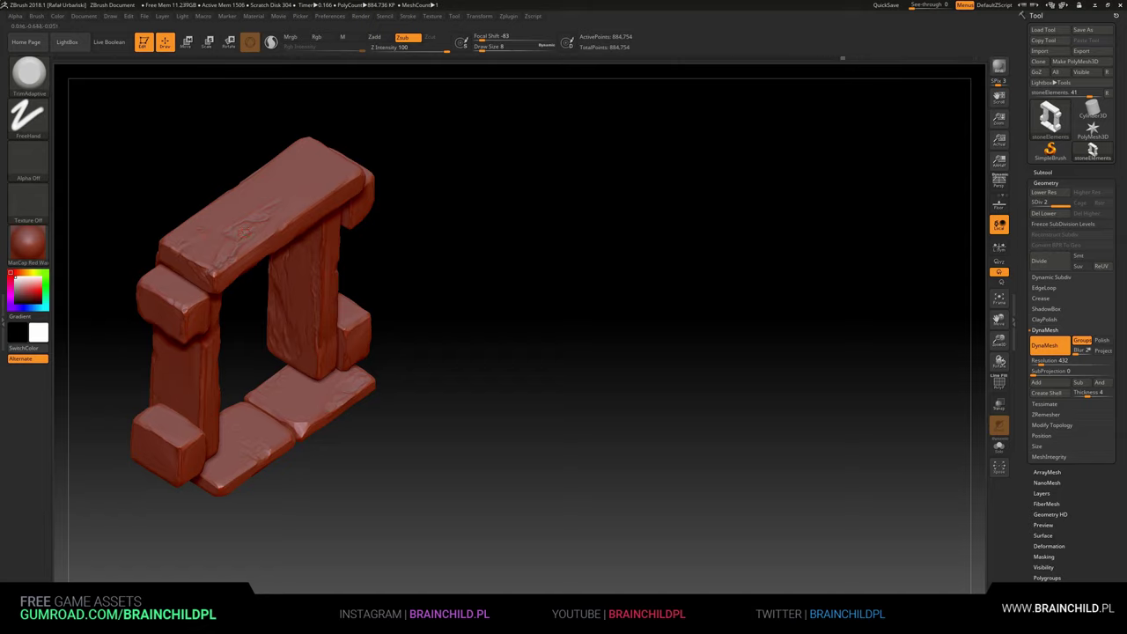
{"action": "mouse_move", "coordinate": [299, 429]}
{"action": "right_mouse_down"}
{"action": "mouse_move", "coordinate": [414, 171]}
{"action": "mouse_move", "coordinate": [220, 300]}
{"action": "right_mouse_up"}
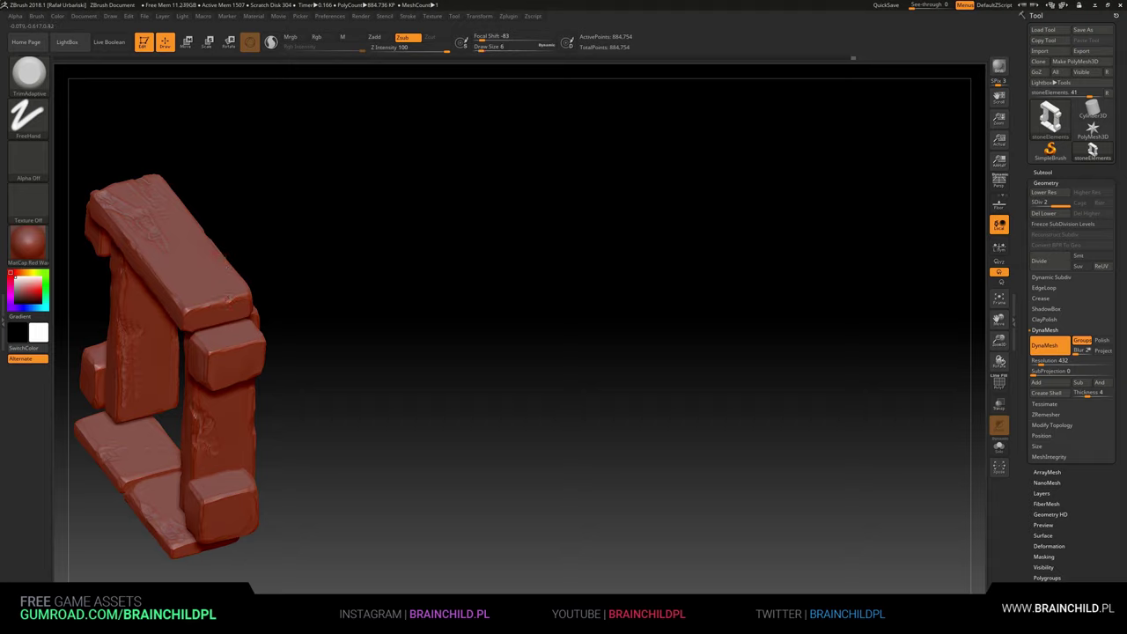
Step: Isolate the top lintel to view its top face, then unhide the whole doorway
{"action": "right_click_drag", "start_coordinate": [302, 269], "coordinate": [280, 253]}
{"action": "left_click", "coordinate": [211, 317], "text": "ctrl+shift"}
{"action": "mouse_move", "coordinate": [230, 311]}
{"action": "right_mouse_down"}
{"action": "mouse_move", "coordinate": [230, 290]}
{"action": "mouse_move", "coordinate": [335, 272]}
{"action": "mouse_move", "coordinate": [465, 226]}
{"action": "right_mouse_up"}
{"action": "left_click", "coordinate": [324, 274], "text": "ctrl+shift"}
Step: Select TrimAdaptive, drop to the lowest subdivision level, then return to SDiv 2
{"action": "key", "text": "b"}
{"action": "key", "text": "t"}
{"action": "key", "text": "a"}
{"action": "key", "text": "shift+d"}
{"action": "mouse_move", "coordinate": [452, 305]}
{"action": "right_mouse_down"}
{"action": "mouse_move", "coordinate": [475, 231]}
{"action": "mouse_move", "coordinate": [556, 264]}
{"action": "mouse_move", "coordinate": [509, 153]}
{"action": "mouse_move", "coordinate": [368, 376]}
{"action": "right_mouse_up"}
{"action": "key", "text": "d"}
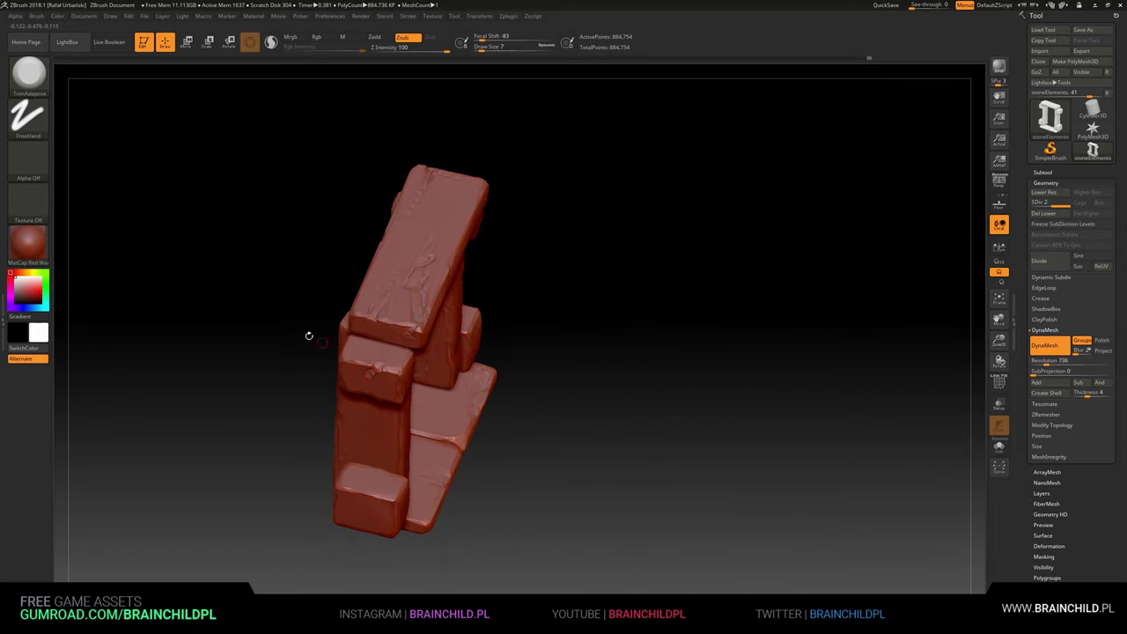
Step: Divide the mesh with Ctrl+D from SDiv 2 to SDiv 3, about 3.5 million points
{"action": "mouse_move", "coordinate": [309, 335]}
{"action": "right_mouse_down"}
{"action": "mouse_move", "coordinate": [331, 322]}
{"action": "mouse_move", "coordinate": [369, 381]}
{"action": "mouse_move", "coordinate": [320, 306]}
{"action": "mouse_move", "coordinate": [344, 258]}
{"action": "mouse_move", "coordinate": [366, 372]}
{"action": "right_mouse_up"}
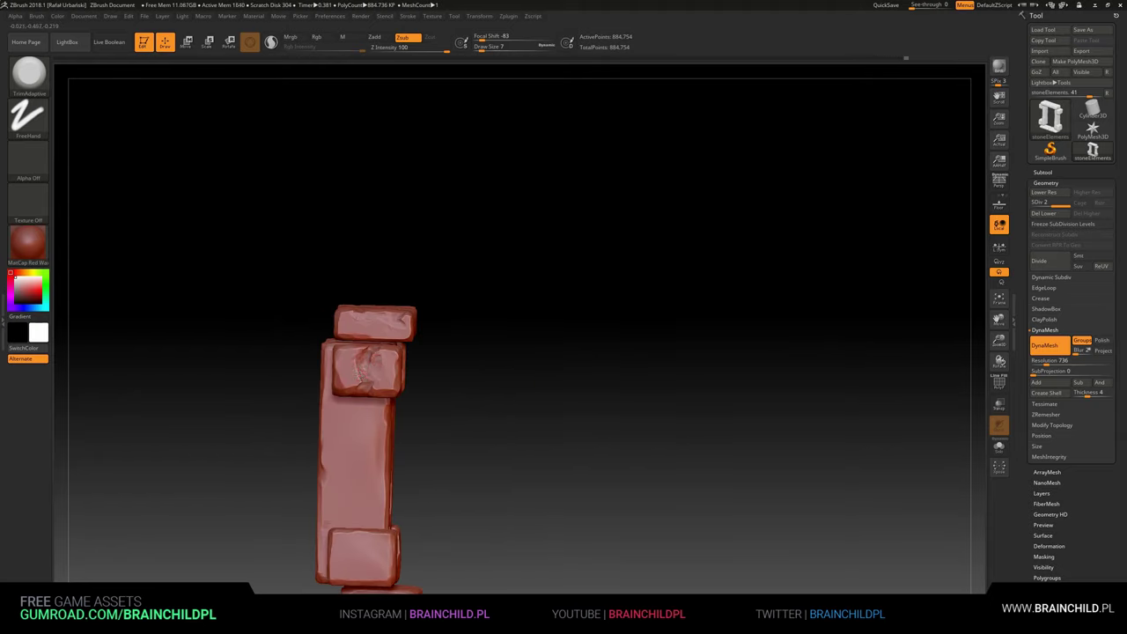
{"action": "right_click_drag", "start_coordinate": [476, 227], "coordinate": [442, 255]}
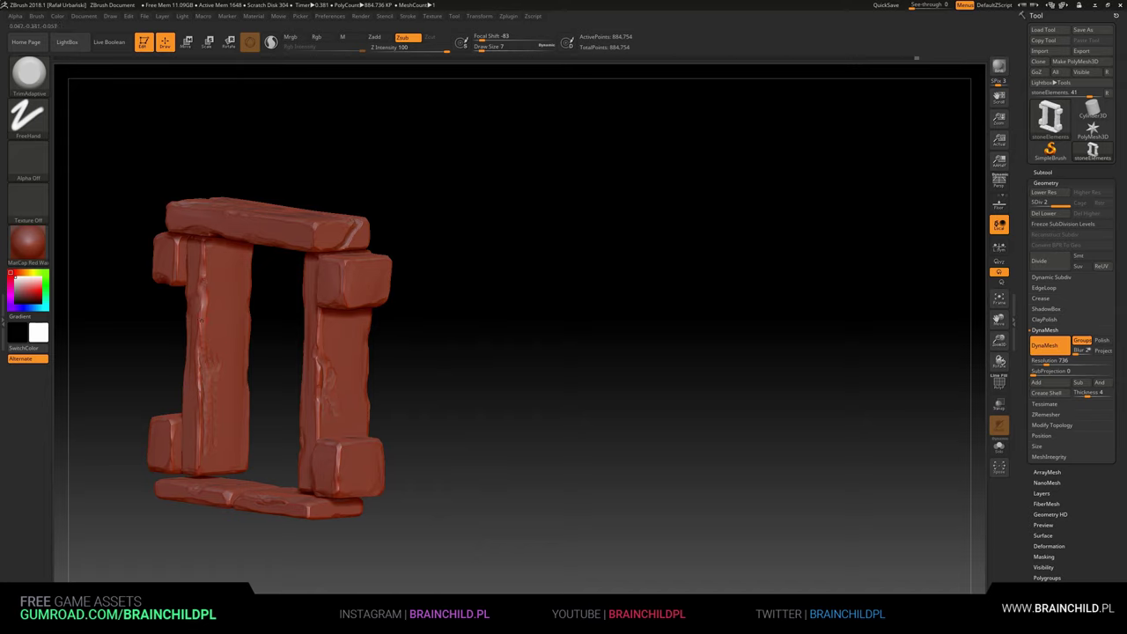
{"action": "key", "text": "ctrl+d"}
{"action": "mouse_move", "coordinate": [281, 330]}
{"action": "right_mouse_down"}
{"action": "mouse_move", "coordinate": [264, 328]}
{"action": "mouse_move", "coordinate": [454, 329]}
{"action": "mouse_move", "coordinate": [411, 285]}
{"action": "mouse_move", "coordinate": [410, 209]}
{"action": "right_mouse_up"}
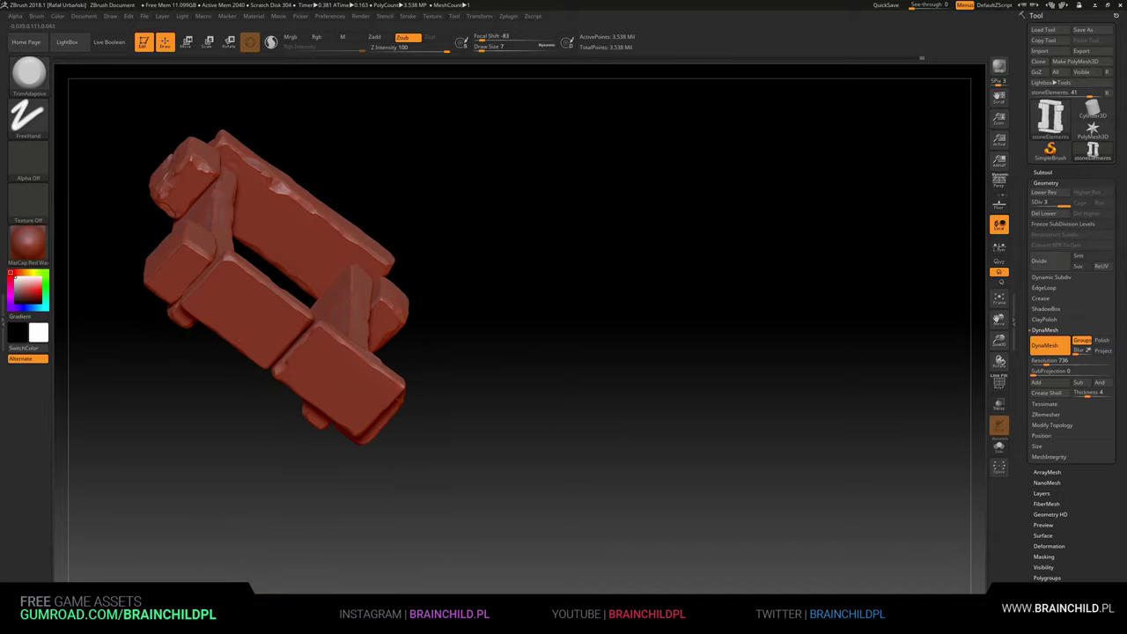
{"action": "mouse_move", "coordinate": [251, 356]}
{"action": "right_mouse_down"}
{"action": "mouse_move", "coordinate": [265, 352]}
{"action": "mouse_move", "coordinate": [246, 383]}
{"action": "mouse_move", "coordinate": [300, 389]}
{"action": "mouse_move", "coordinate": [312, 403]}
{"action": "mouse_move", "coordinate": [393, 378]}
{"action": "mouse_move", "coordinate": [379, 396]}
{"action": "right_mouse_up"}
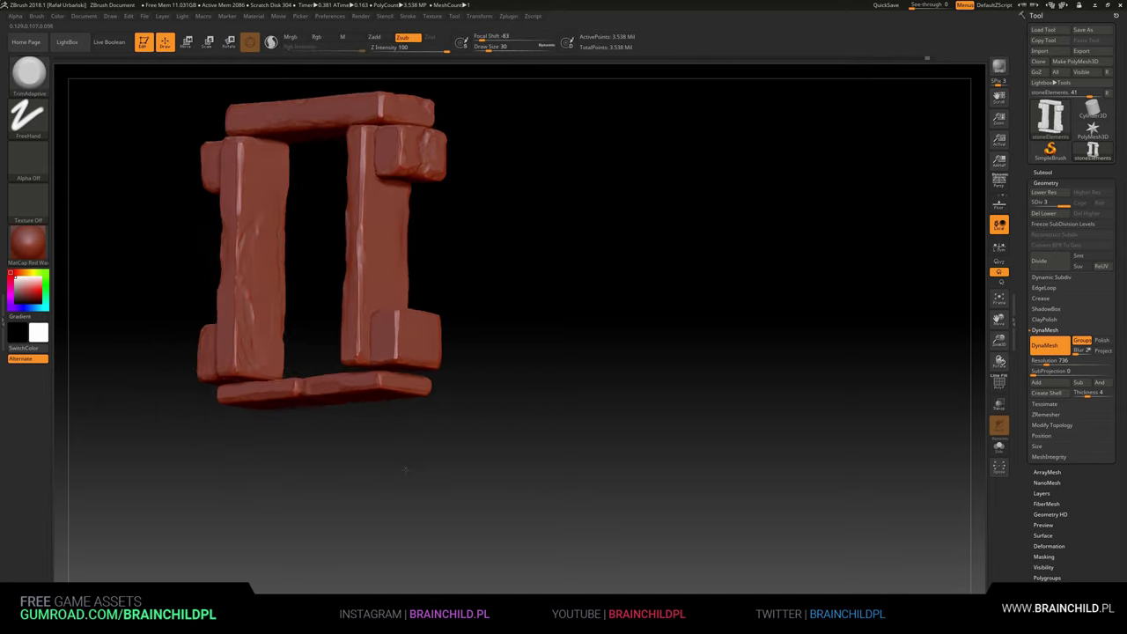
Step: Reselect the TrimAdaptive brush and return to a straight front view
{"action": "key", "text": "b"}
{"action": "key", "text": "t"}
{"action": "key", "text": "a"}
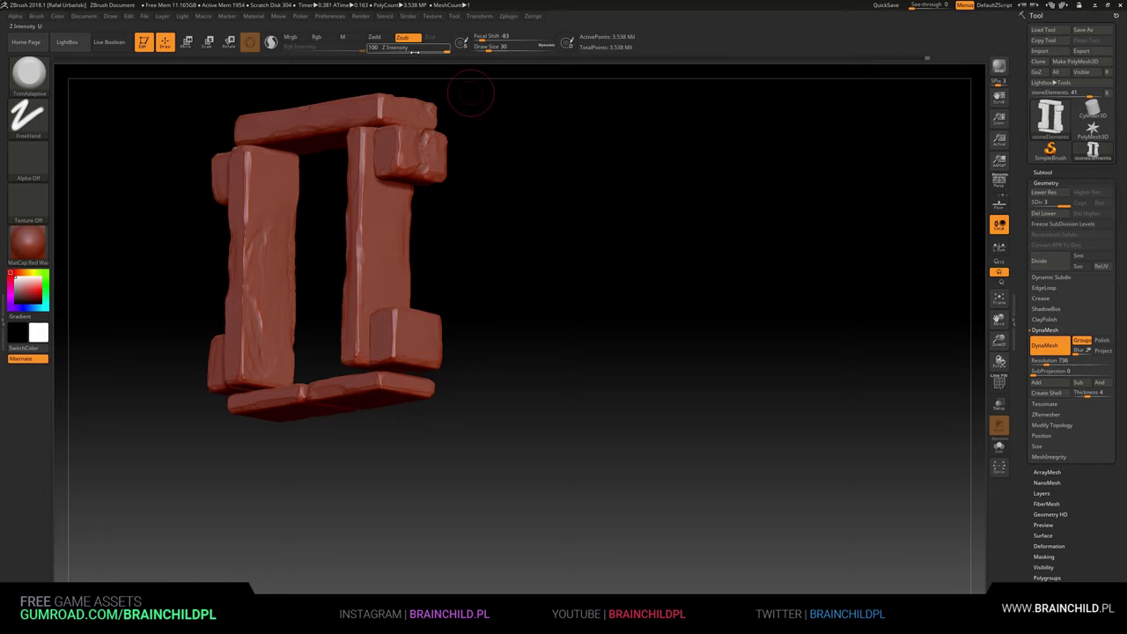
{"action": "mouse_move", "coordinate": [385, 381]}
{"action": "right_mouse_down"}
{"action": "mouse_move", "coordinate": [353, 387]}
{"action": "mouse_move", "coordinate": [360, 428]}
{"action": "right_mouse_up"}
Step: Solo a single flat brick and orbit it to inspect its trimmed edges and square face
{"action": "left_click_drag", "start_coordinate": [360, 428], "coordinate": [322, 433], "text": "ctrl+shift"}
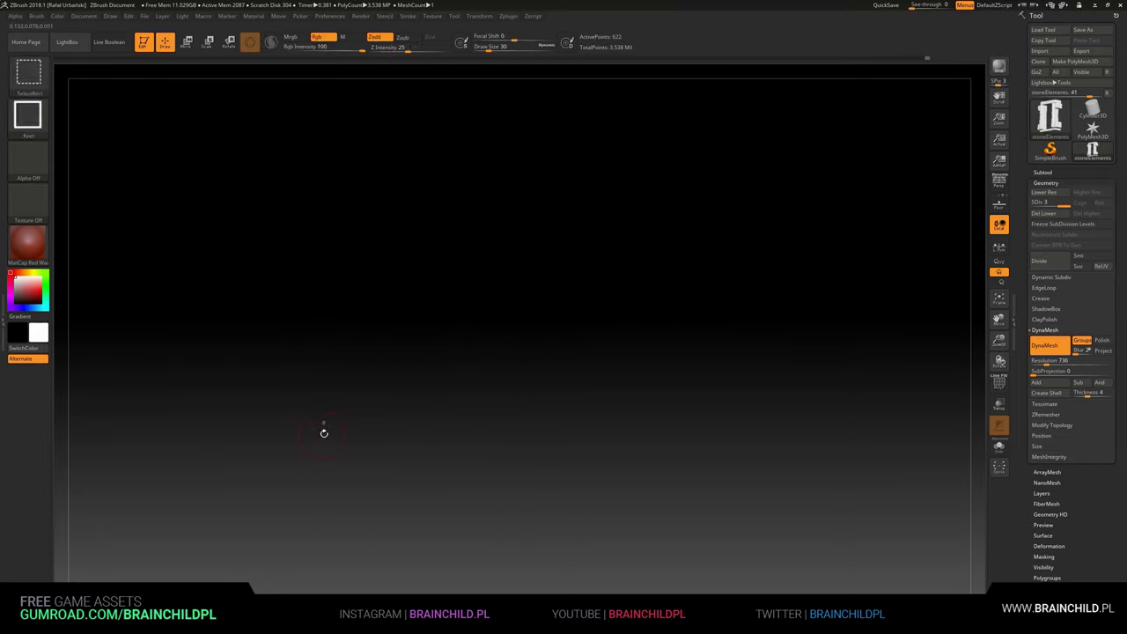
{"action": "left_click", "coordinate": [322, 432], "text": "ctrl+shift"}
{"action": "left_click", "coordinate": [278, 451], "text": "ctrl+shift"}
{"action": "mouse_move", "coordinate": [277, 451]}
{"action": "right_mouse_down"}
{"action": "mouse_move", "coordinate": [316, 470]}
{"action": "mouse_move", "coordinate": [191, 434]}
{"action": "mouse_move", "coordinate": [186, 370]}
{"action": "right_mouse_up"}
{"action": "right_click_drag", "start_coordinate": [184, 314], "coordinate": [247, 211]}
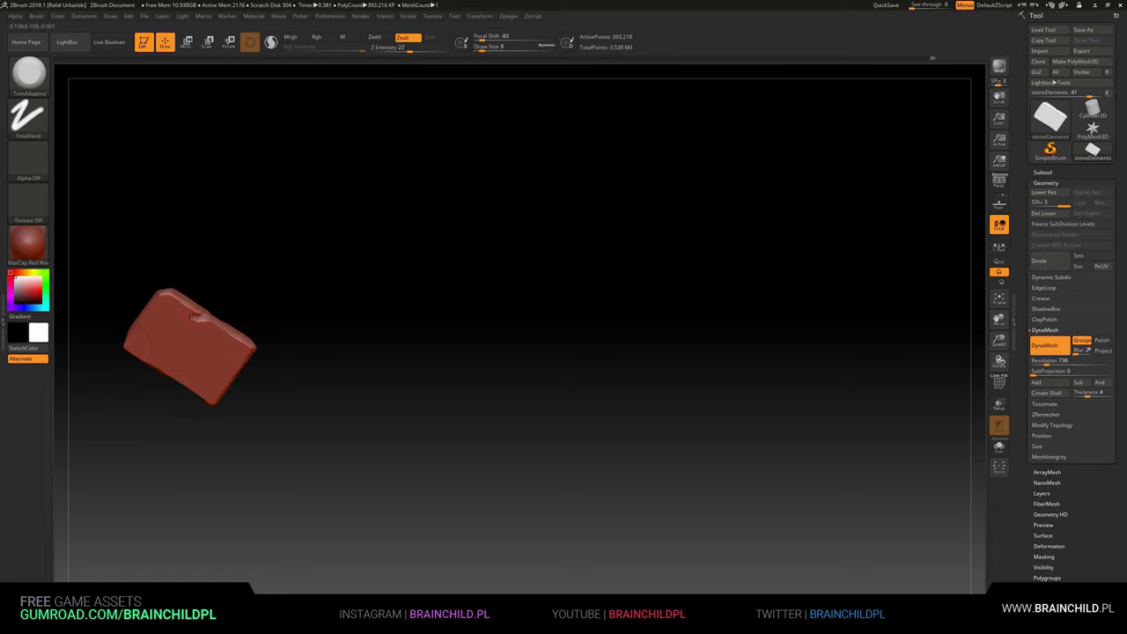
{"action": "mouse_move", "coordinate": [150, 299]}
{"action": "right_mouse_down"}
{"action": "mouse_move", "coordinate": [170, 203]}
{"action": "mouse_move", "coordinate": [175, 282]}
{"action": "mouse_move", "coordinate": [197, 163]}
{"action": "mouse_move", "coordinate": [279, 317]}
{"action": "right_mouse_up"}
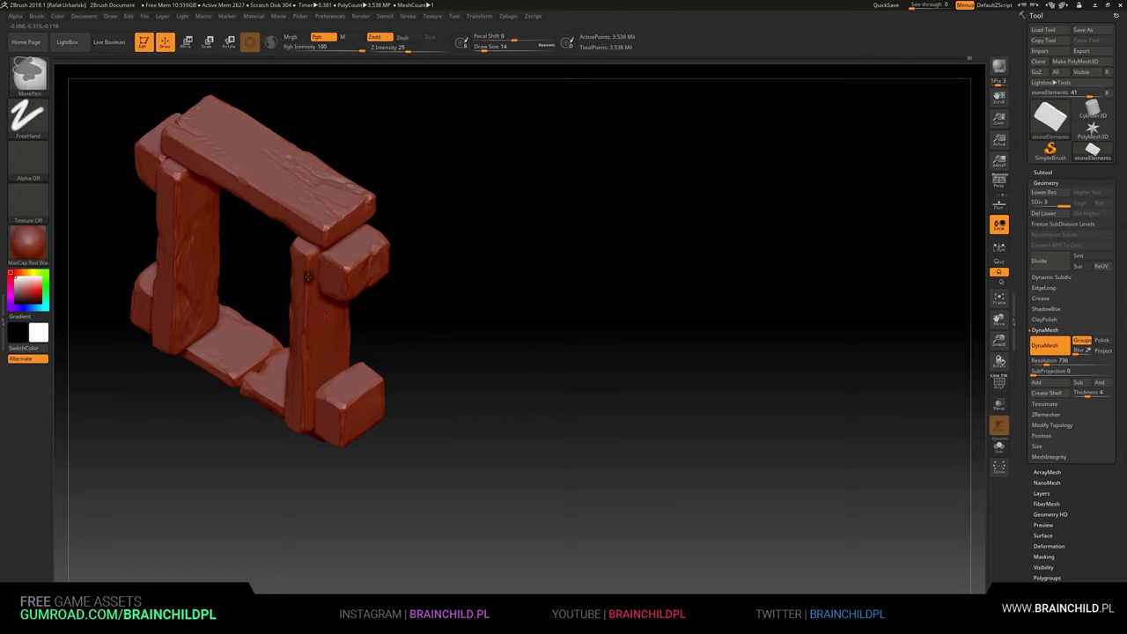
Step: With TrimAdaptive, carve a gouge into the left pillar
{"action": "key", "text": "b"}
{"action": "key", "text": "t"}
{"action": "key", "text": "a"}
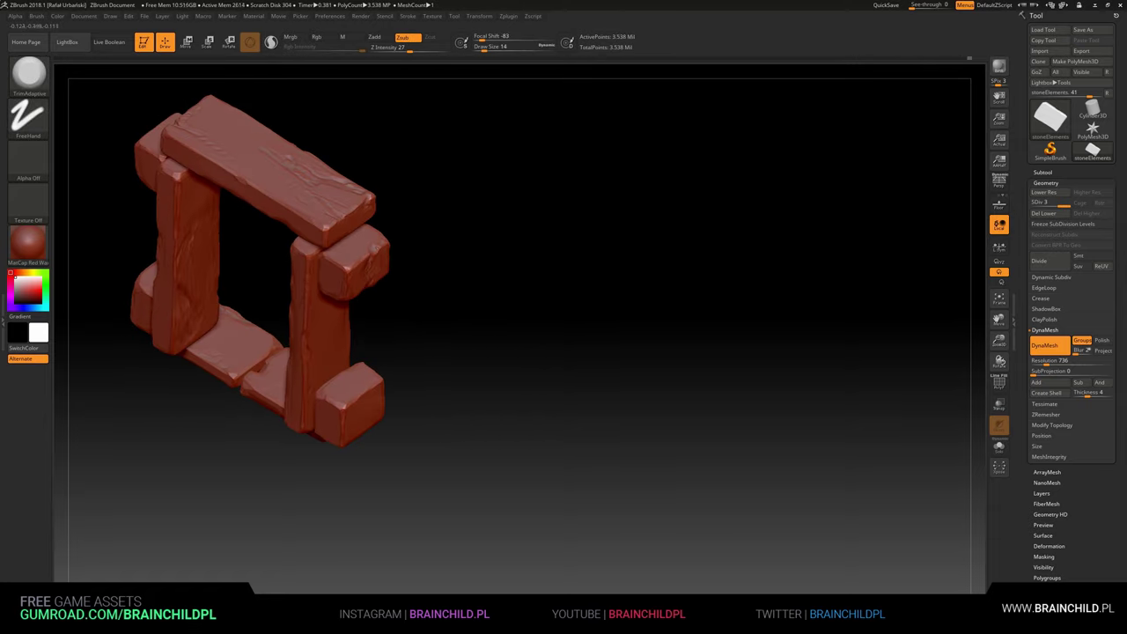
{"action": "right_click_drag", "start_coordinate": [421, 196], "coordinate": [353, 221]}
{"action": "right_click_drag", "start_coordinate": [286, 253], "coordinate": [260, 229]}
{"action": "right_click_drag", "start_coordinate": [342, 197], "coordinate": [341, 147]}
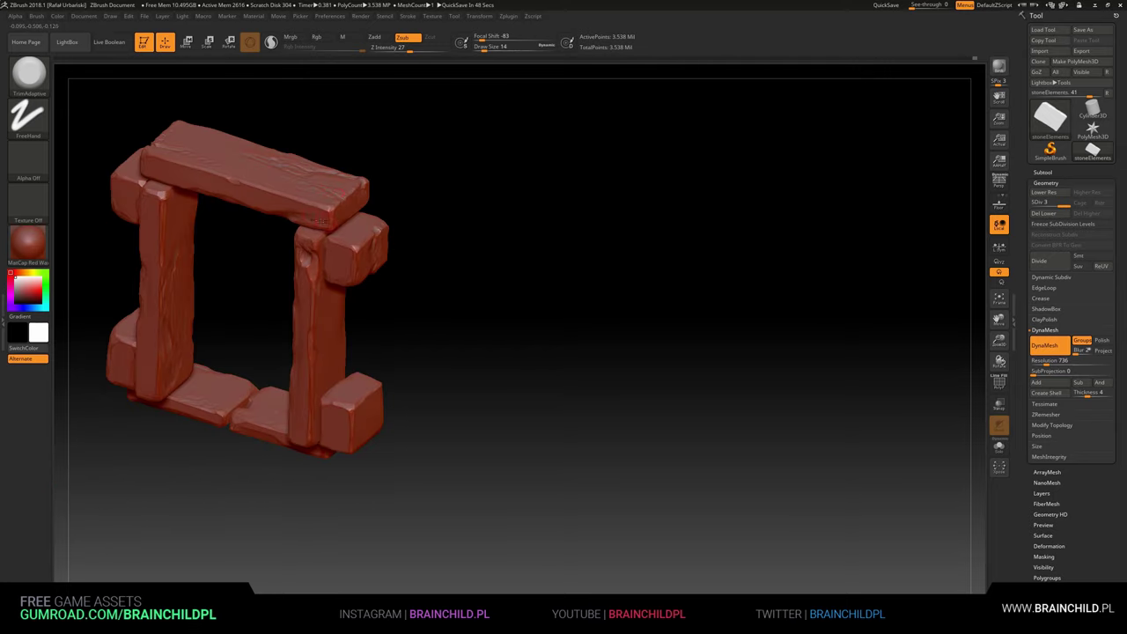
{"action": "right_click_drag", "start_coordinate": [443, 159], "coordinate": [352, 220]}
{"action": "left_click_drag", "start_coordinate": [208, 337], "coordinate": [211, 373]}
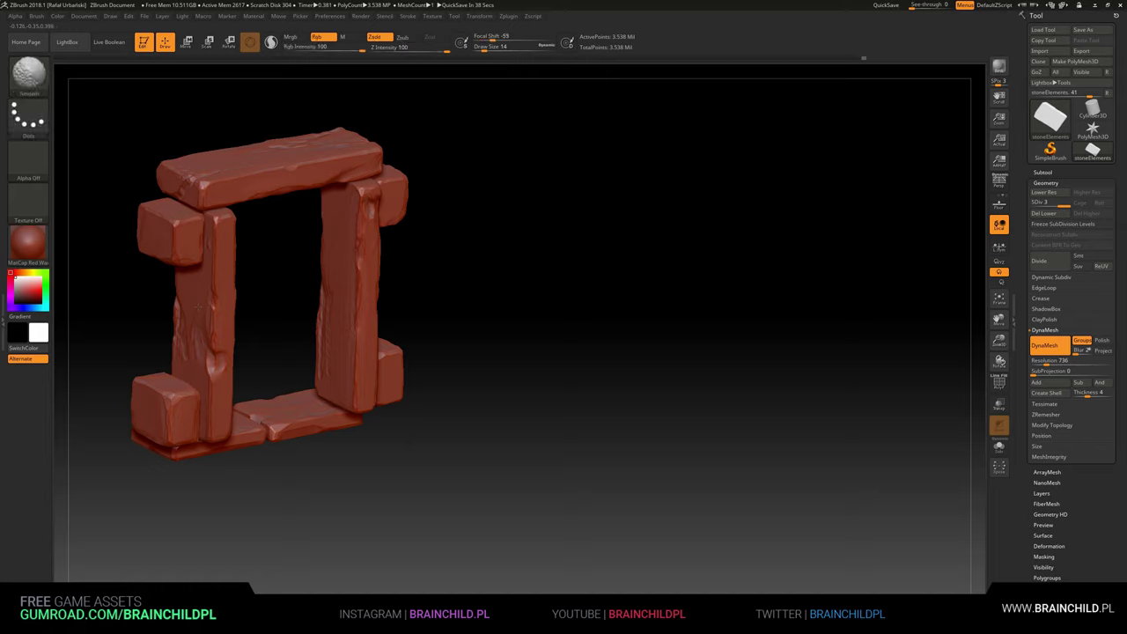
Step: Reframe the model at a three-quarter angle and switch to the TrimDynamic brush
{"action": "right_click_drag", "start_coordinate": [196, 303], "coordinate": [236, 369]}
{"action": "mouse_move", "coordinate": [245, 251]}
{"action": "right_mouse_down"}
{"action": "mouse_move", "coordinate": [287, 284]}
{"action": "mouse_move", "coordinate": [368, 230]}
{"action": "right_mouse_up"}
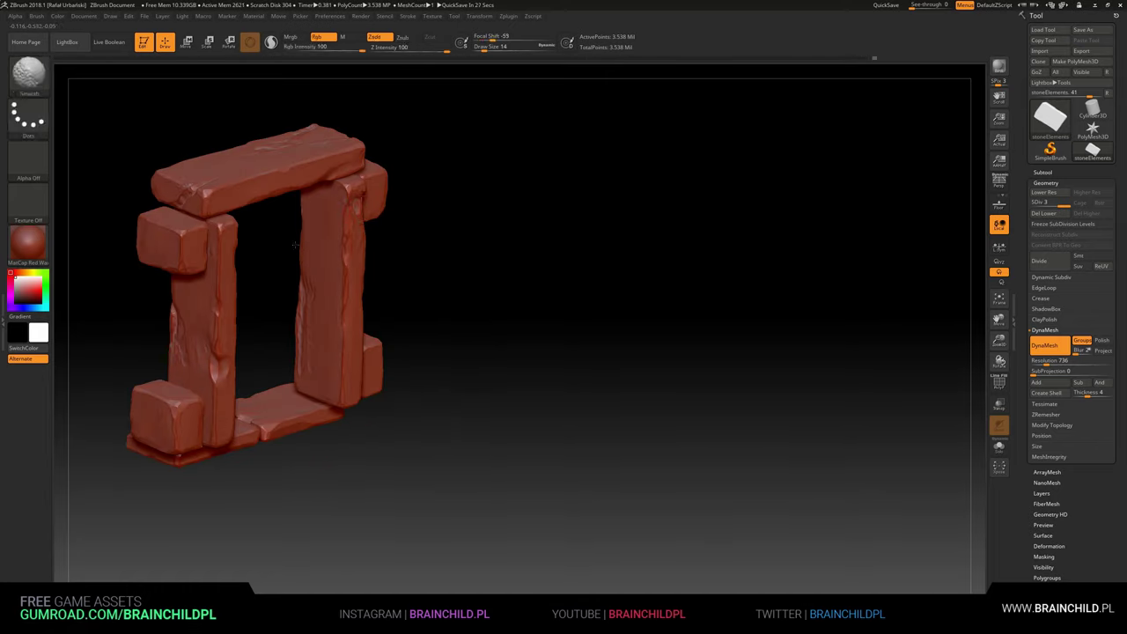
{"action": "mouse_move", "coordinate": [423, 291]}
{"action": "right_mouse_down", "text": "alt"}
{"action": "mouse_move", "coordinate": [423, 261]}
{"action": "mouse_move", "coordinate": [387, 229]}
{"action": "mouse_move", "coordinate": [436, 248]}
{"action": "mouse_move", "coordinate": [414, 264]}
{"action": "right_mouse_up", "text": "alt"}
{"action": "key", "text": "b"}
{"action": "key", "text": "t"}
{"action": "key", "text": "d"}
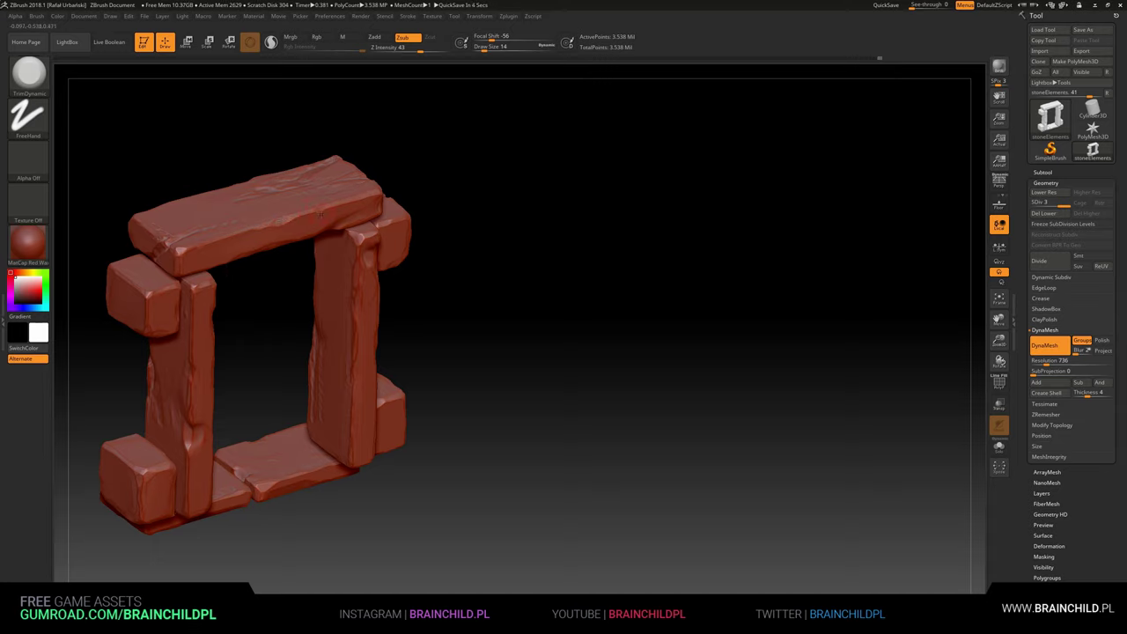
Step: Orbit the doorway through side, front and three-quarter views to check the chipped detail
{"action": "mouse_move", "coordinate": [319, 213]}
{"action": "right_mouse_down"}
{"action": "mouse_move", "coordinate": [264, 312]}
{"action": "mouse_move", "coordinate": [470, 264]}
{"action": "mouse_move", "coordinate": [257, 193]}
{"action": "right_mouse_up"}
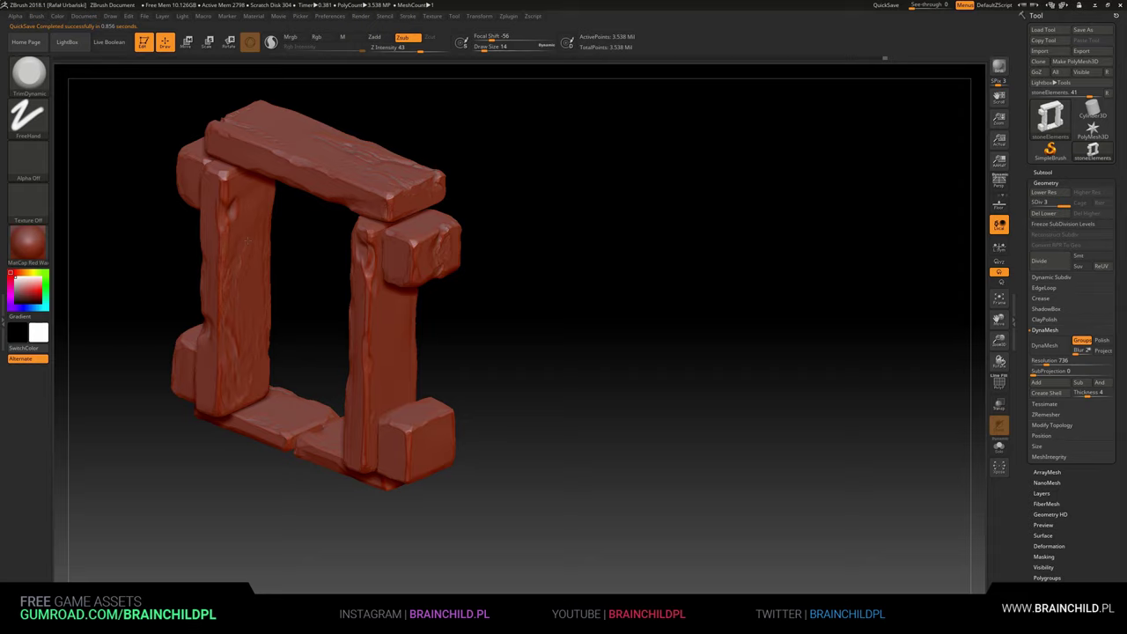
{"action": "right_click_drag", "start_coordinate": [248, 239], "coordinate": [264, 264]}
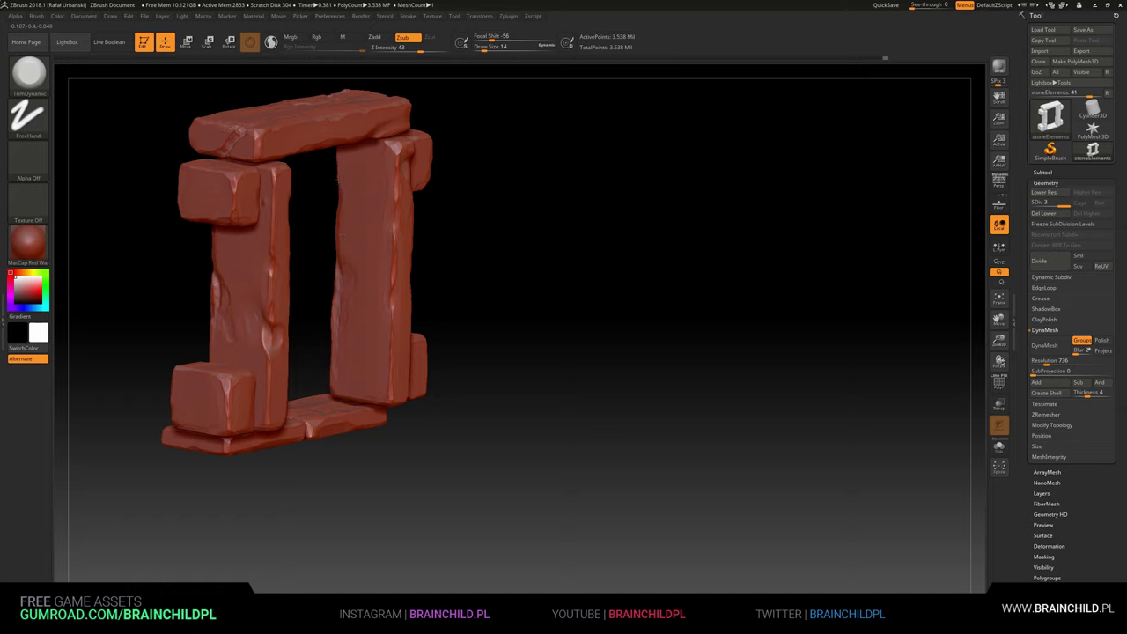
{"action": "right_click_drag", "start_coordinate": [338, 176], "coordinate": [302, 272]}
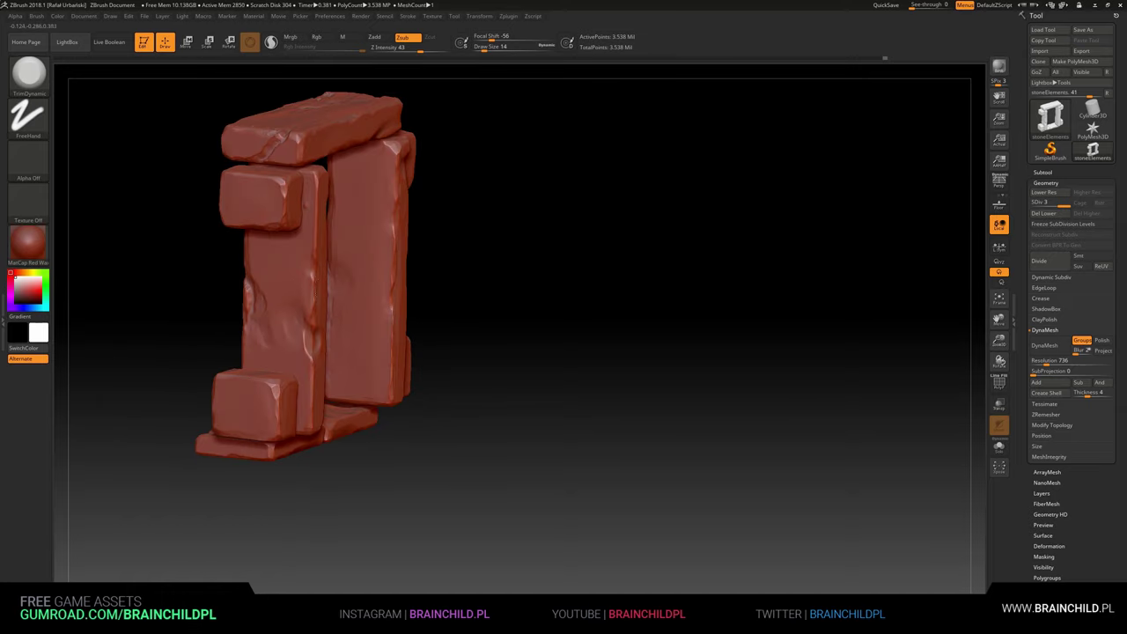
{"action": "right_click_drag", "start_coordinate": [334, 202], "coordinate": [379, 229]}
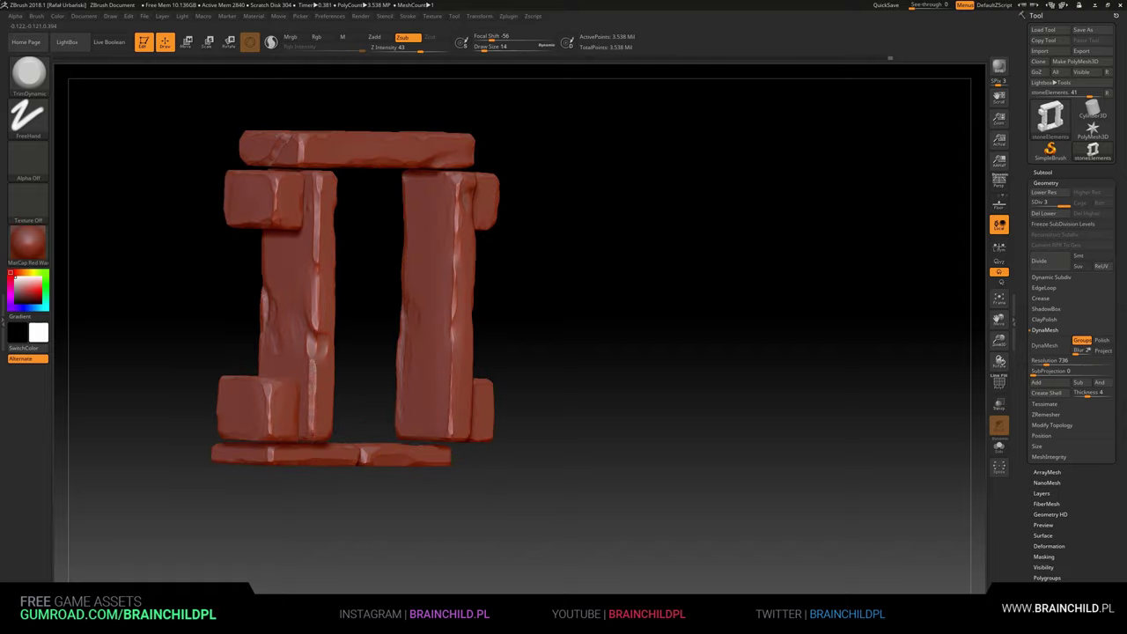
{"action": "right_click_drag", "start_coordinate": [339, 334], "coordinate": [342, 340]}
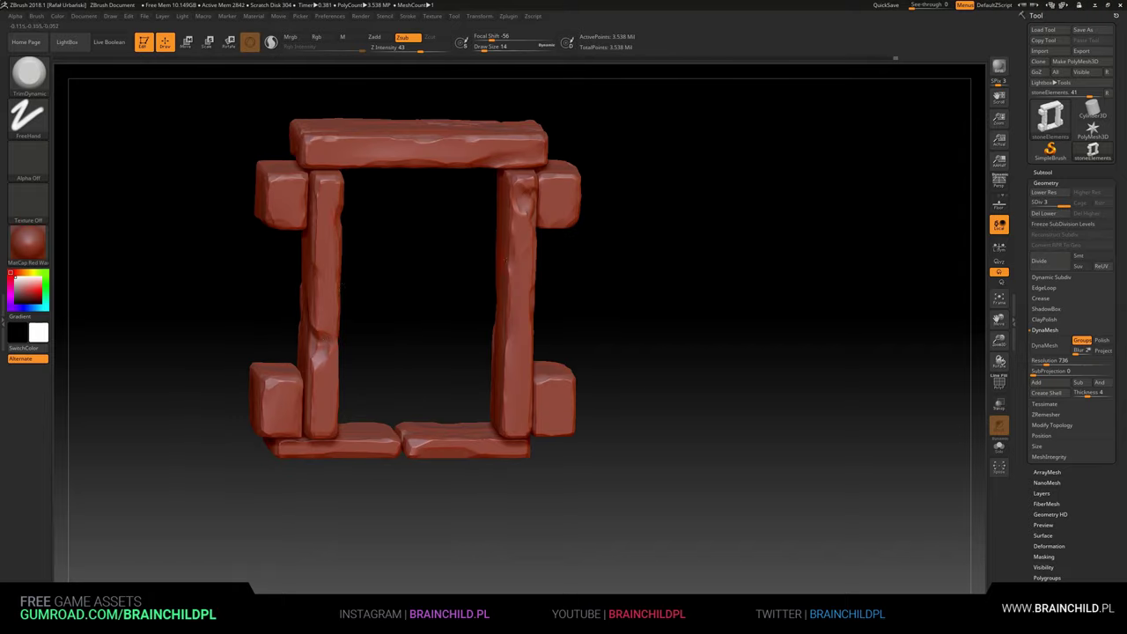
{"action": "right_click_drag", "start_coordinate": [555, 285], "coordinate": [634, 286]}
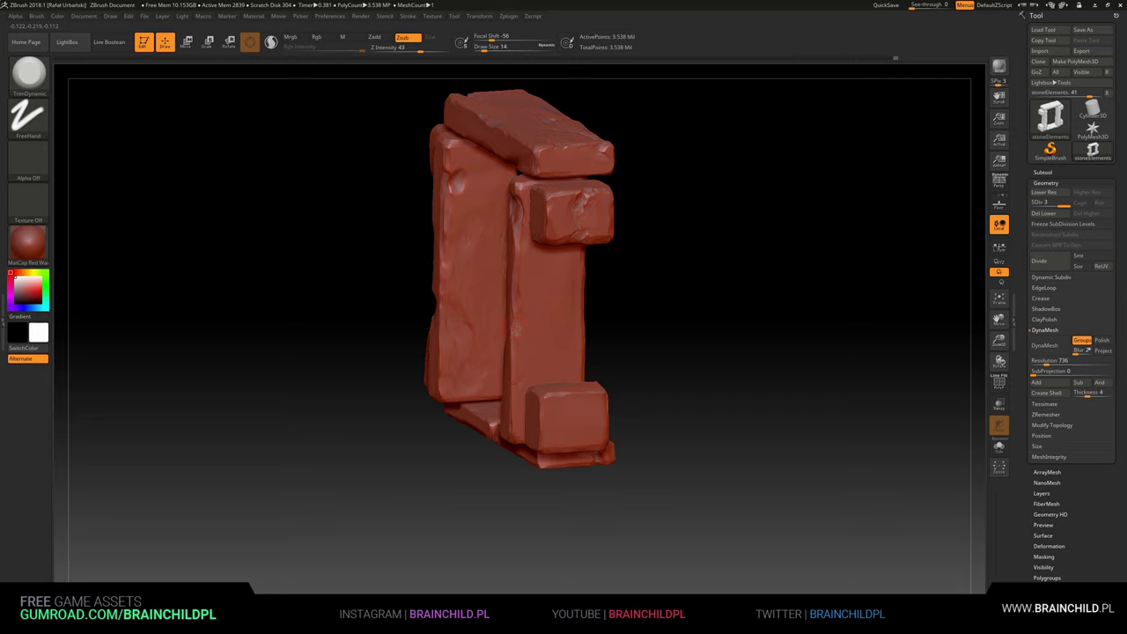
{"action": "mouse_move", "coordinate": [459, 183]}
{"action": "right_mouse_down"}
{"action": "mouse_move", "coordinate": [636, 238]}
{"action": "mouse_move", "coordinate": [687, 179]}
{"action": "mouse_move", "coordinate": [643, 269]}
{"action": "mouse_move", "coordinate": [658, 301]}
{"action": "right_mouse_up"}
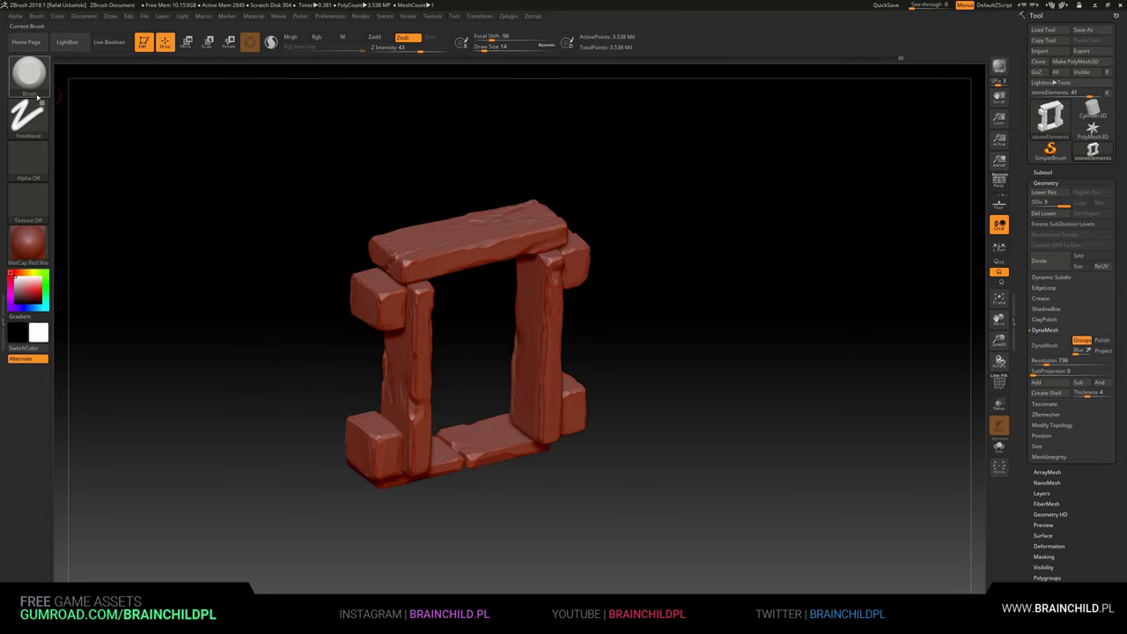
Step: Pick the crease-cutting brush, save the project, and set the doorway to a front view
{"action": "key", "text": "b"}
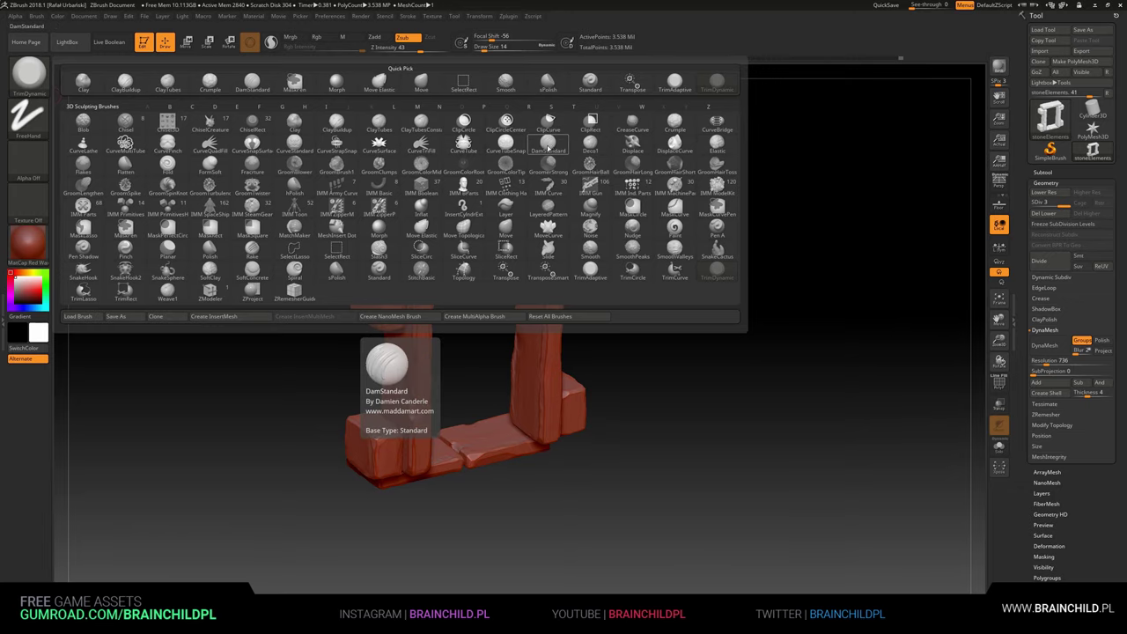
{"action": "left_click", "coordinate": [548, 147]}
{"action": "mouse_move", "coordinate": [548, 150]}
{"action": "right_mouse_down"}
{"action": "mouse_move", "coordinate": [666, 249]}
{"action": "mouse_move", "coordinate": [678, 308]}
{"action": "mouse_move", "coordinate": [661, 276]}
{"action": "right_mouse_up"}
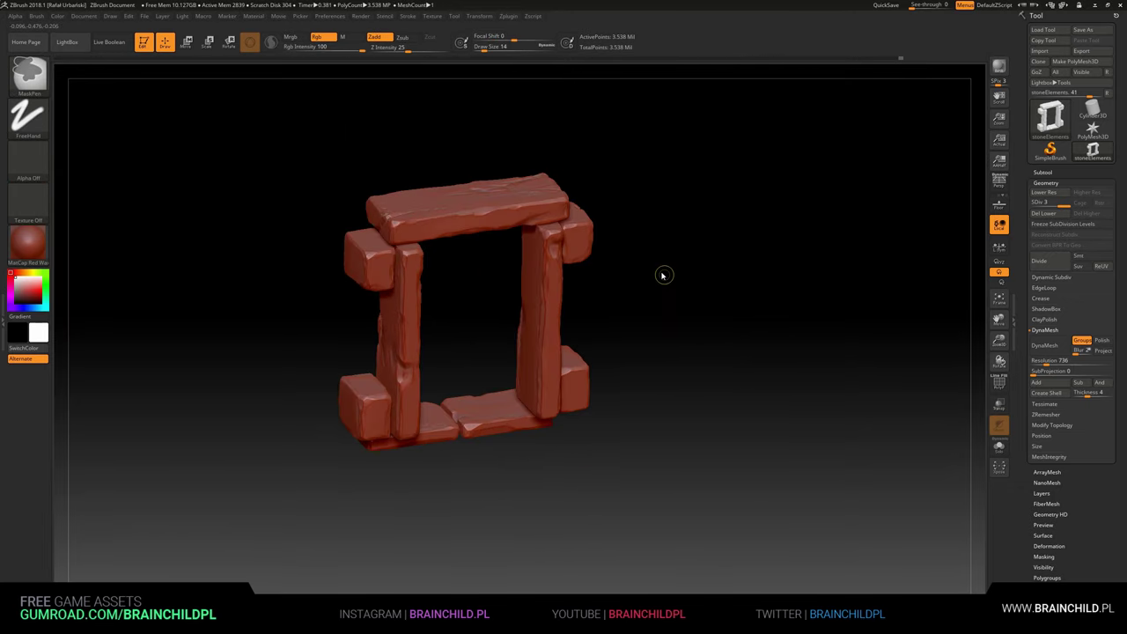
{"action": "key", "text": "ctrl+s"}
{"action": "key", "text": "Escape"}
{"action": "mouse_move", "coordinate": [651, 259]}
{"action": "right_mouse_down"}
{"action": "mouse_move", "coordinate": [702, 249]}
{"action": "mouse_move", "coordinate": [732, 289]}
{"action": "right_mouse_up"}
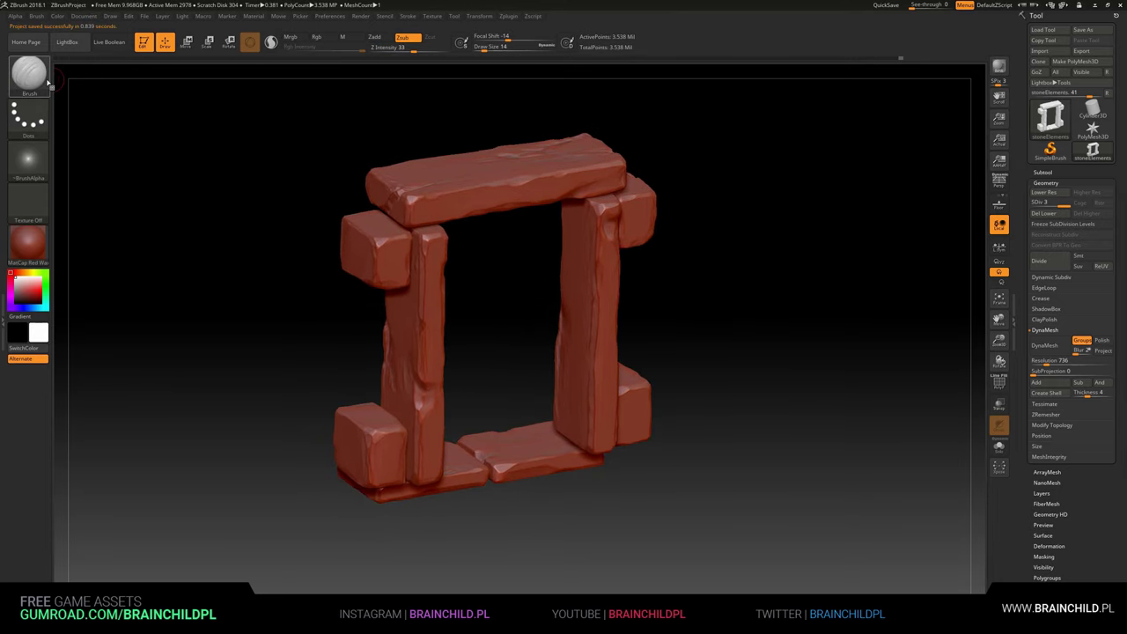
{"action": "left_click", "coordinate": [49, 83]}
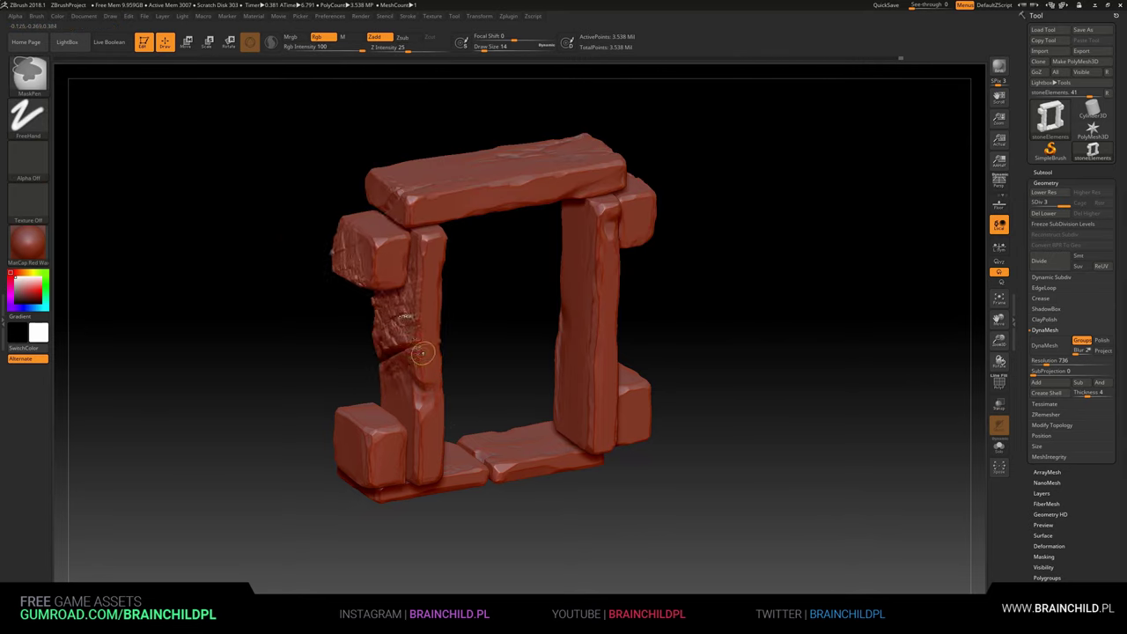
{"action": "left_click", "coordinate": [28, 75]}
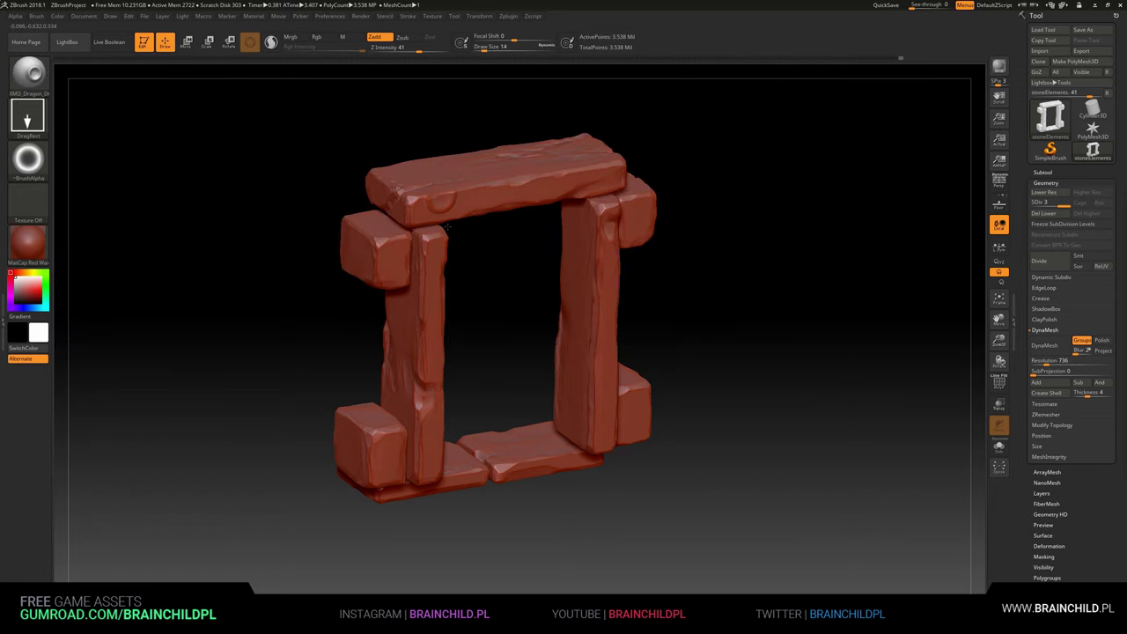
{"action": "left_click", "coordinate": [28, 74]}
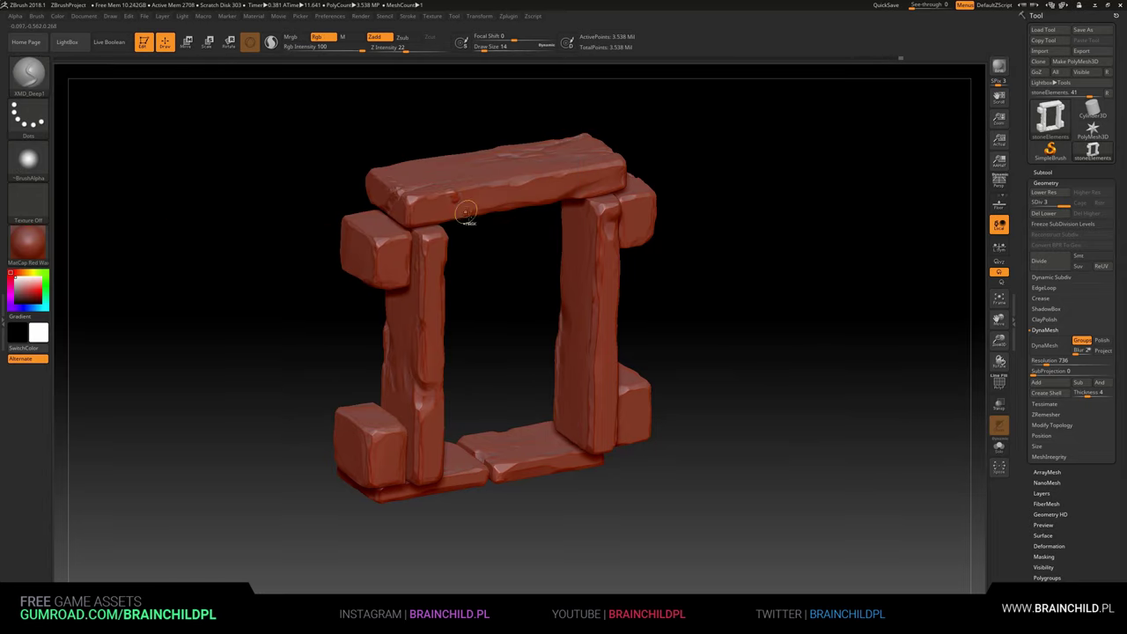
{"action": "key", "text": "ctrl"}
{"action": "left_click_drag", "start_coordinate": [503, 236], "coordinate": [500, 261]}
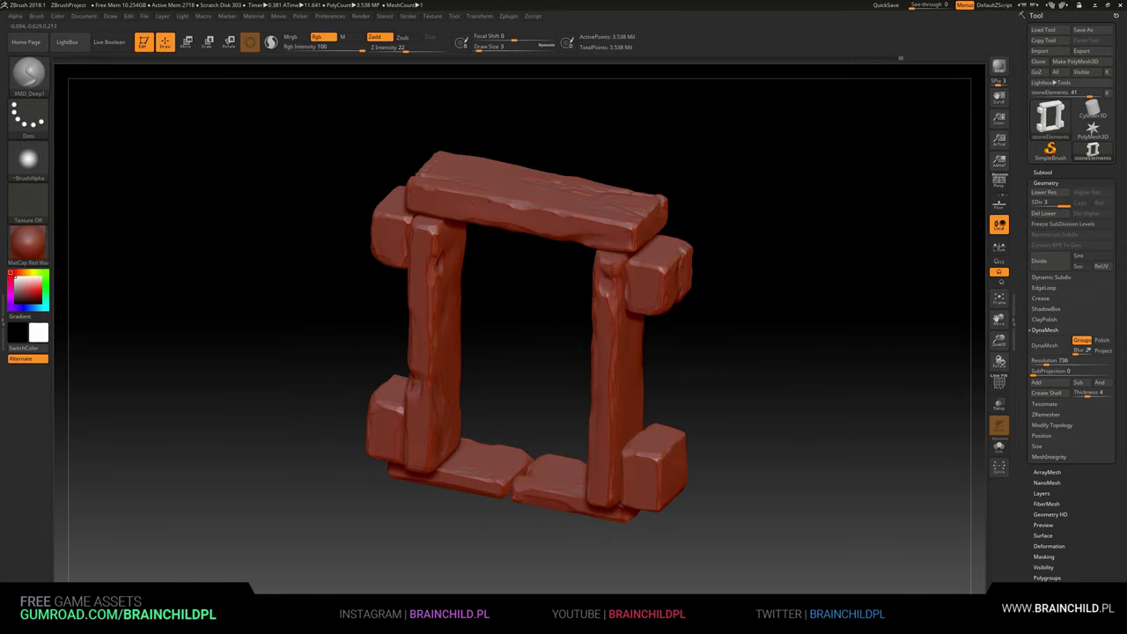
{"action": "left_click_drag", "start_coordinate": [491, 192], "coordinate": [502, 264], "text": "shift"}
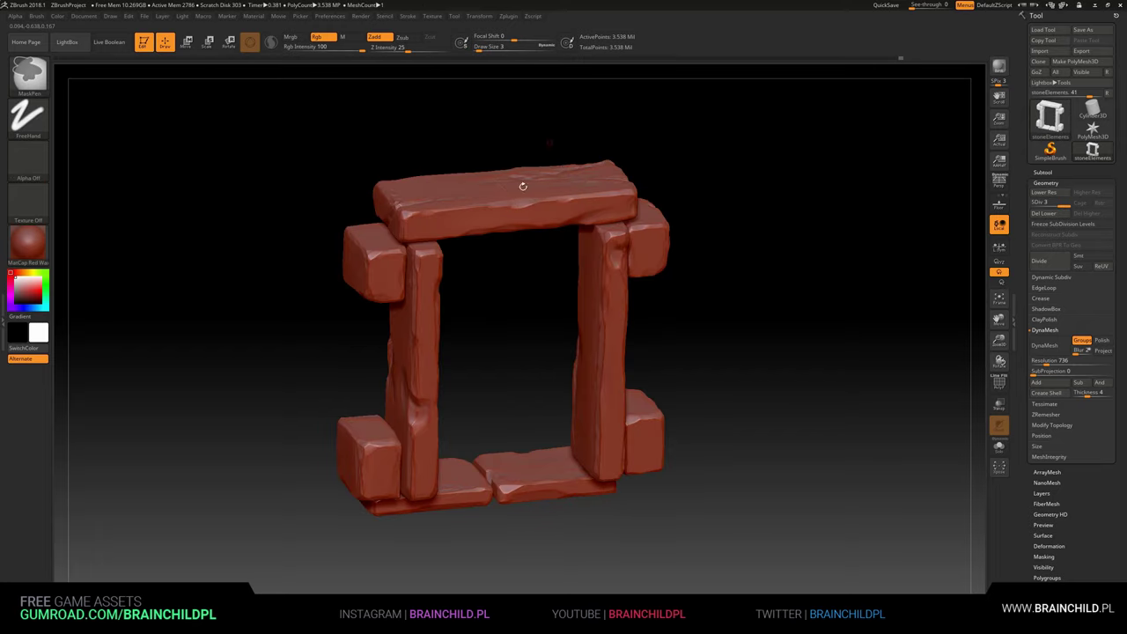
Step: Subdivide the frame to SDiv 4, about 14 million polygons
{"action": "left_click", "coordinate": [1040, 260]}
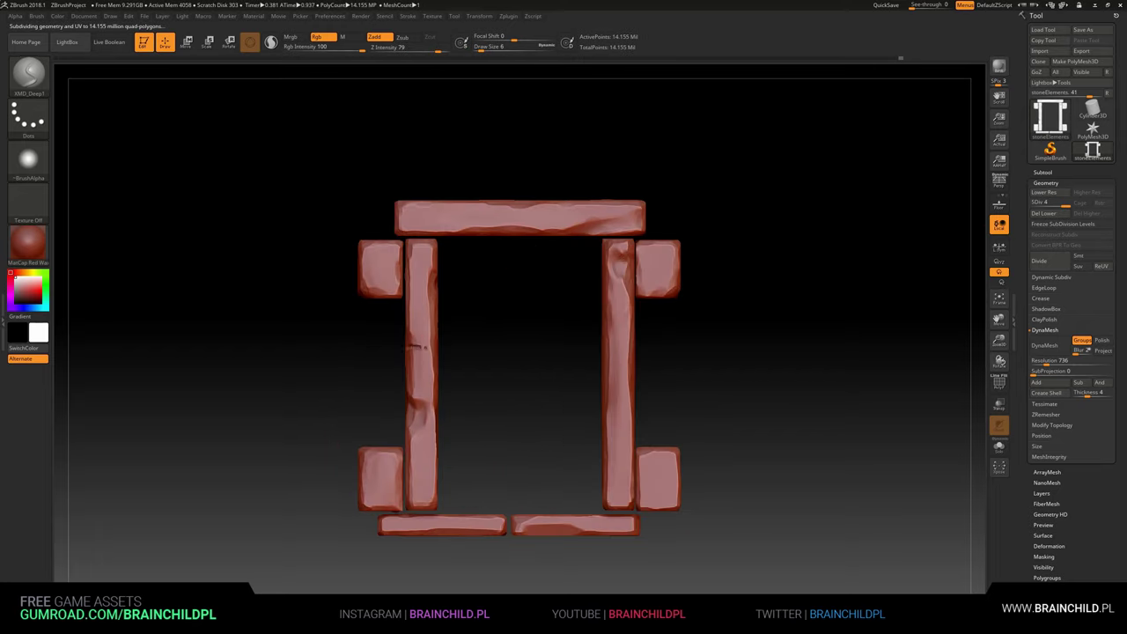
{"action": "mouse_move", "coordinate": [412, 346]}
{"action": "left_mouse_down"}
{"action": "mouse_move", "coordinate": [396, 348]}
{"action": "mouse_move", "coordinate": [449, 352]}
{"action": "mouse_move", "coordinate": [440, 326]}
{"action": "mouse_move", "coordinate": [304, 337]}
{"action": "mouse_move", "coordinate": [328, 339]}
{"action": "left_mouse_up"}
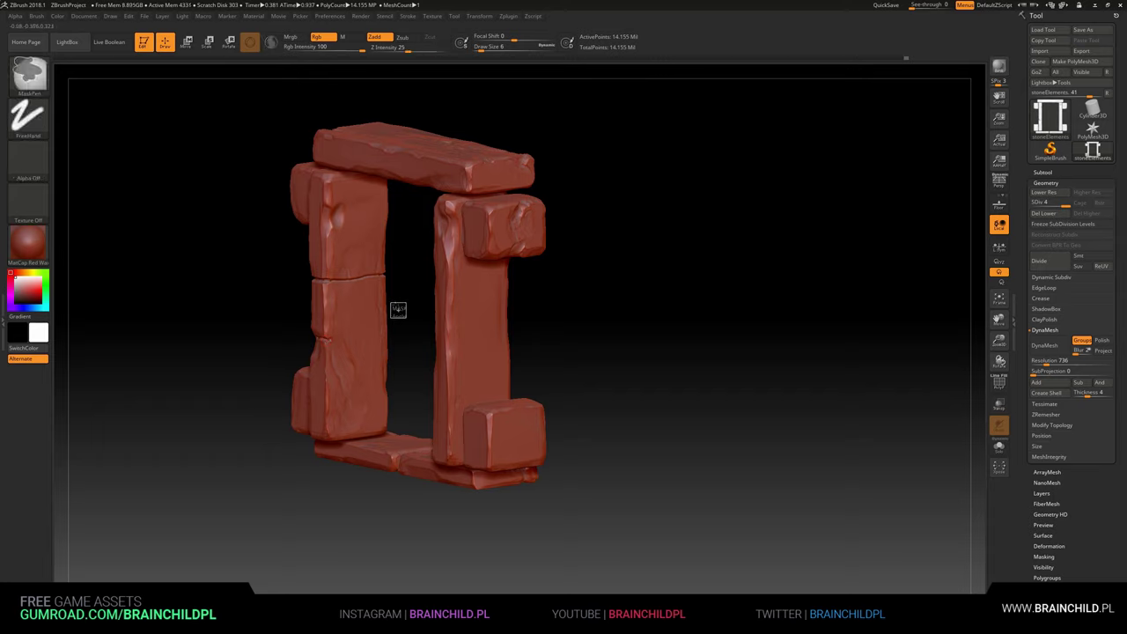
{"action": "left_click_drag", "start_coordinate": [413, 325], "coordinate": [431, 313], "text": "shift"}
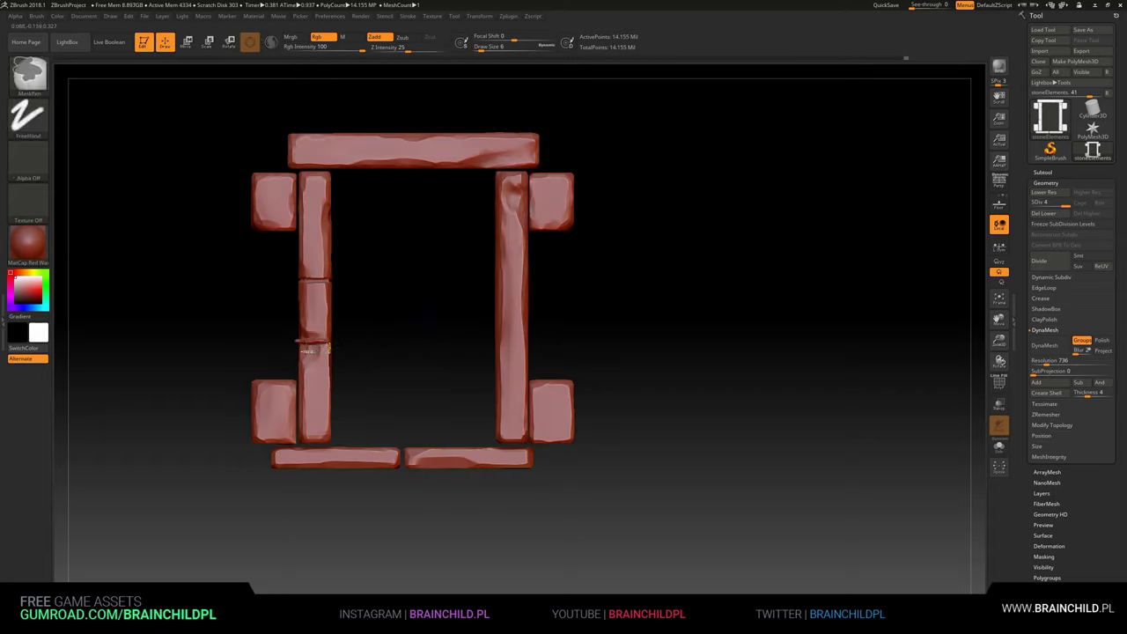
{"action": "mouse_move", "coordinate": [357, 336]}
{"action": "left_mouse_down"}
{"action": "mouse_move", "coordinate": [337, 350]}
{"action": "mouse_move", "coordinate": [360, 345]}
{"action": "mouse_move", "coordinate": [372, 357]}
{"action": "mouse_move", "coordinate": [378, 326]}
{"action": "mouse_move", "coordinate": [373, 360]}
{"action": "left_mouse_up"}
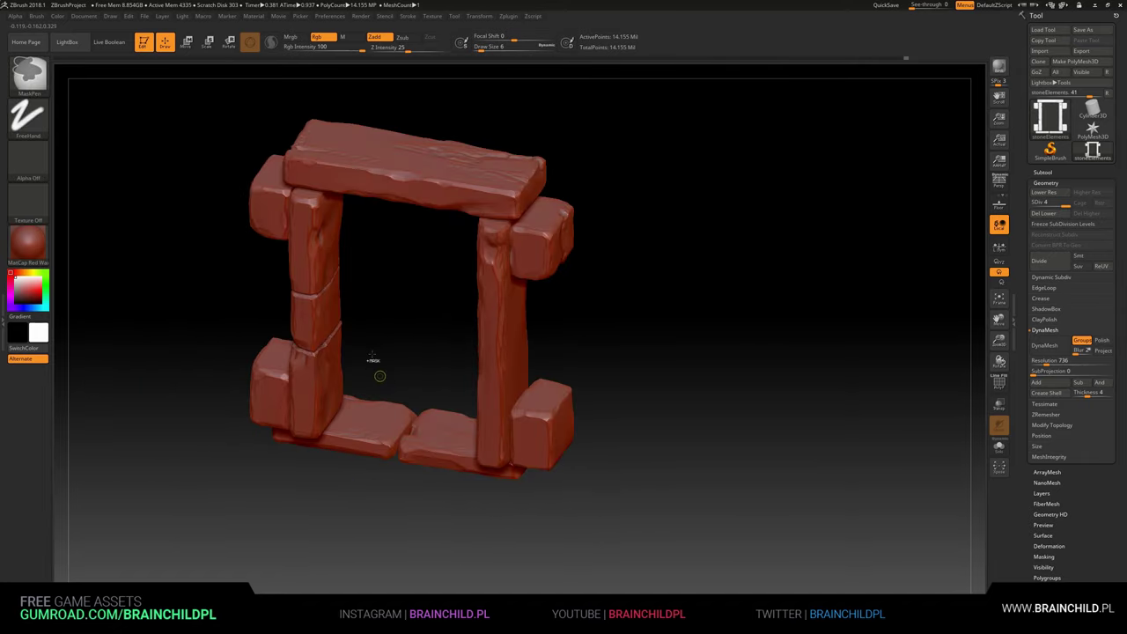
{"action": "mouse_move", "coordinate": [402, 317]}
{"action": "left_mouse_down"}
{"action": "mouse_move", "coordinate": [402, 253]}
{"action": "mouse_move", "coordinate": [390, 265]}
{"action": "mouse_move", "coordinate": [515, 278]}
{"action": "mouse_move", "coordinate": [498, 259]}
{"action": "mouse_move", "coordinate": [368, 244]}
{"action": "mouse_move", "coordinate": [345, 264]}
{"action": "left_mouse_up"}
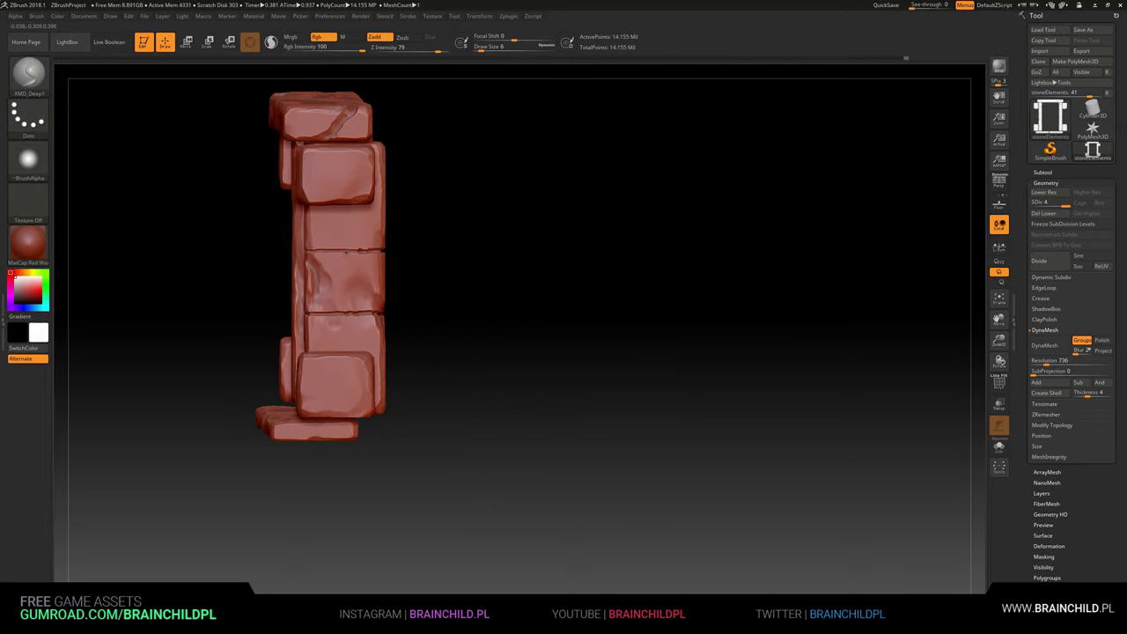
Step: Select the XMD_Deep1 crack brush from the brush library
{"action": "key", "text": "b"}
{"action": "key", "text": "m"}
{"action": "key", "text": "v"}
{"action": "key", "text": "b"}
{"action": "key", "text": "x"}
{"action": "key", "text": "d"}
Step: Carve seam cracks that divide the lintel and pillars into separate blocks
{"action": "left_click_drag", "start_coordinate": [352, 264], "coordinate": [370, 257]}
{"action": "mouse_move", "coordinate": [275, 291]}
{"action": "left_mouse_down"}
{"action": "mouse_move", "coordinate": [432, 244]}
{"action": "mouse_move", "coordinate": [390, 113]}
{"action": "mouse_move", "coordinate": [532, 180]}
{"action": "mouse_move", "coordinate": [513, 244]}
{"action": "mouse_move", "coordinate": [468, 221]}
{"action": "left_mouse_up"}
{"action": "key", "text": "f"}
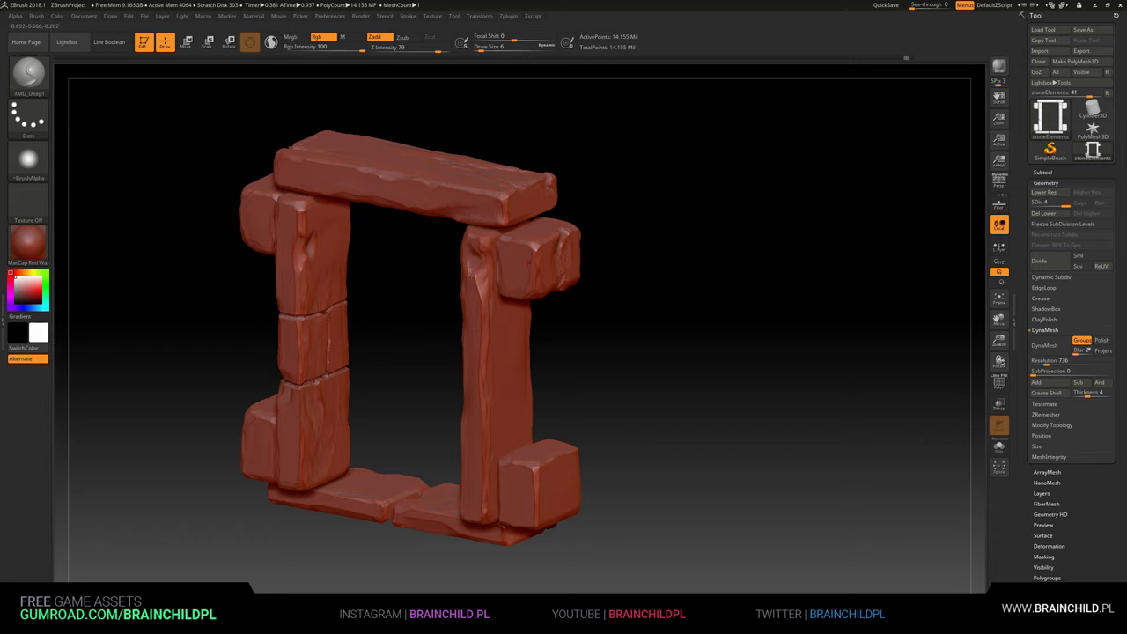
{"action": "left_click_drag", "start_coordinate": [793, 176], "coordinate": [640, 168]}
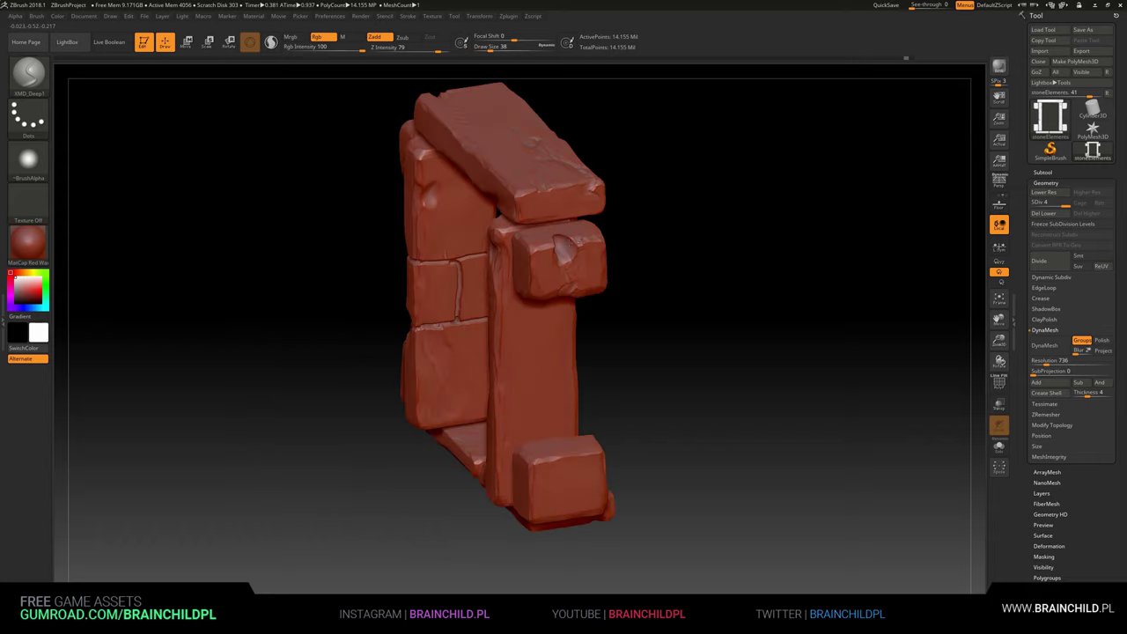
{"action": "left_click_drag", "start_coordinate": [395, 210], "coordinate": [405, 155]}
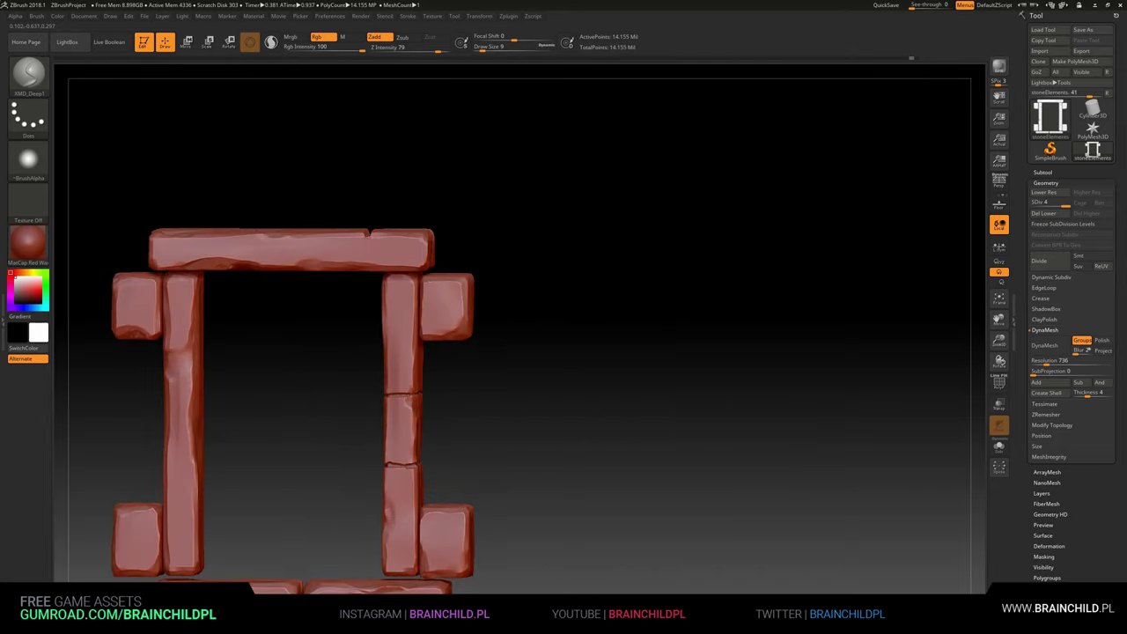
{"action": "mouse_move", "coordinate": [420, 207]}
{"action": "left_mouse_down"}
{"action": "mouse_move", "coordinate": [387, 275]}
{"action": "mouse_move", "coordinate": [491, 171]}
{"action": "mouse_move", "coordinate": [440, 182]}
{"action": "mouse_move", "coordinate": [395, 150]}
{"action": "mouse_move", "coordinate": [555, 170]}
{"action": "left_mouse_up"}
{"action": "left_click_drag", "start_coordinate": [449, 238], "coordinate": [448, 231]}
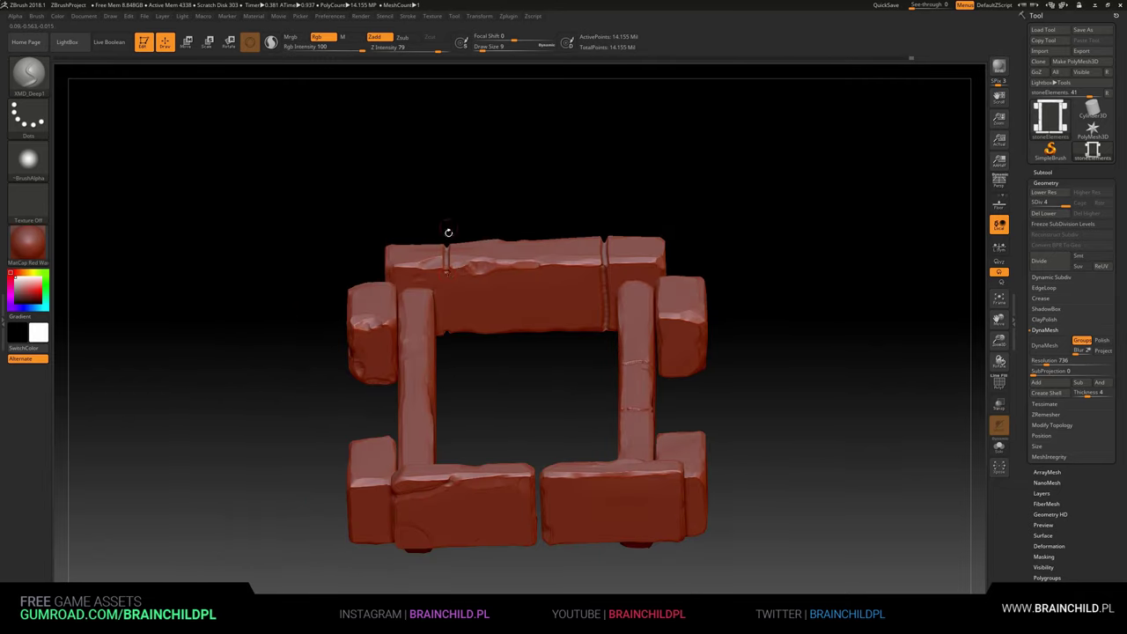
{"action": "left_click_drag", "start_coordinate": [449, 333], "coordinate": [451, 255], "text": "shift"}
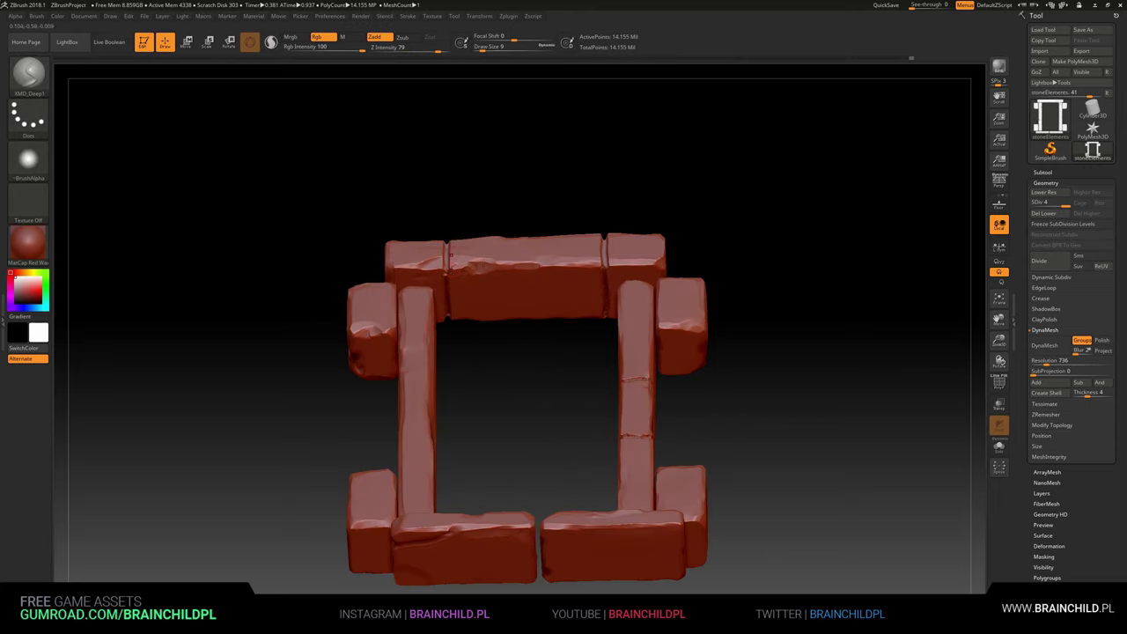
{"action": "mouse_move", "coordinate": [564, 246]}
{"action": "left_mouse_down"}
{"action": "mouse_move", "coordinate": [569, 238]}
{"action": "mouse_move", "coordinate": [520, 211]}
{"action": "left_mouse_up"}
Step: Use DamStandard to carve grooves along the lintel's block joints
{"action": "left_click", "coordinate": [42, 94]}
{"action": "key", "text": "d"}
{"action": "key", "text": "s"}
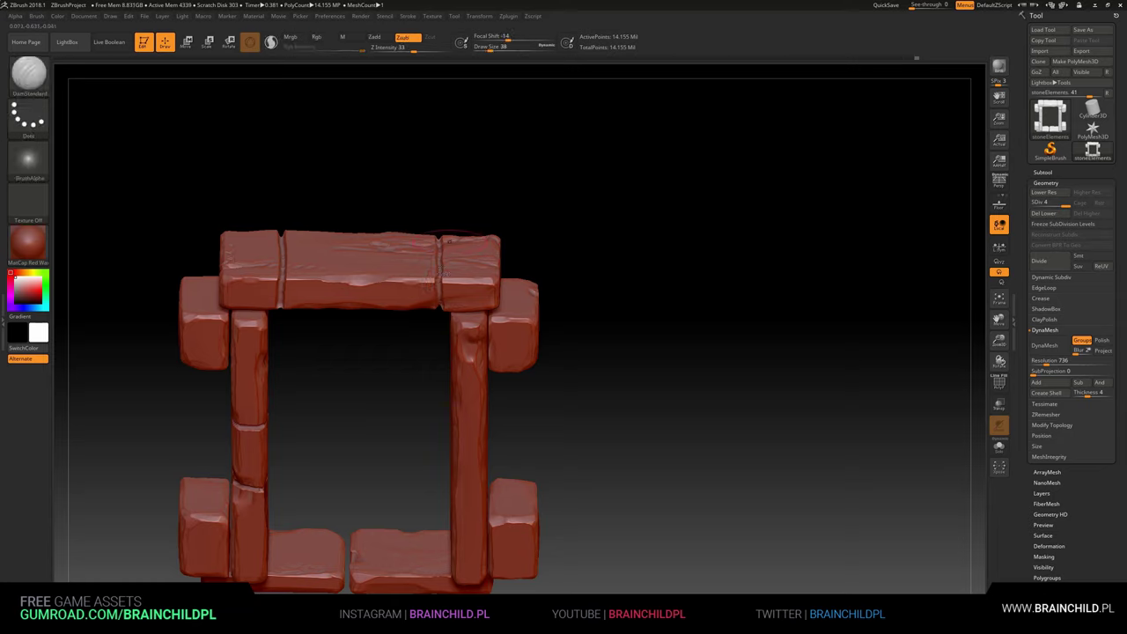
{"action": "key", "text": "ctrl"}
{"action": "mouse_move", "coordinate": [451, 220]}
{"action": "left_mouse_down"}
{"action": "mouse_move", "coordinate": [458, 196]}
{"action": "mouse_move", "coordinate": [440, 228]}
{"action": "mouse_move", "coordinate": [461, 191]}
{"action": "left_mouse_up"}
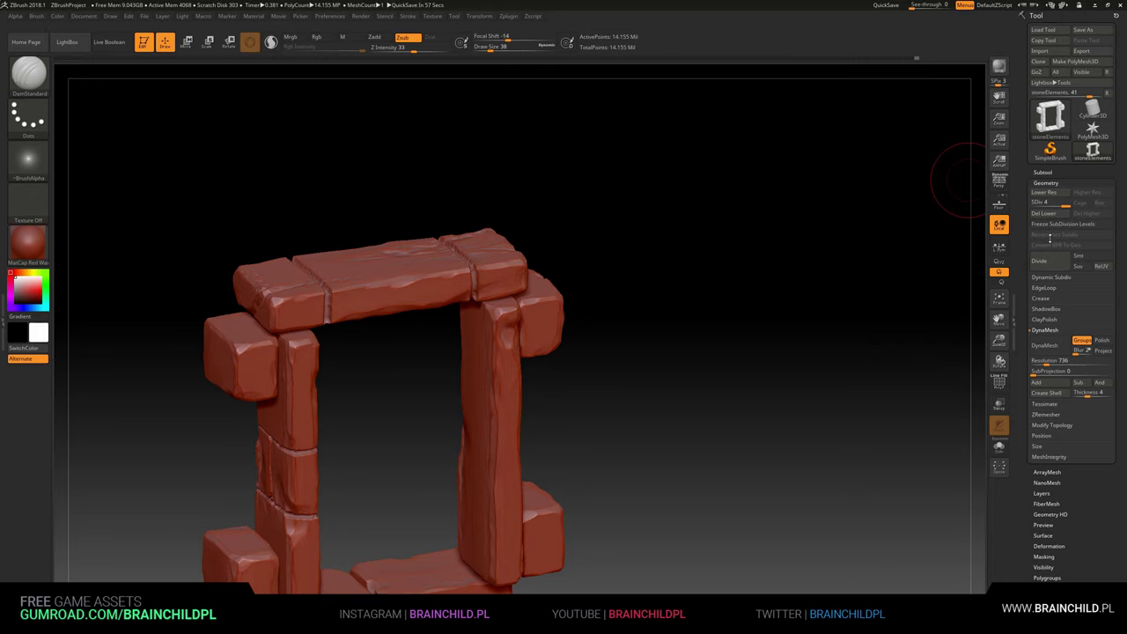
{"action": "left_click_drag", "start_coordinate": [960, 181], "coordinate": [672, 171]}
Step: Load ClayBuildup with a FreeHand stroke, Z Intensity 20 and draw size 14
{"action": "key", "text": "b"}
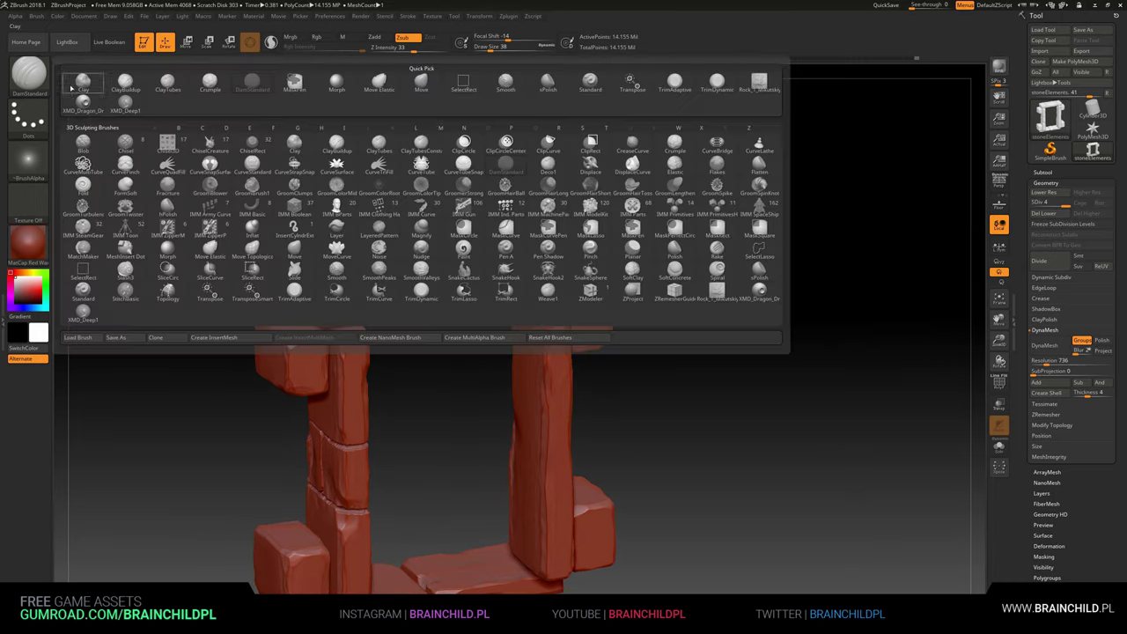
{"action": "key", "text": "ctrl"}
{"action": "mouse_move", "coordinate": [335, 150]}
{"action": "left_mouse_down"}
{"action": "mouse_move", "coordinate": [355, 180]}
{"action": "mouse_move", "coordinate": [465, 188]}
{"action": "left_mouse_up"}
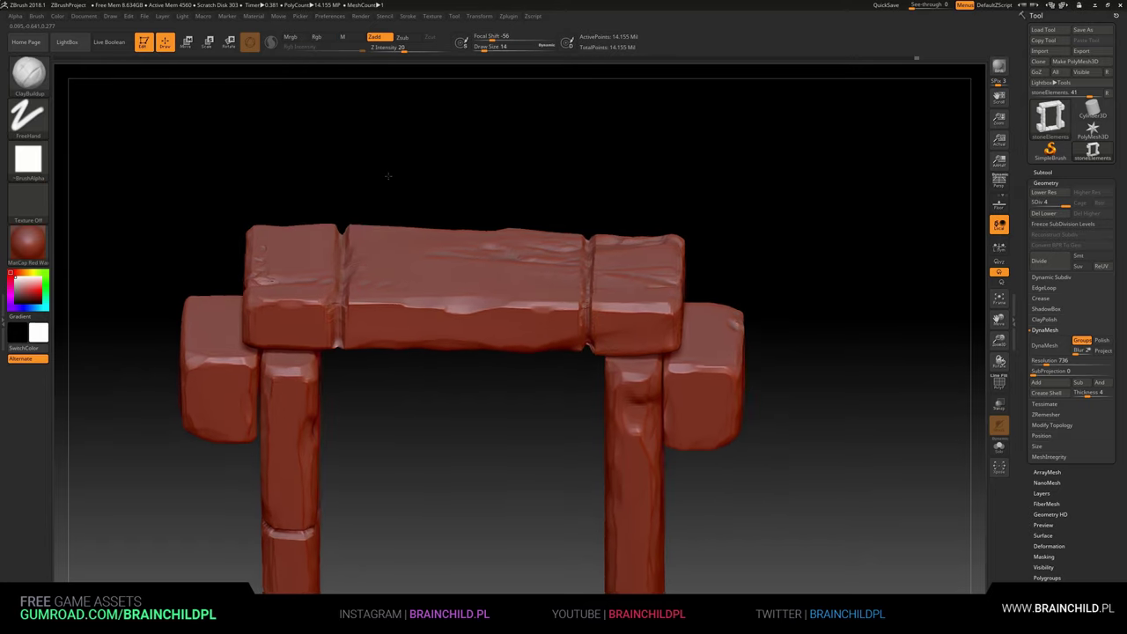
{"action": "mouse_move", "coordinate": [385, 171]}
{"action": "left_mouse_down"}
{"action": "mouse_move", "coordinate": [389, 180]}
{"action": "mouse_move", "coordinate": [394, 164]}
{"action": "mouse_move", "coordinate": [365, 215]}
{"action": "left_mouse_up"}
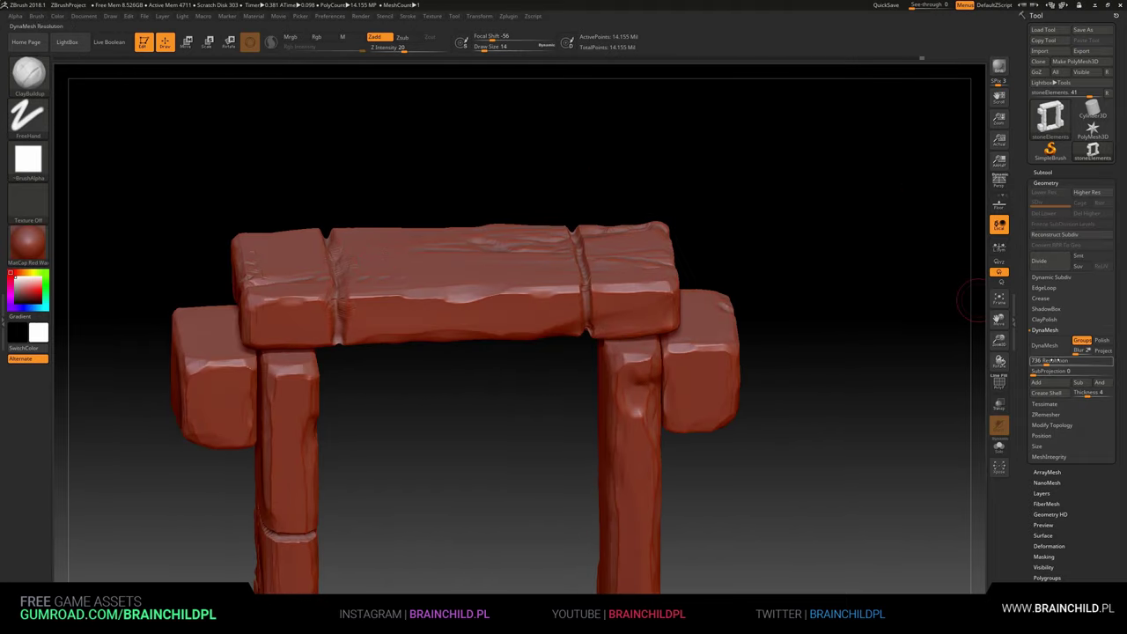
Step: DynaMesh the frame at resolution 1112, down to about 500 thousand points
{"action": "left_click_drag", "start_coordinate": [378, 185], "coordinate": [372, 186]}
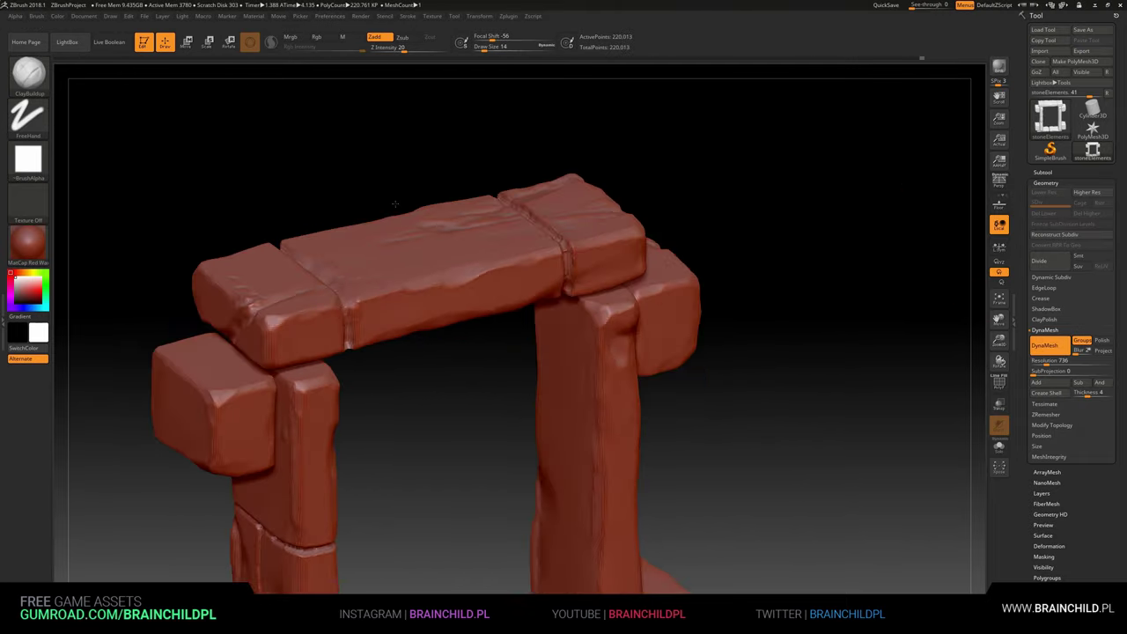
{"action": "left_click_drag", "start_coordinate": [1053, 360], "coordinate": [1070, 360]}
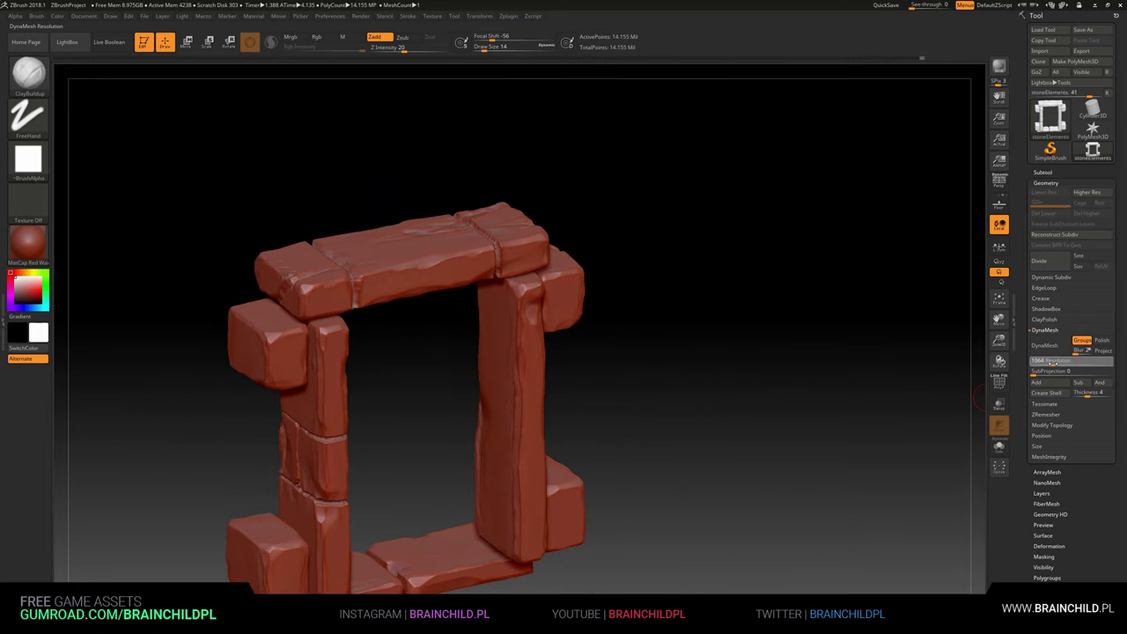
{"action": "left_click_drag", "start_coordinate": [722, 378], "coordinate": [707, 361], "text": "ctrl"}
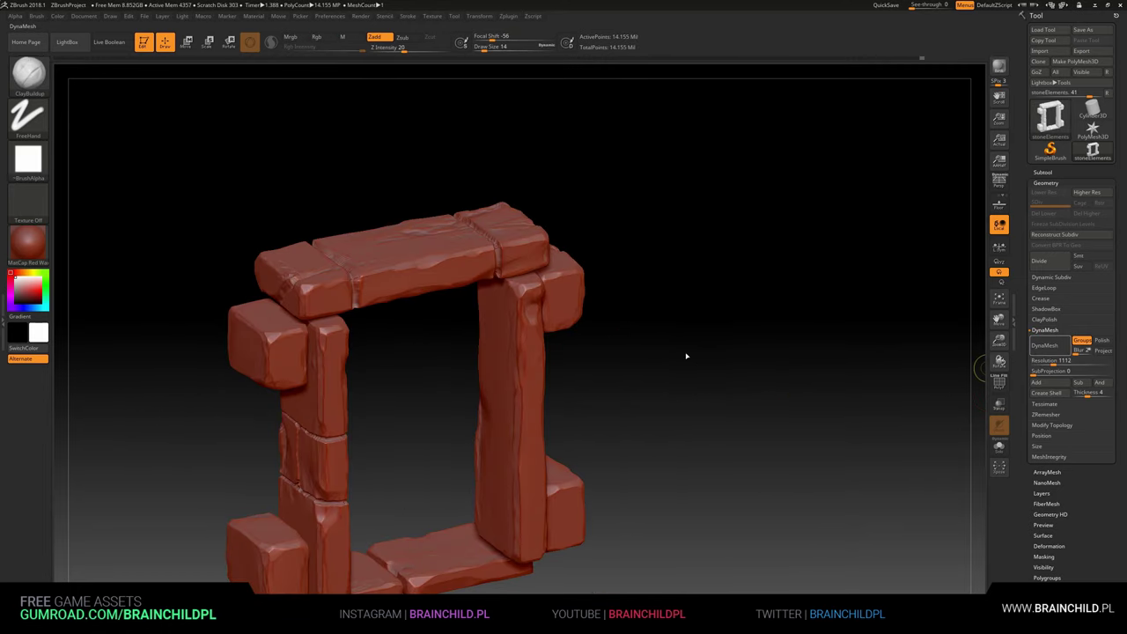
{"action": "mouse_move", "coordinate": [417, 352]}
{"action": "left_mouse_down", "text": "ctrl"}
{"action": "mouse_move", "coordinate": [418, 313]}
{"action": "mouse_move", "coordinate": [460, 432]}
{"action": "mouse_move", "coordinate": [443, 184]}
{"action": "left_mouse_up", "text": "ctrl"}
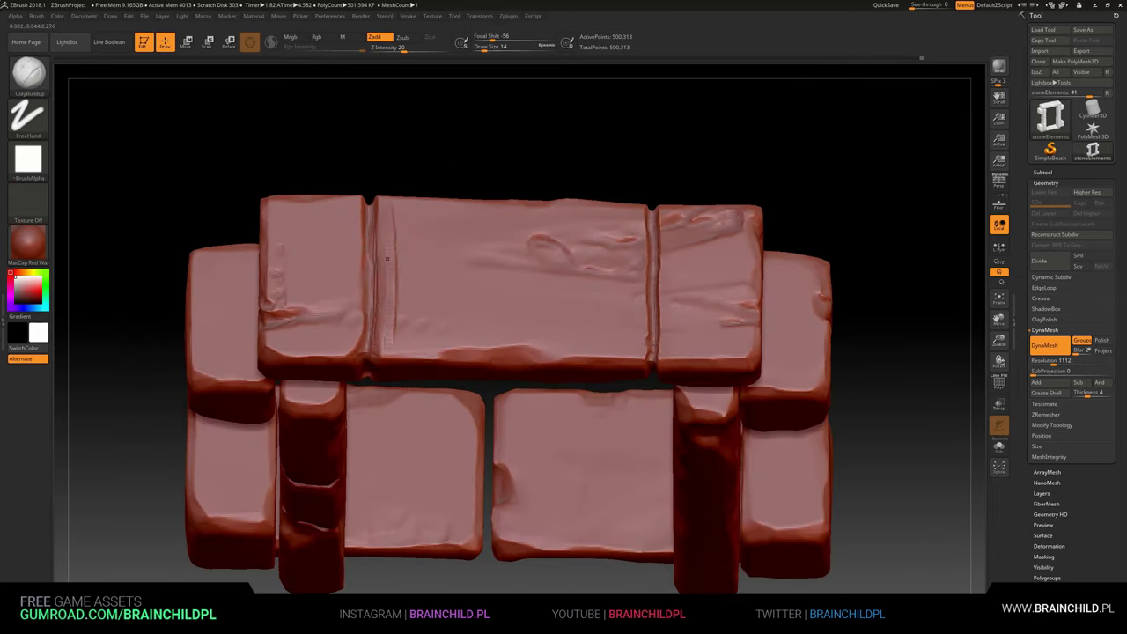
Step: Add ClayBuildup scratch strokes to the top lintel, then smooth them
{"action": "mouse_move", "coordinate": [636, 202]}
{"action": "left_mouse_down"}
{"action": "mouse_move", "coordinate": [630, 291]}
{"action": "mouse_move", "coordinate": [606, 356]}
{"action": "left_mouse_up"}
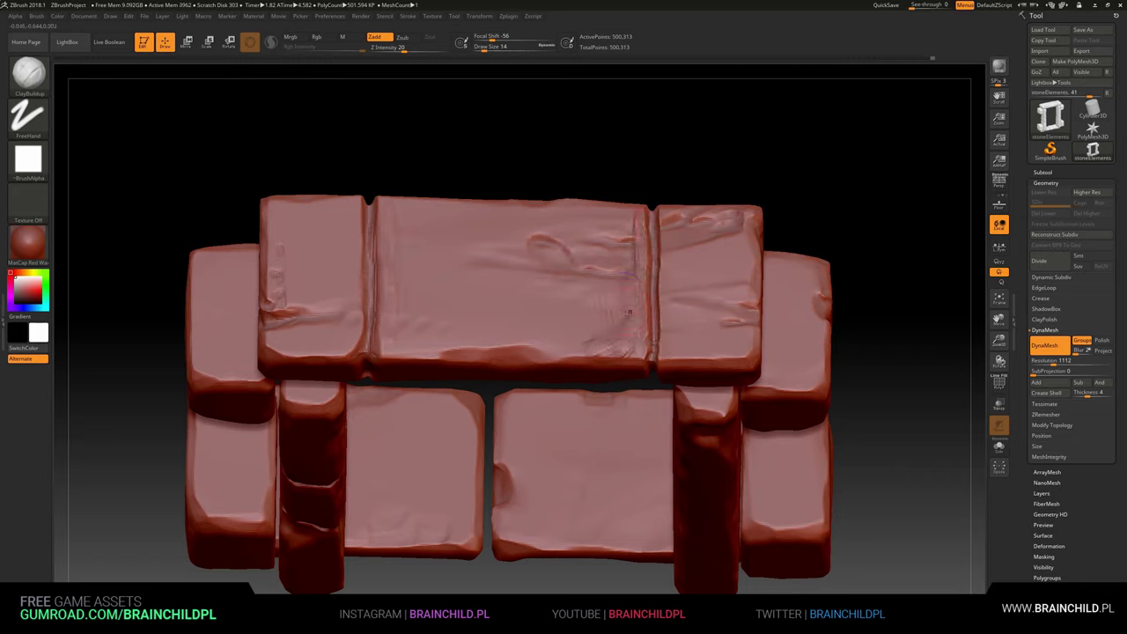
{"action": "left_click_drag", "start_coordinate": [636, 227], "coordinate": [632, 268], "text": "shift"}
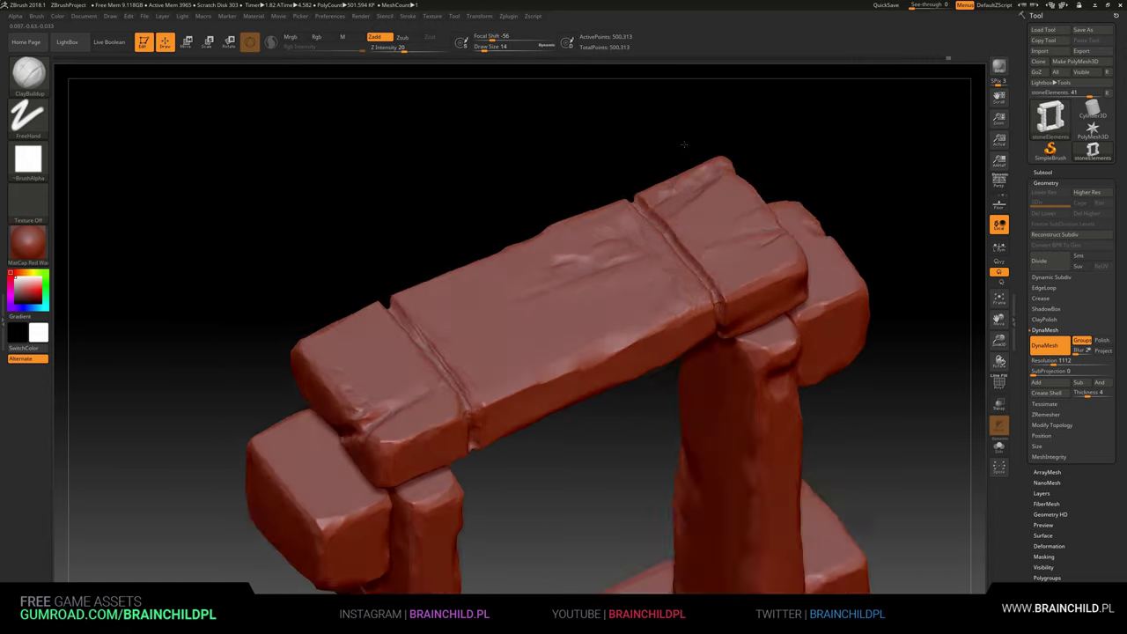
{"action": "mouse_move", "coordinate": [572, 132]}
{"action": "left_mouse_down"}
{"action": "mouse_move", "coordinate": [622, 237]}
{"action": "mouse_move", "coordinate": [680, 308]}
{"action": "left_mouse_up"}
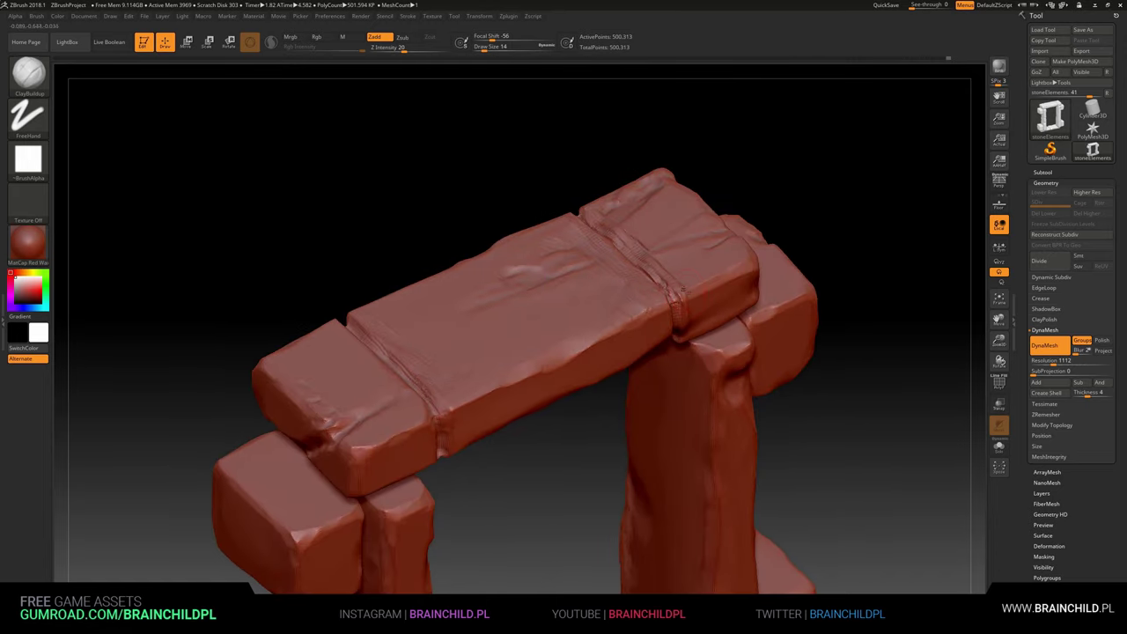
{"action": "left_click_drag", "start_coordinate": [657, 262], "coordinate": [672, 221]}
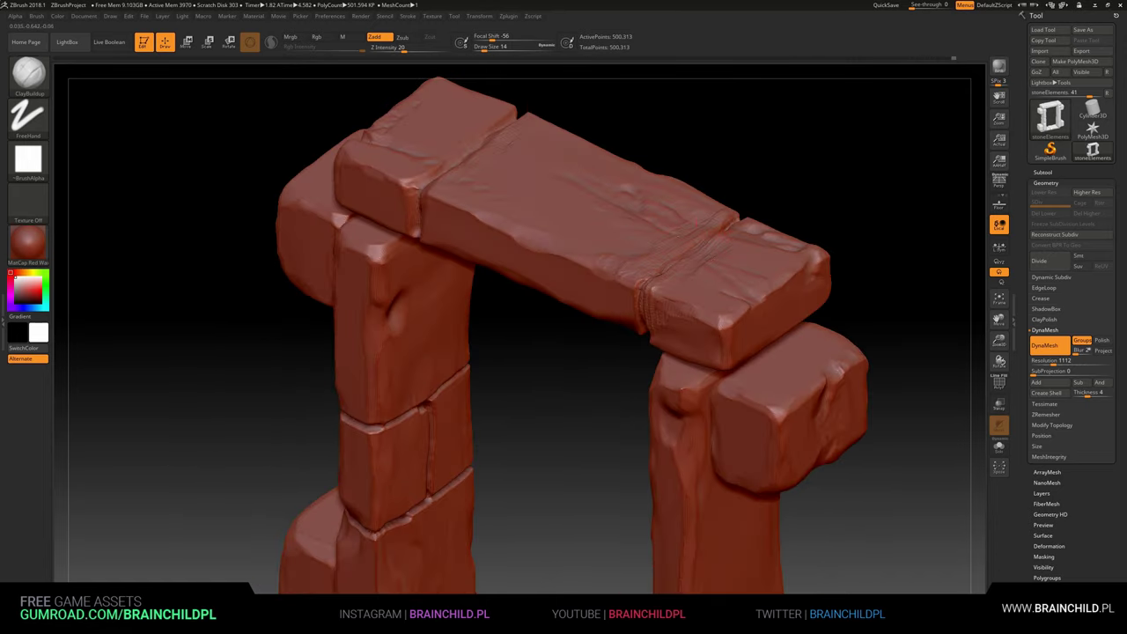
{"action": "mouse_move", "coordinate": [758, 190]}
{"action": "left_mouse_down", "text": "shift"}
{"action": "mouse_move", "coordinate": [775, 197]}
{"action": "mouse_move", "coordinate": [711, 315]}
{"action": "left_mouse_up", "text": "shift"}
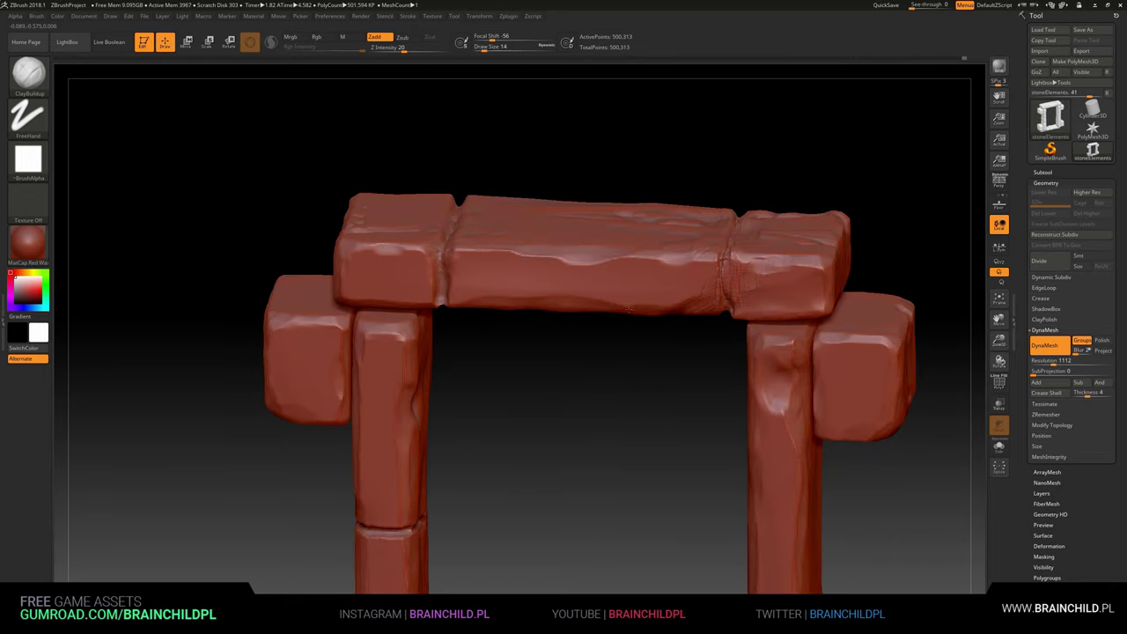
{"action": "left_click_drag", "start_coordinate": [628, 307], "coordinate": [460, 224]}
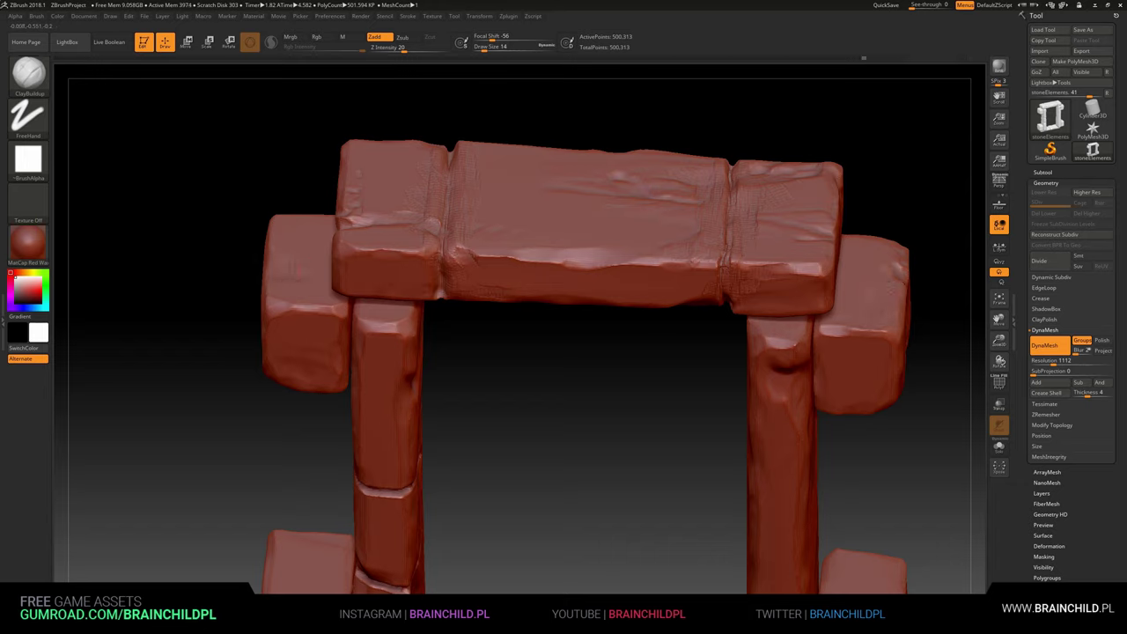
{"action": "key", "text": "shift"}
Step: From a top-down view, smooth the rough middle of the top lintel slab
{"action": "key", "text": "f"}
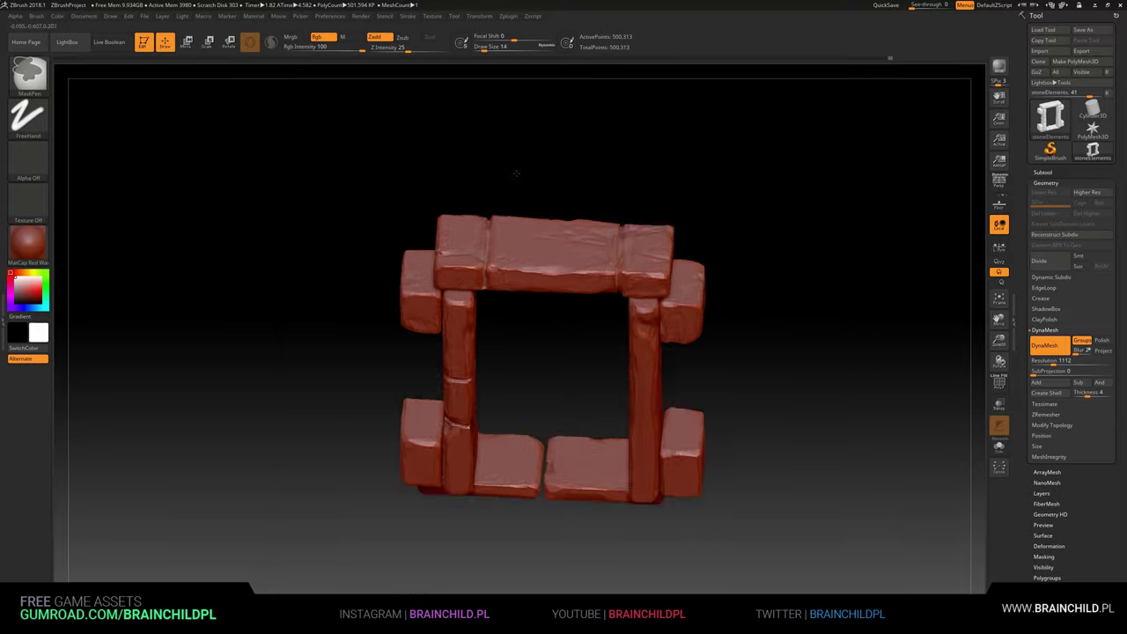
{"action": "mouse_move", "coordinate": [516, 171]}
{"action": "left_mouse_down"}
{"action": "mouse_move", "coordinate": [565, 278]}
{"action": "mouse_move", "coordinate": [503, 287]}
{"action": "left_mouse_up"}
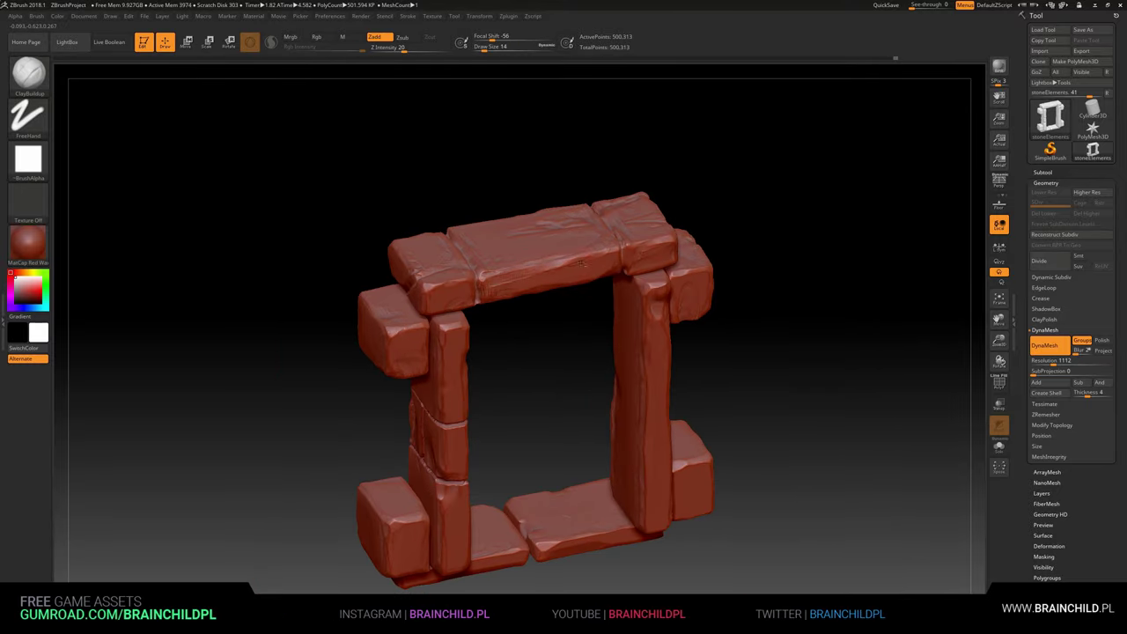
{"action": "left_click_drag", "start_coordinate": [503, 315], "coordinate": [497, 339], "text": "shift"}
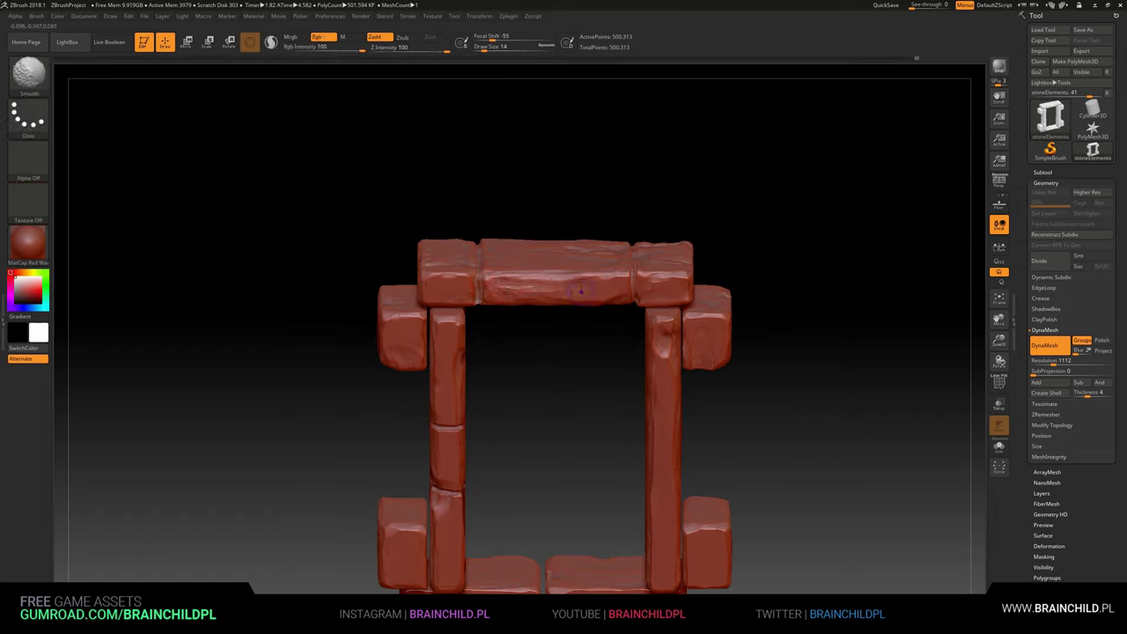
{"action": "mouse_move", "coordinate": [511, 207]}
{"action": "left_mouse_down"}
{"action": "mouse_move", "coordinate": [540, 211]}
{"action": "mouse_move", "coordinate": [530, 243]}
{"action": "mouse_move", "coordinate": [523, 219]}
{"action": "mouse_move", "coordinate": [736, 316]}
{"action": "mouse_move", "coordinate": [586, 291]}
{"action": "left_mouse_up"}
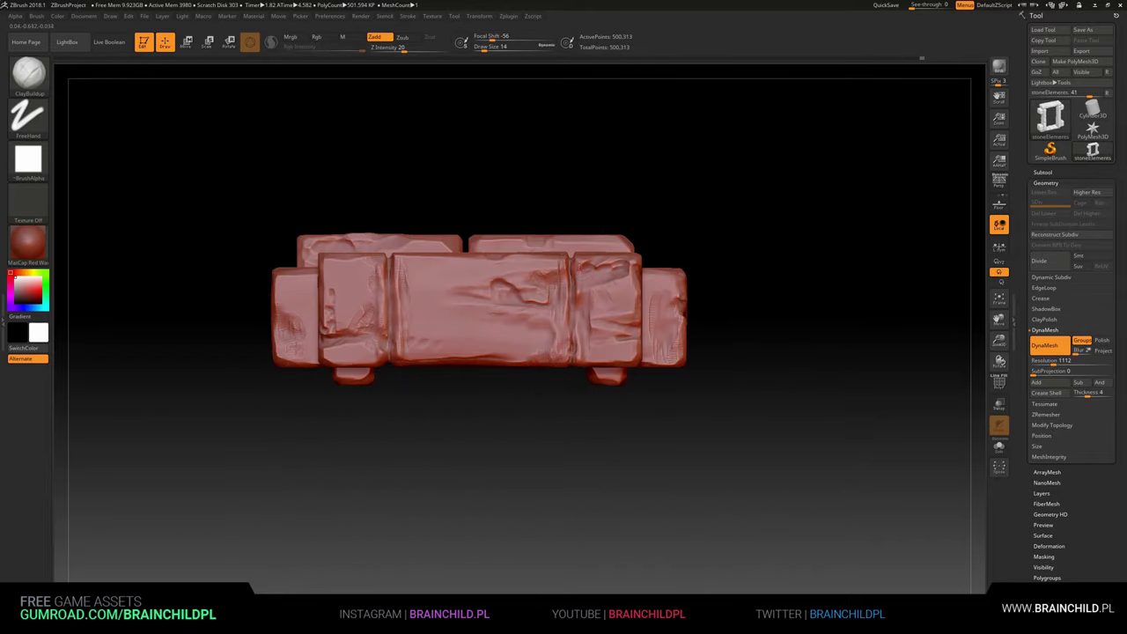
{"action": "key", "text": "shift"}
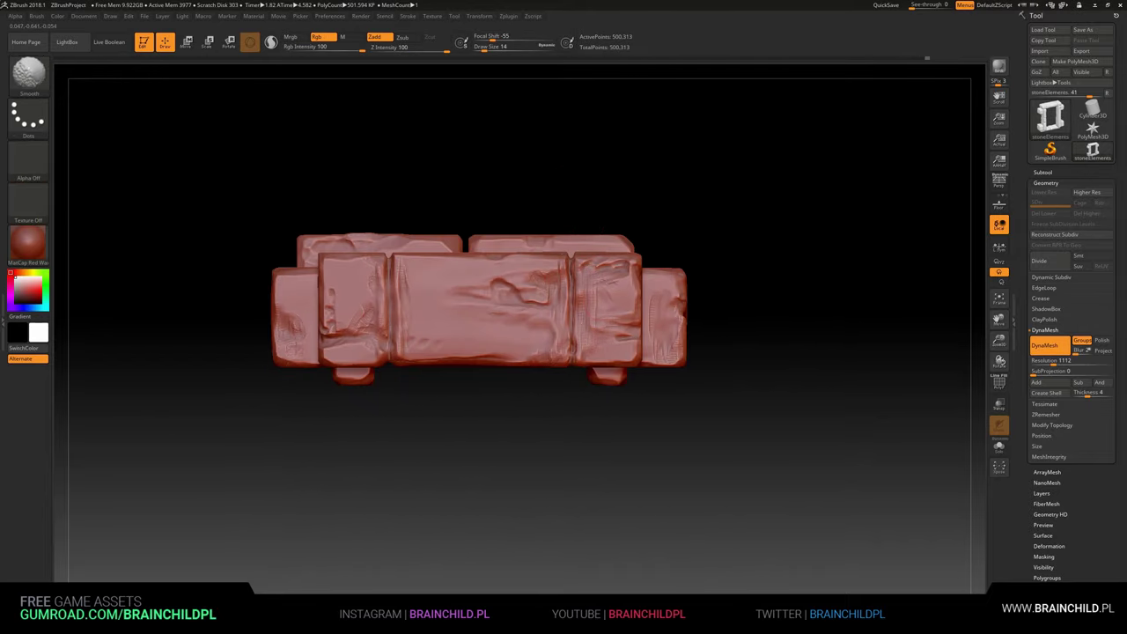
{"action": "mouse_move", "coordinate": [525, 301]}
{"action": "left_mouse_down", "text": "shift"}
{"action": "mouse_move", "coordinate": [532, 283]}
{"action": "mouse_move", "coordinate": [409, 284]}
{"action": "mouse_move", "coordinate": [411, 294]}
{"action": "left_mouse_up", "text": "shift"}
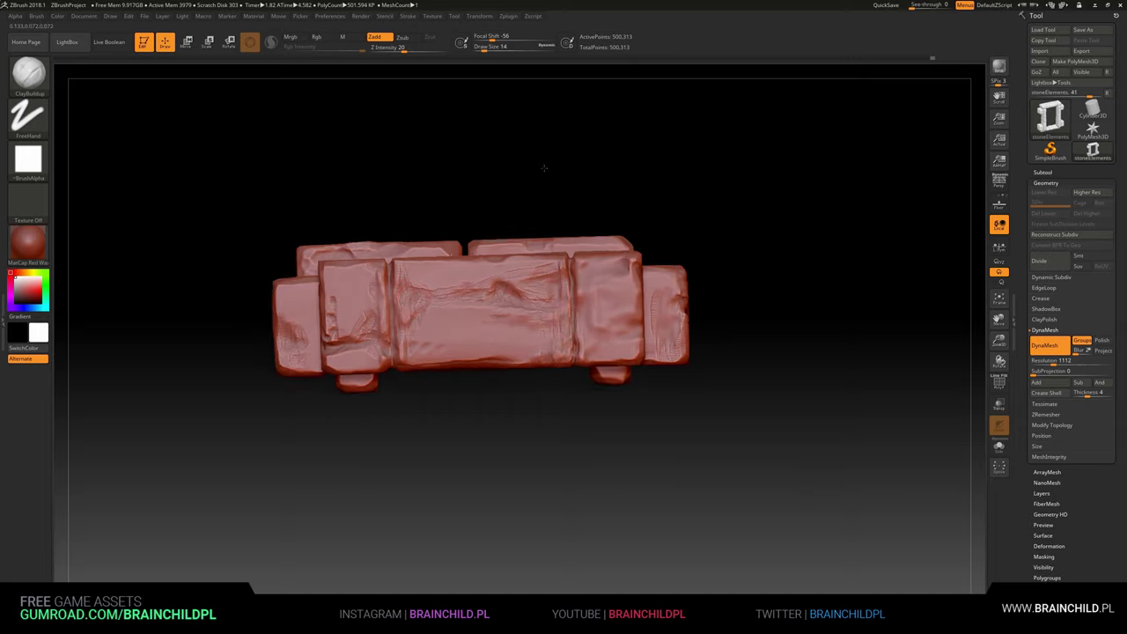
Step: Carve cracks into the top slab and a chisel mark into the left pillar
{"action": "left_click_drag", "start_coordinate": [543, 171], "coordinate": [476, 114]}
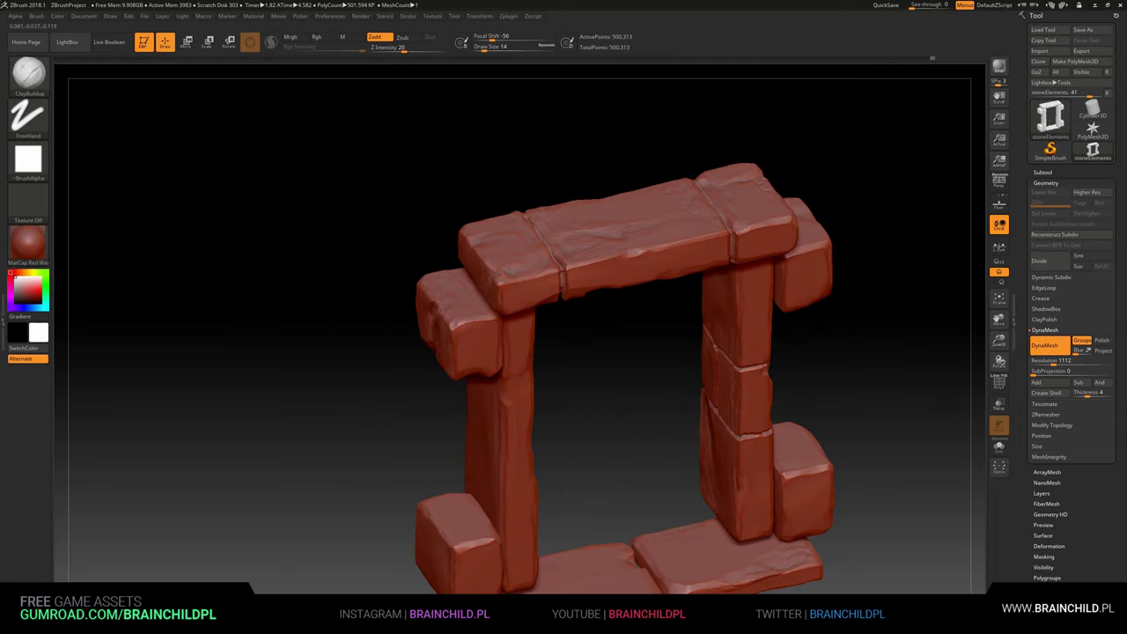
{"action": "left_click_drag", "start_coordinate": [624, 328], "coordinate": [625, 327], "text": "shift"}
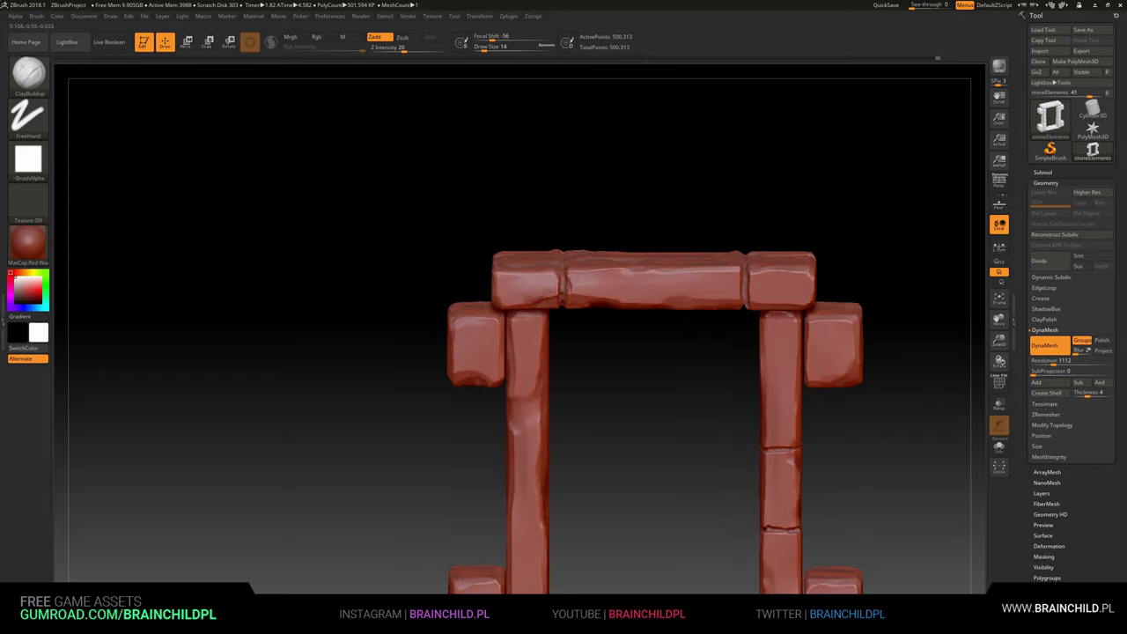
{"action": "mouse_move", "coordinate": [597, 284]}
{"action": "left_mouse_down"}
{"action": "mouse_move", "coordinate": [663, 302]}
{"action": "mouse_move", "coordinate": [752, 296]}
{"action": "mouse_move", "coordinate": [766, 384]}
{"action": "left_mouse_up"}
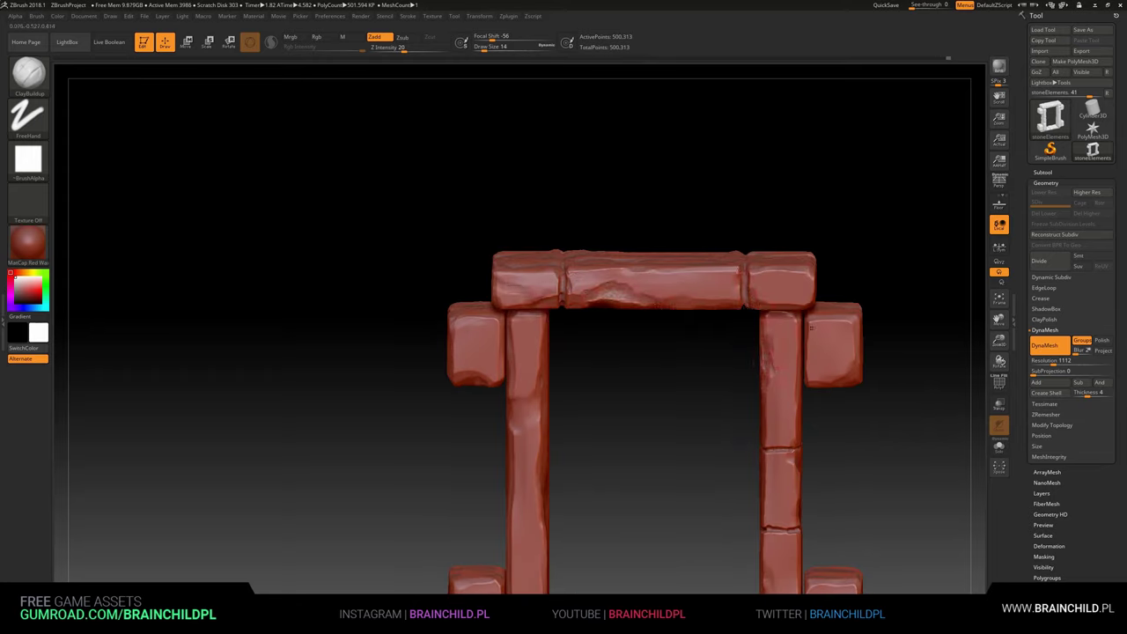
{"action": "left_click_drag", "start_coordinate": [537, 351], "coordinate": [524, 414]}
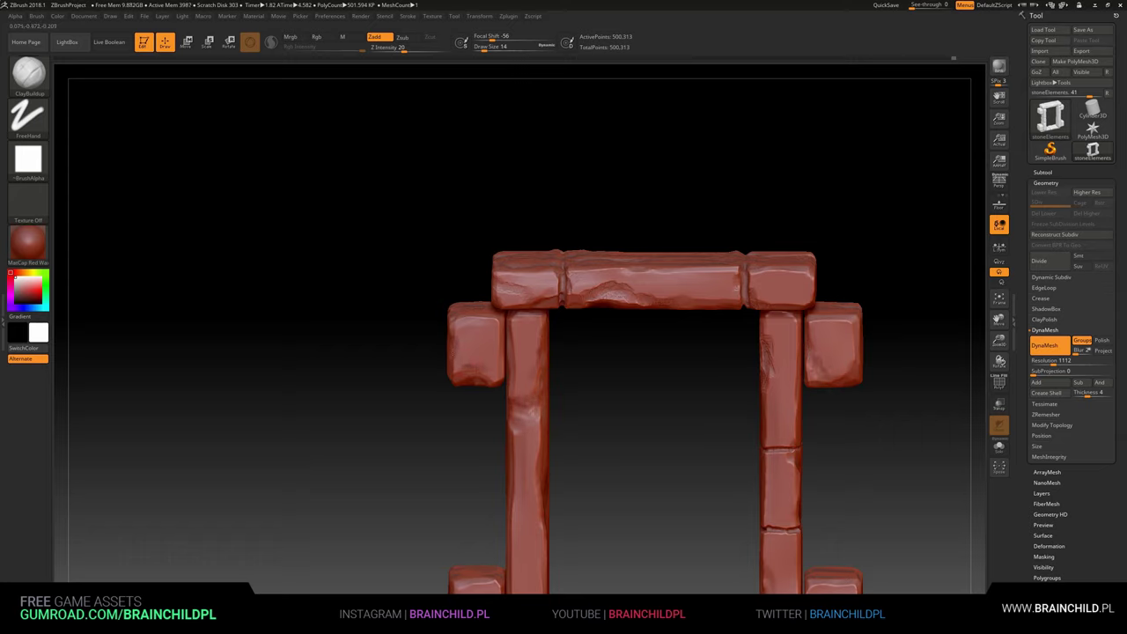
Step: Inspect the carved doorway from several angles, then bring up the brush library
{"action": "left_click_drag", "start_coordinate": [500, 328], "coordinate": [599, 379]}
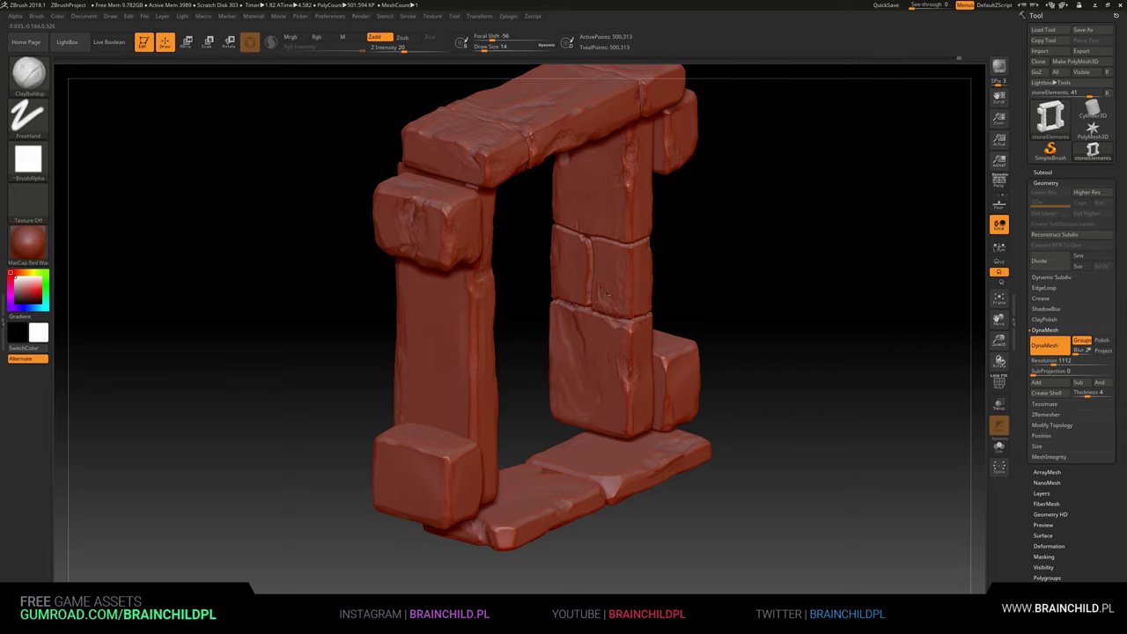
{"action": "mouse_move", "coordinate": [598, 229]}
{"action": "left_mouse_down"}
{"action": "mouse_move", "coordinate": [621, 221]}
{"action": "mouse_move", "coordinate": [608, 328]}
{"action": "left_mouse_up"}
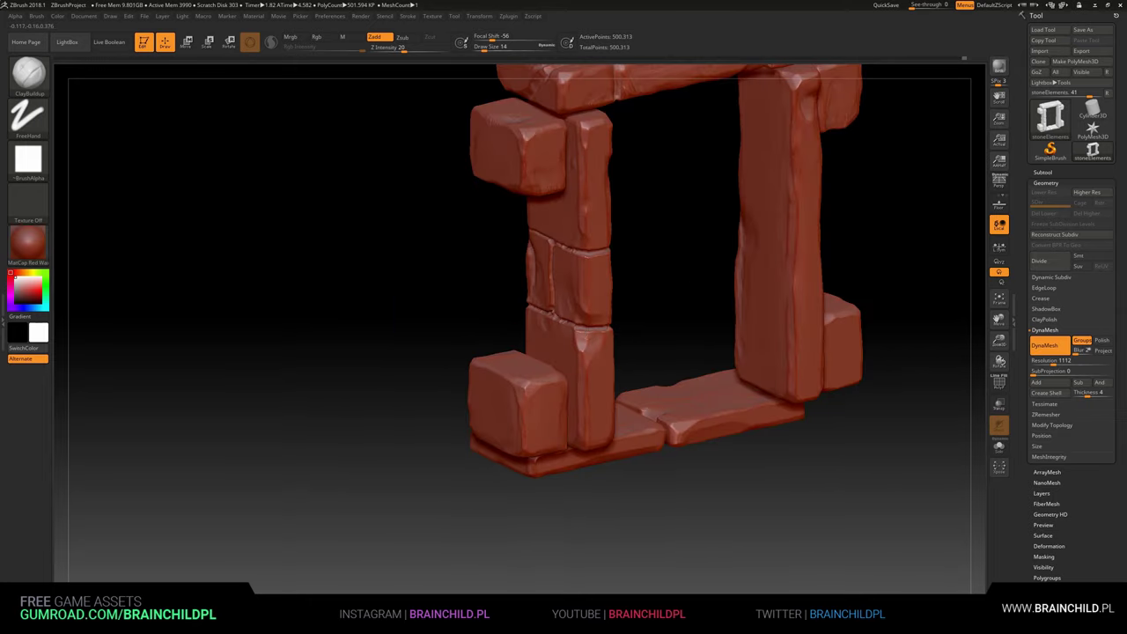
{"action": "mouse_move", "coordinate": [705, 334]}
{"action": "left_mouse_down"}
{"action": "mouse_move", "coordinate": [637, 267]}
{"action": "mouse_move", "coordinate": [517, 282]}
{"action": "mouse_move", "coordinate": [528, 284]}
{"action": "left_mouse_up"}
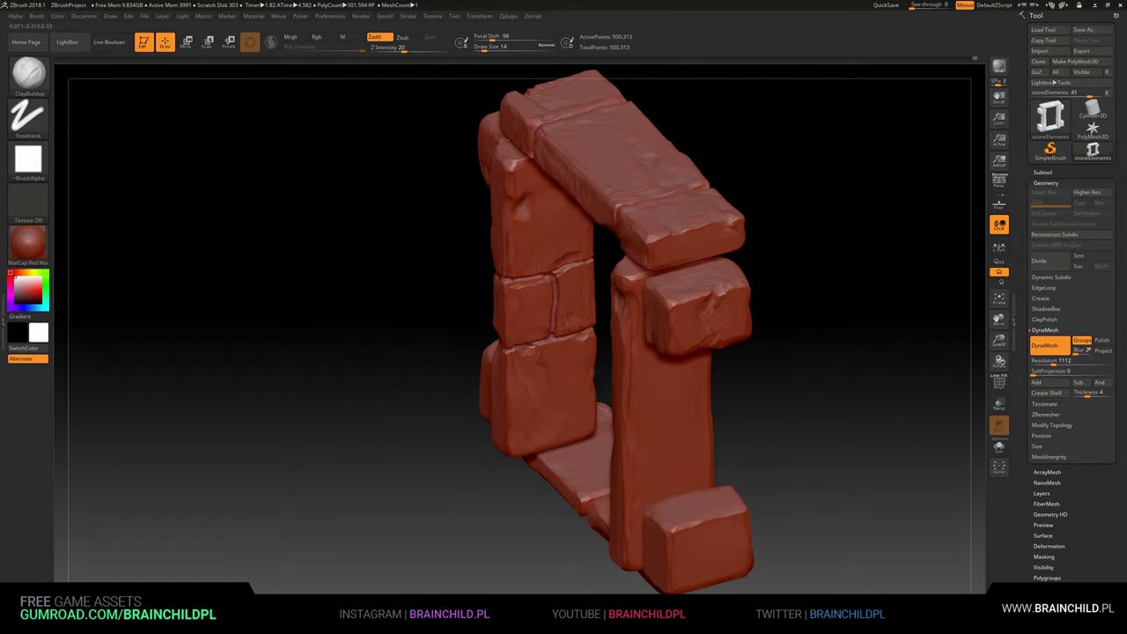
{"action": "mouse_move", "coordinate": [594, 252]}
{"action": "left_mouse_down"}
{"action": "mouse_move", "coordinate": [512, 205]}
{"action": "mouse_move", "coordinate": [586, 246]}
{"action": "mouse_move", "coordinate": [616, 282]}
{"action": "mouse_move", "coordinate": [528, 264]}
{"action": "left_mouse_up"}
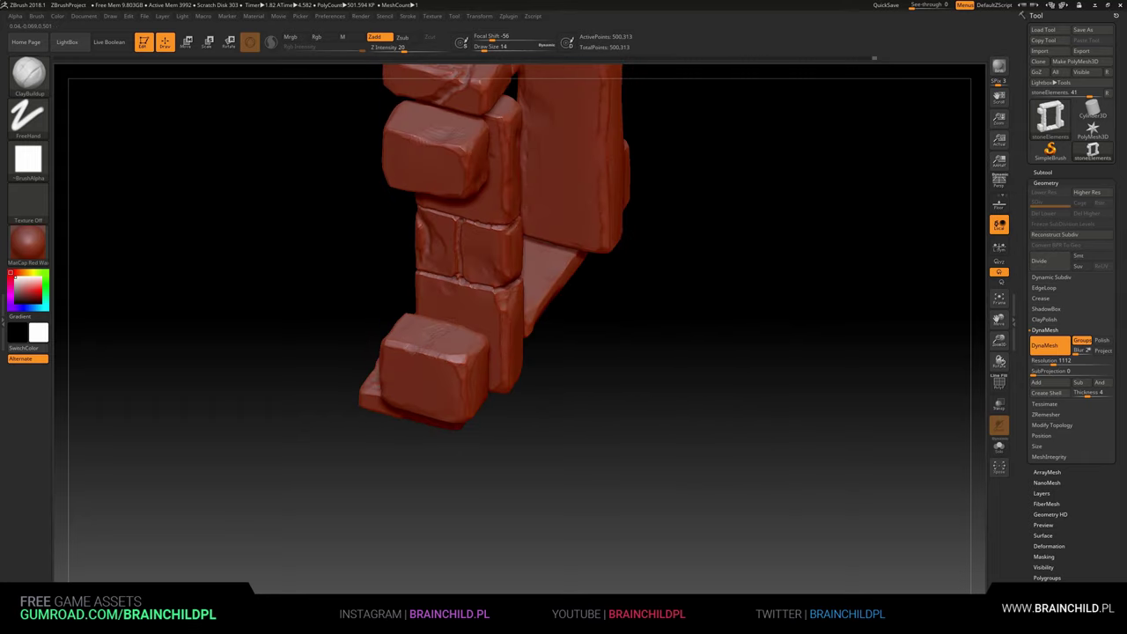
{"action": "left_click_drag", "start_coordinate": [381, 307], "coordinate": [423, 308]}
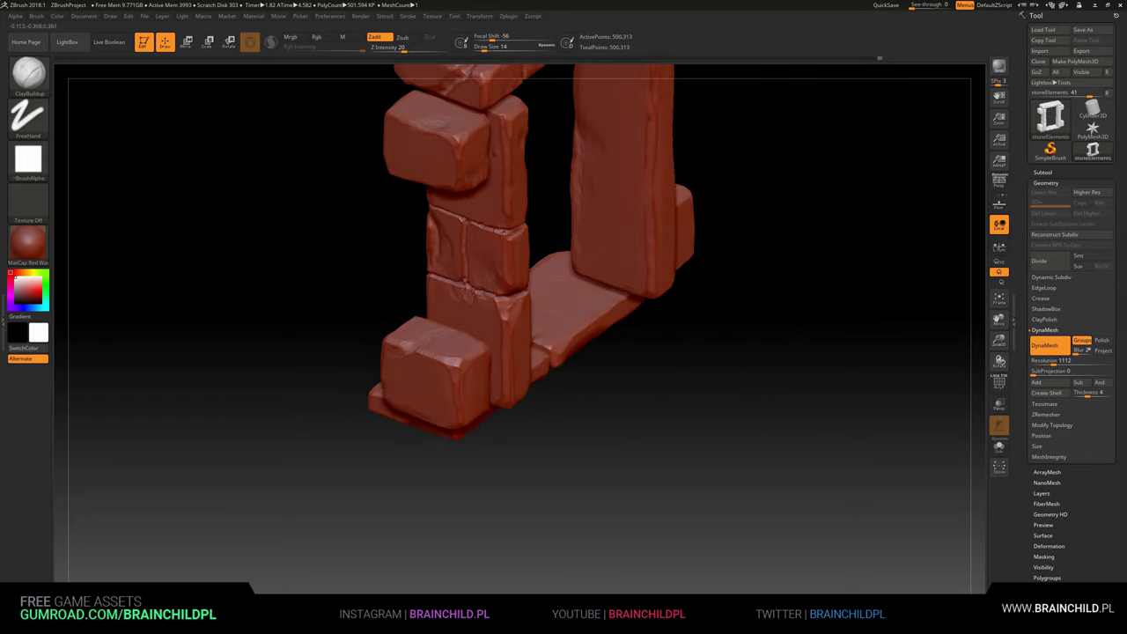
{"action": "mouse_move", "coordinate": [704, 264]}
{"action": "left_mouse_down"}
{"action": "mouse_move", "coordinate": [800, 254]}
{"action": "mouse_move", "coordinate": [537, 282]}
{"action": "mouse_move", "coordinate": [752, 271]}
{"action": "mouse_move", "coordinate": [662, 266]}
{"action": "left_mouse_up"}
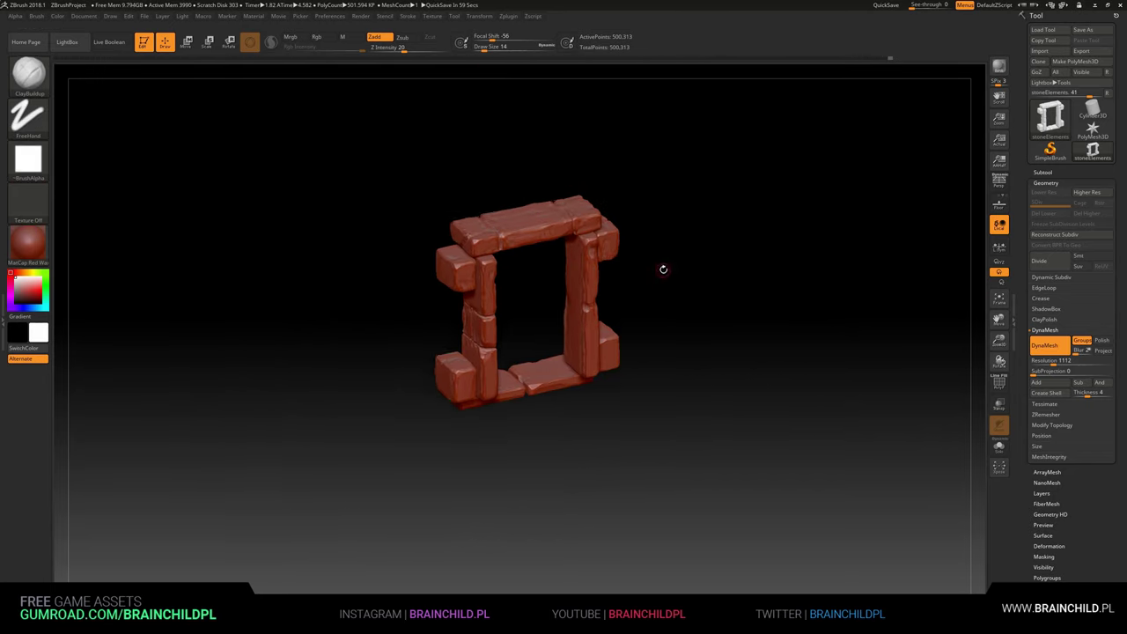
{"action": "key", "text": "f"}
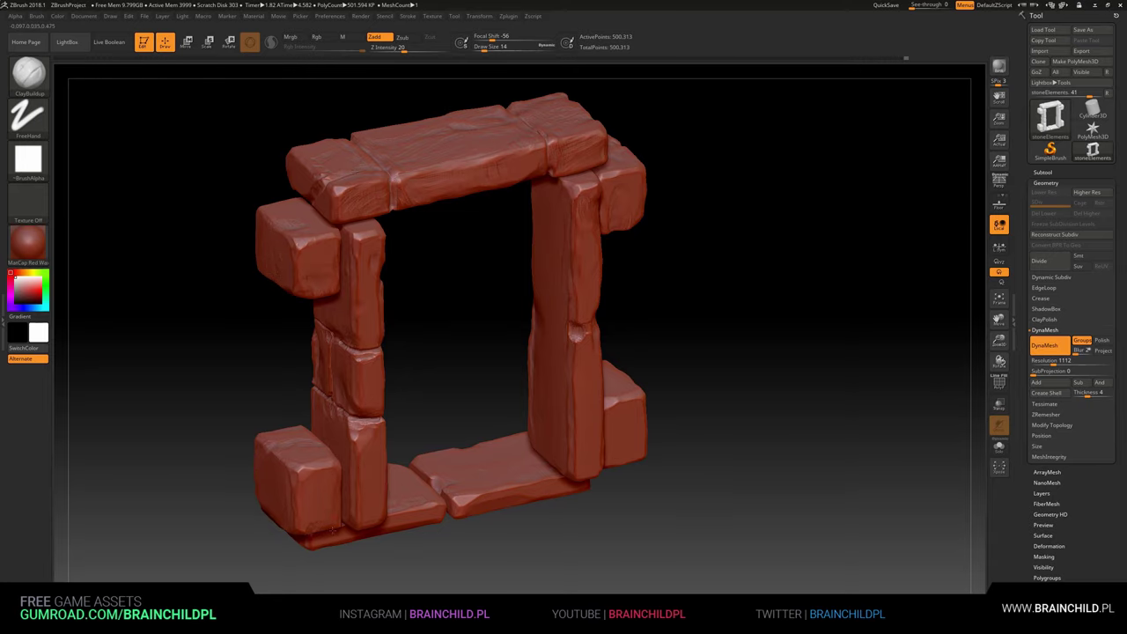
{"action": "mouse_move", "coordinate": [619, 330]}
{"action": "left_mouse_down"}
{"action": "mouse_move", "coordinate": [550, 317]}
{"action": "mouse_move", "coordinate": [617, 326]}
{"action": "mouse_move", "coordinate": [679, 211]}
{"action": "mouse_move", "coordinate": [667, 254]}
{"action": "left_mouse_up"}
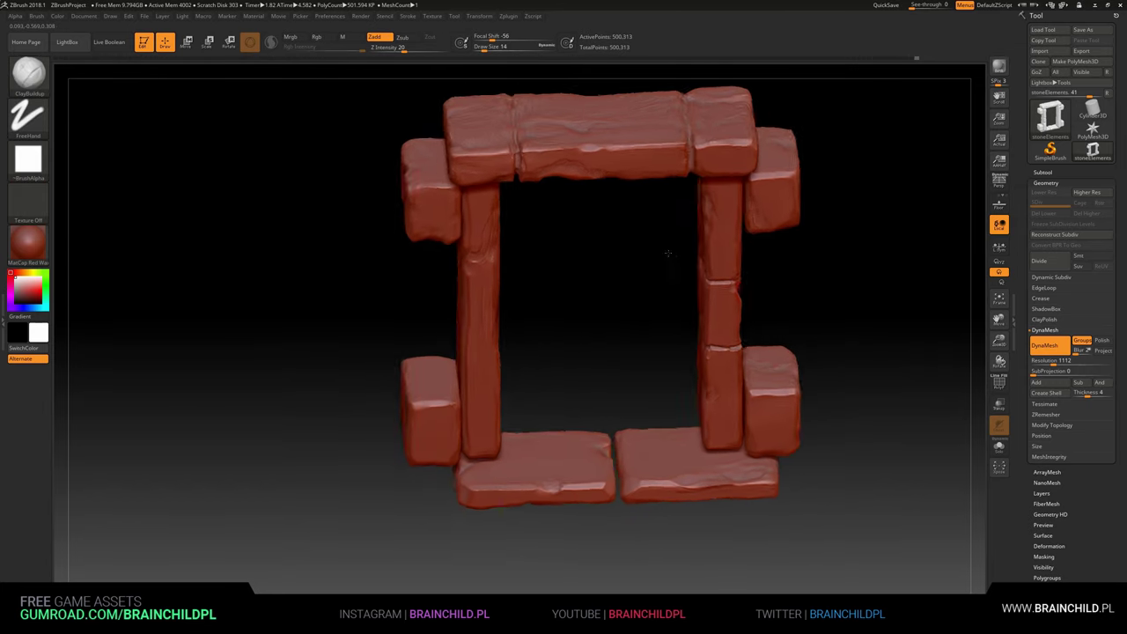
{"action": "key", "text": "b"}
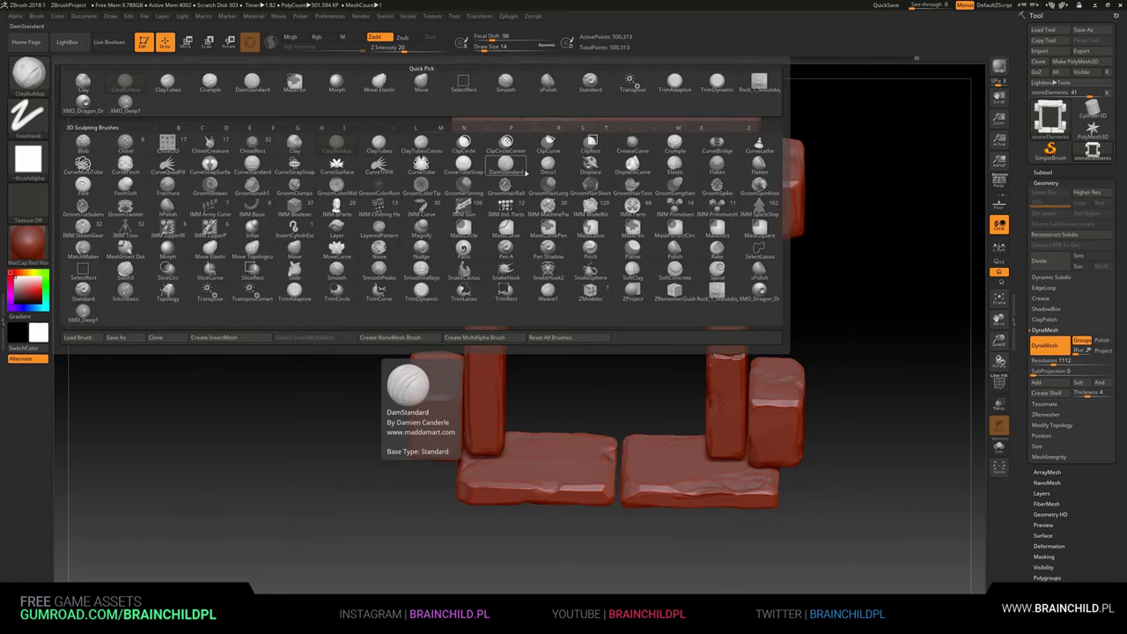
Step: Load DamStandard, look the doorway over, and reopen the brush library
{"action": "left_click", "coordinate": [525, 173]}
{"action": "left_click_drag", "start_coordinate": [583, 244], "coordinate": [584, 300], "text": "alt"}
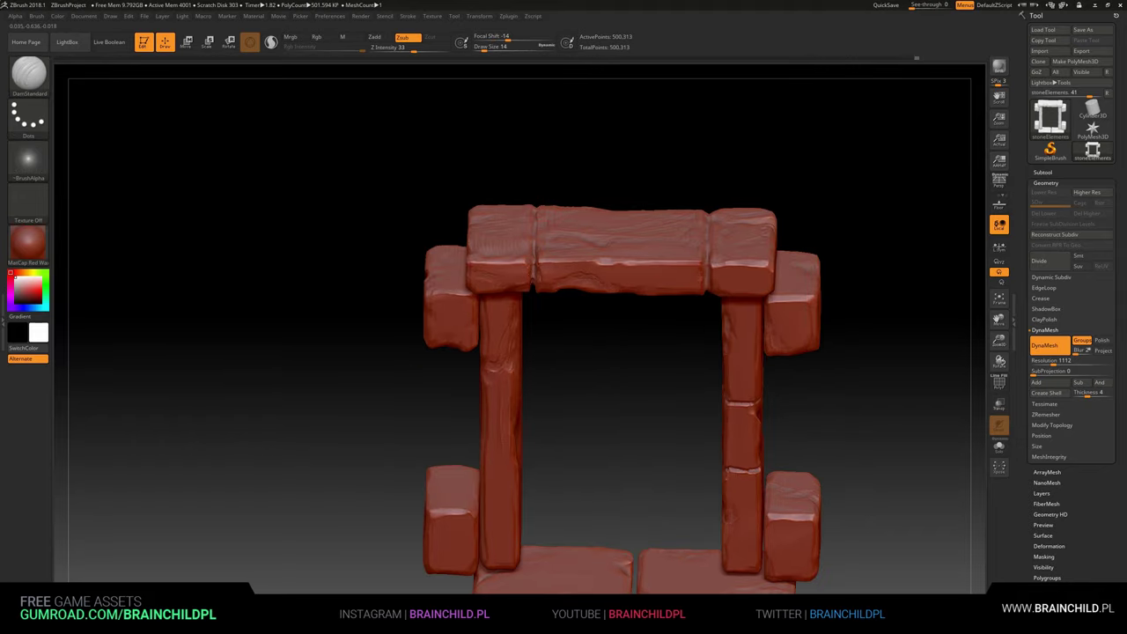
{"action": "left_click_drag", "start_coordinate": [264, 264], "coordinate": [712, 171]}
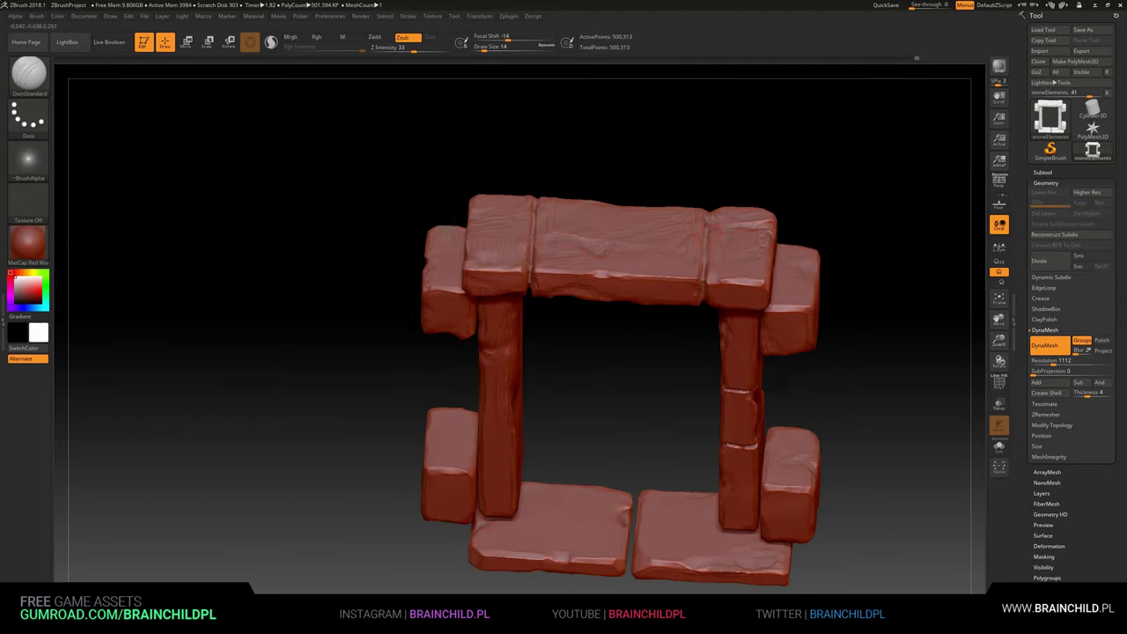
{"action": "mouse_move", "coordinate": [712, 289]}
{"action": "left_mouse_down"}
{"action": "mouse_move", "coordinate": [713, 319]}
{"action": "mouse_move", "coordinate": [765, 167]}
{"action": "mouse_move", "coordinate": [756, 110]}
{"action": "mouse_move", "coordinate": [756, 145]}
{"action": "left_mouse_up"}
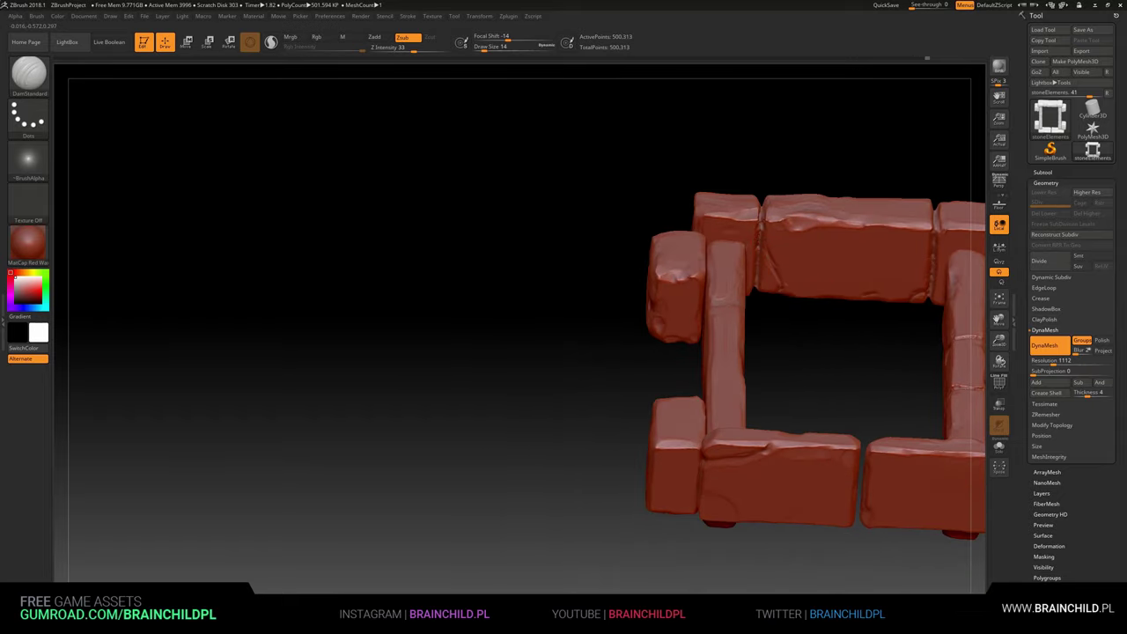
{"action": "mouse_move", "coordinate": [925, 310]}
{"action": "left_mouse_down"}
{"action": "mouse_move", "coordinate": [709, 290]}
{"action": "mouse_move", "coordinate": [763, 335]}
{"action": "mouse_move", "coordinate": [675, 301]}
{"action": "left_mouse_up"}
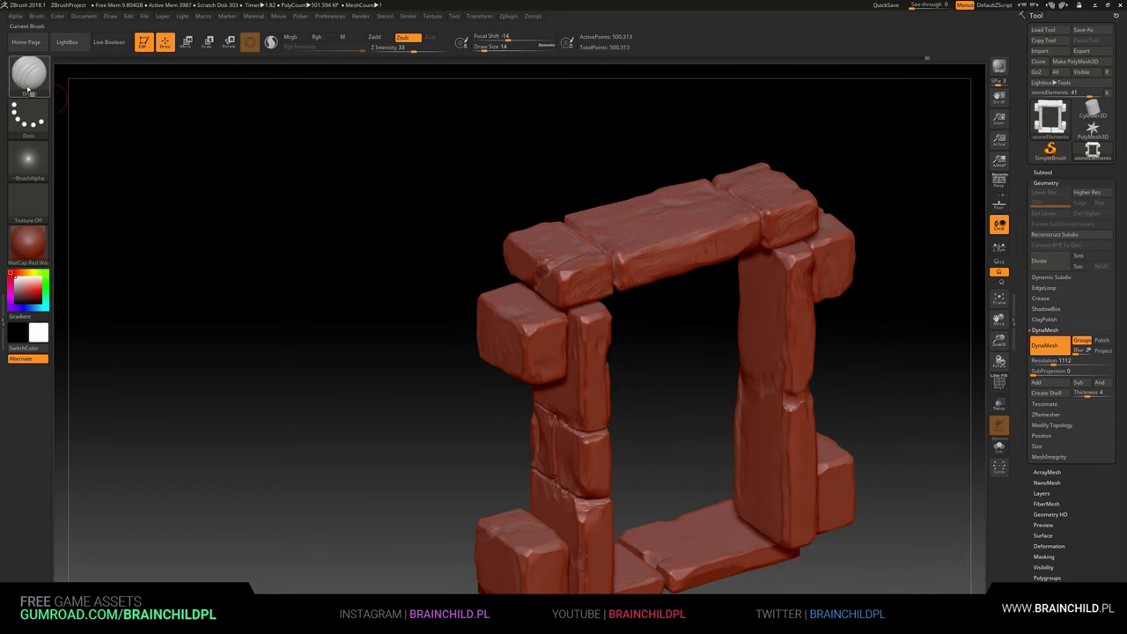
{"action": "key", "text": "b"}
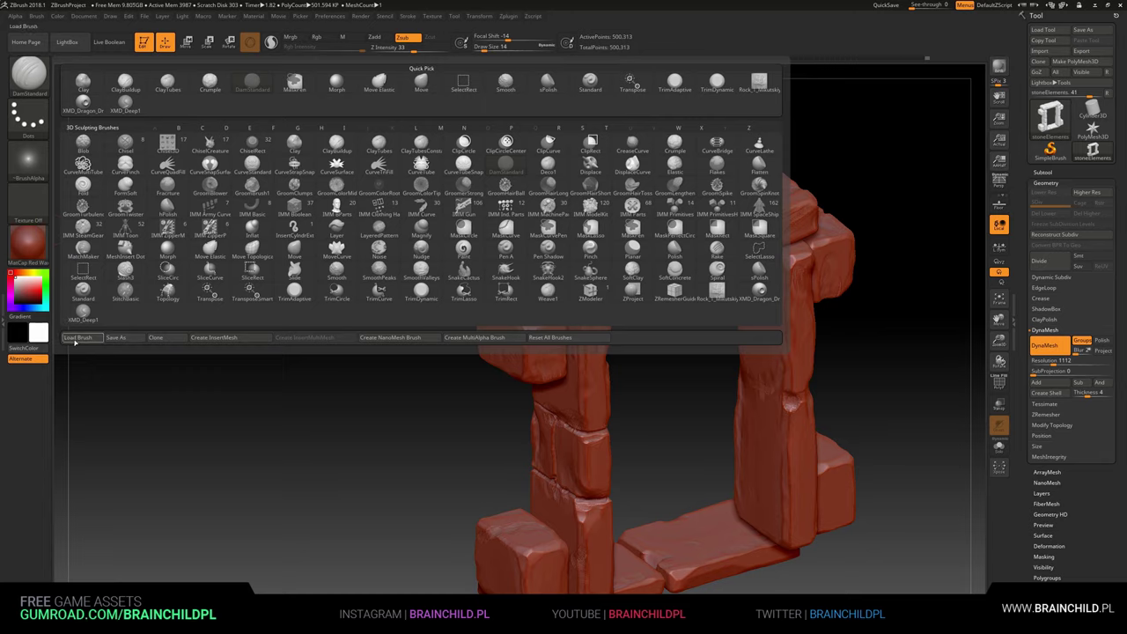
Step: Load the Imm_RockCrack brush with a DragRect stroke and review the doorway
{"action": "left_click", "coordinate": [77, 337]}
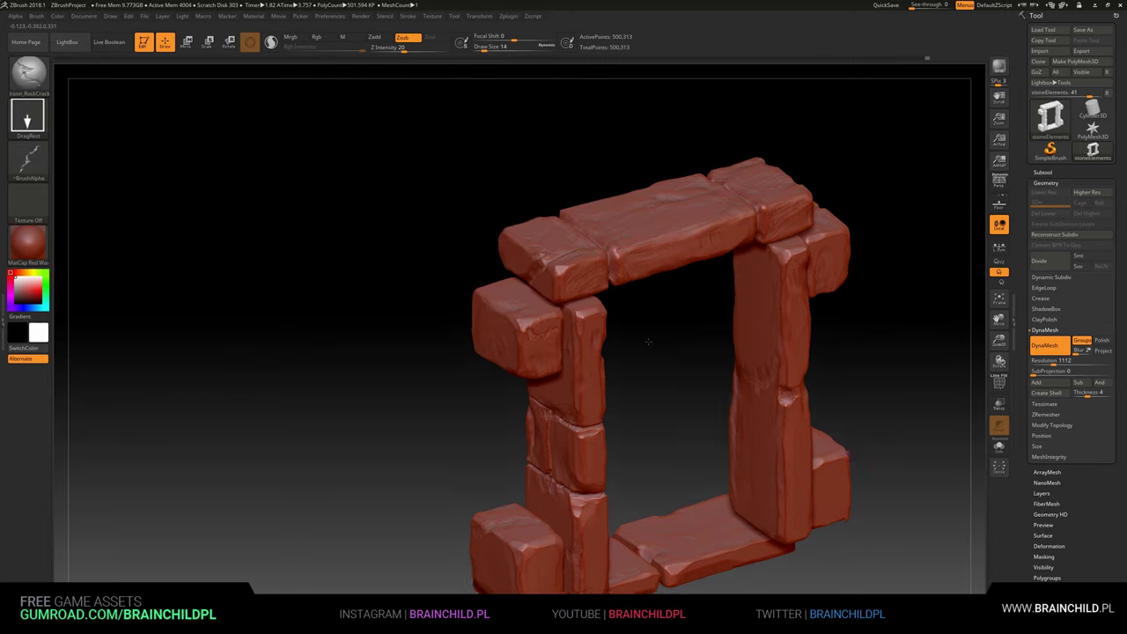
{"action": "left_click_drag", "start_coordinate": [461, 161], "coordinate": [522, 223]}
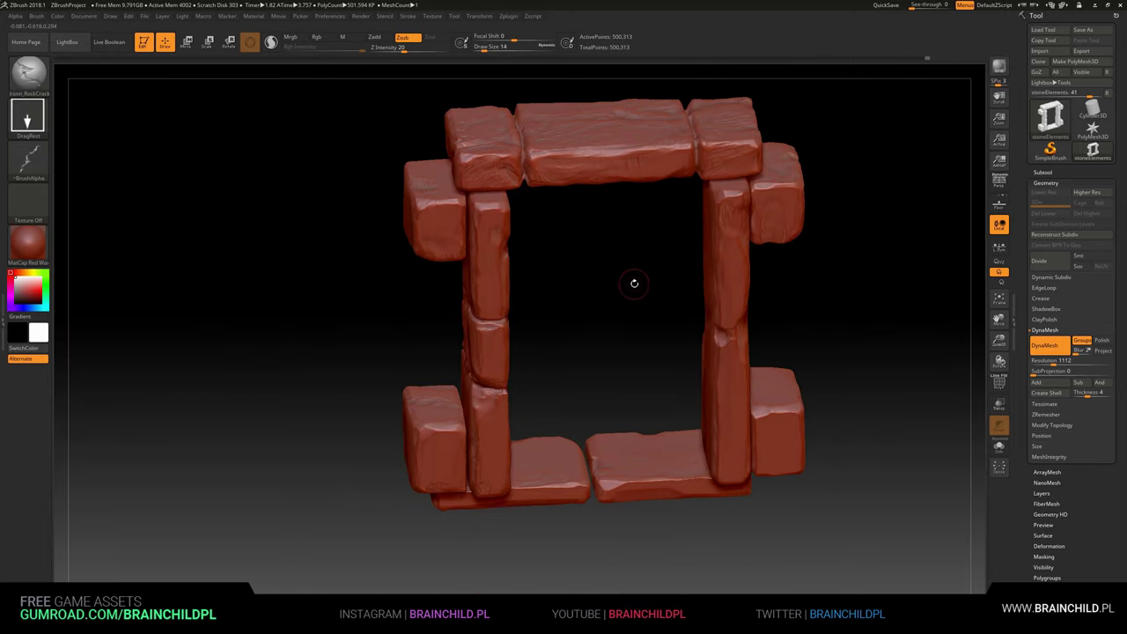
{"action": "mouse_move", "coordinate": [634, 282]}
{"action": "left_mouse_down"}
{"action": "mouse_move", "coordinate": [631, 243]}
{"action": "mouse_move", "coordinate": [611, 320]}
{"action": "mouse_move", "coordinate": [442, 234]}
{"action": "left_mouse_up"}
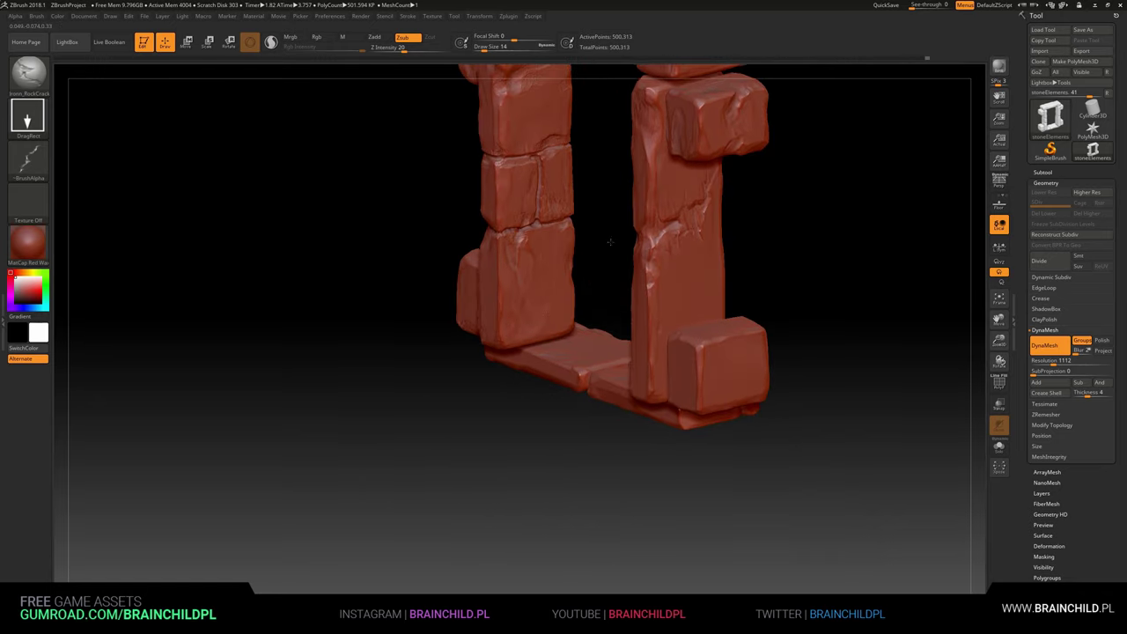
{"action": "mouse_move", "coordinate": [605, 241]}
{"action": "left_mouse_down"}
{"action": "mouse_move", "coordinate": [366, 210]}
{"action": "mouse_move", "coordinate": [557, 261]}
{"action": "left_mouse_up"}
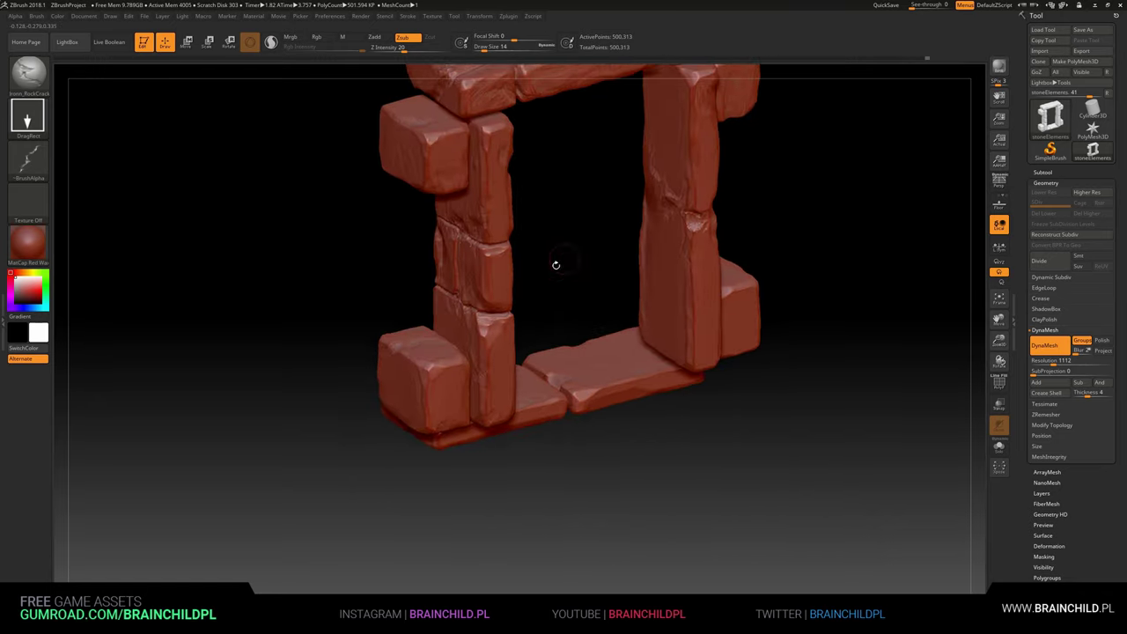
{"action": "left_click_drag", "start_coordinate": [556, 452], "coordinate": [556, 493], "text": "alt"}
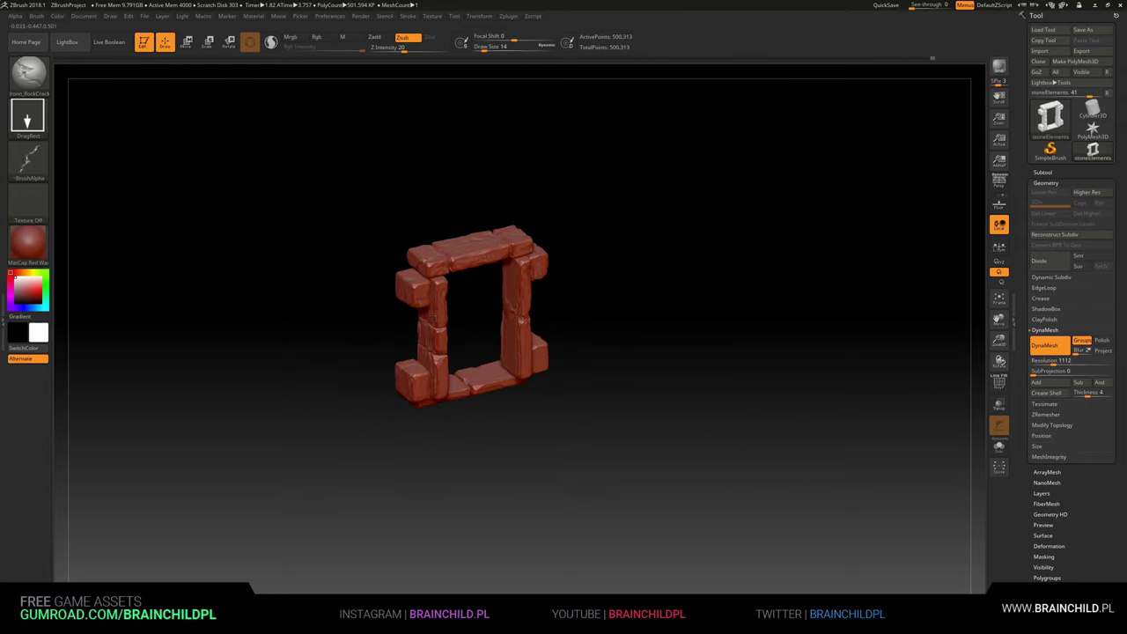
{"action": "left_click_drag", "start_coordinate": [617, 308], "coordinate": [528, 308]}
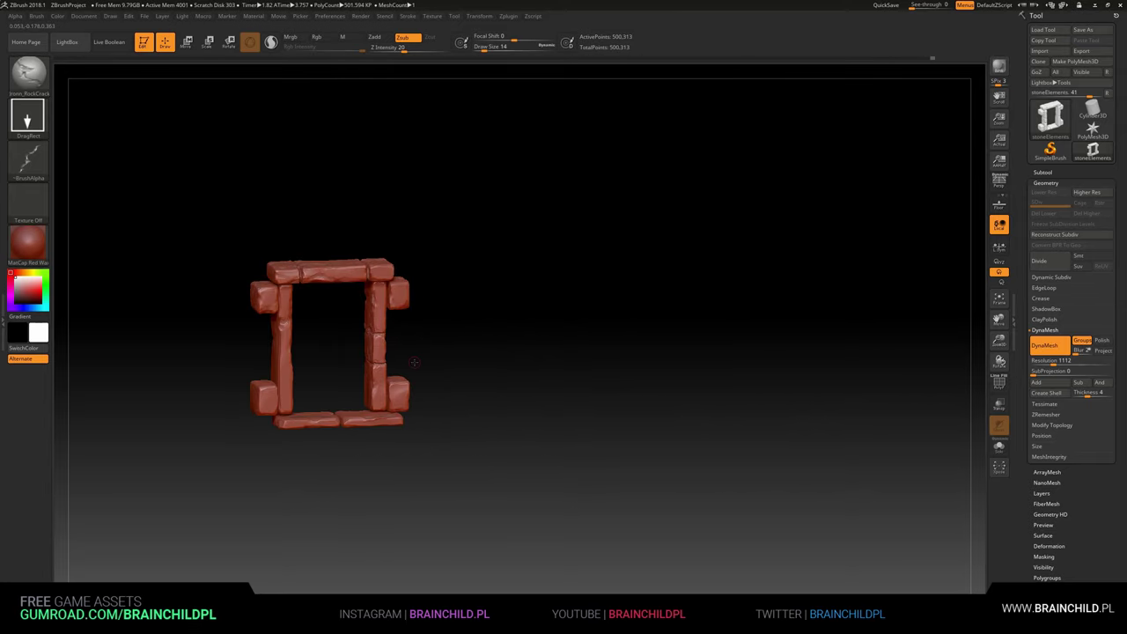
{"action": "left_click_drag", "start_coordinate": [406, 340], "coordinate": [466, 361]}
{"action": "left_click_drag", "start_coordinate": [388, 334], "coordinate": [304, 317]}
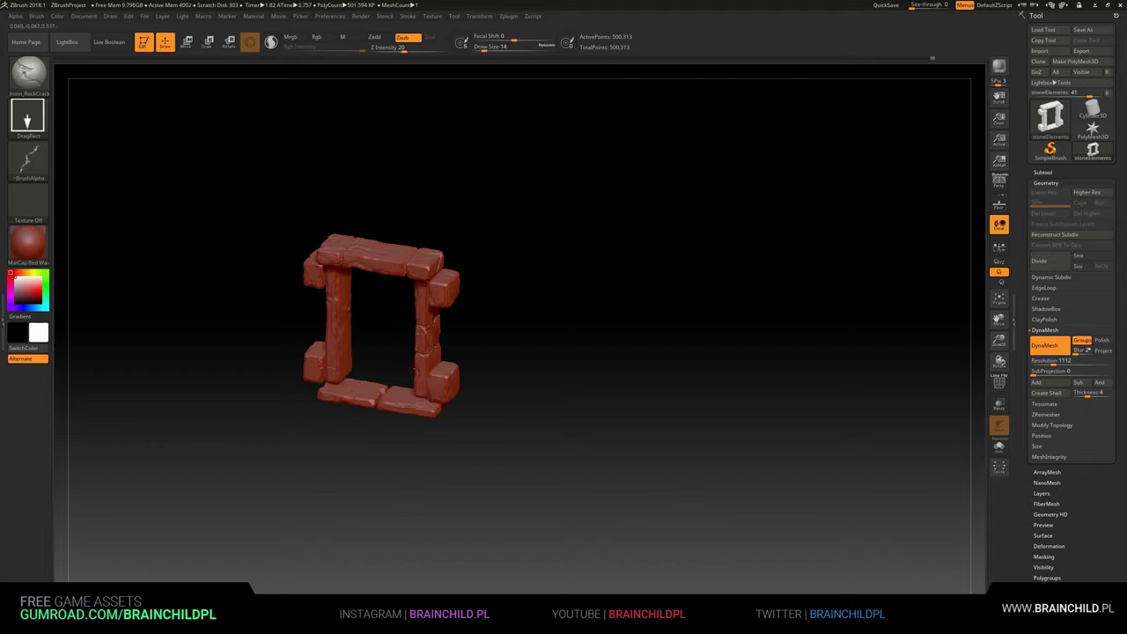
{"action": "mouse_move", "coordinate": [549, 423]}
{"action": "left_mouse_down"}
{"action": "mouse_move", "coordinate": [487, 399]}
{"action": "mouse_move", "coordinate": [458, 405]}
{"action": "mouse_move", "coordinate": [476, 400]}
{"action": "mouse_move", "coordinate": [215, 179]}
{"action": "left_mouse_up"}
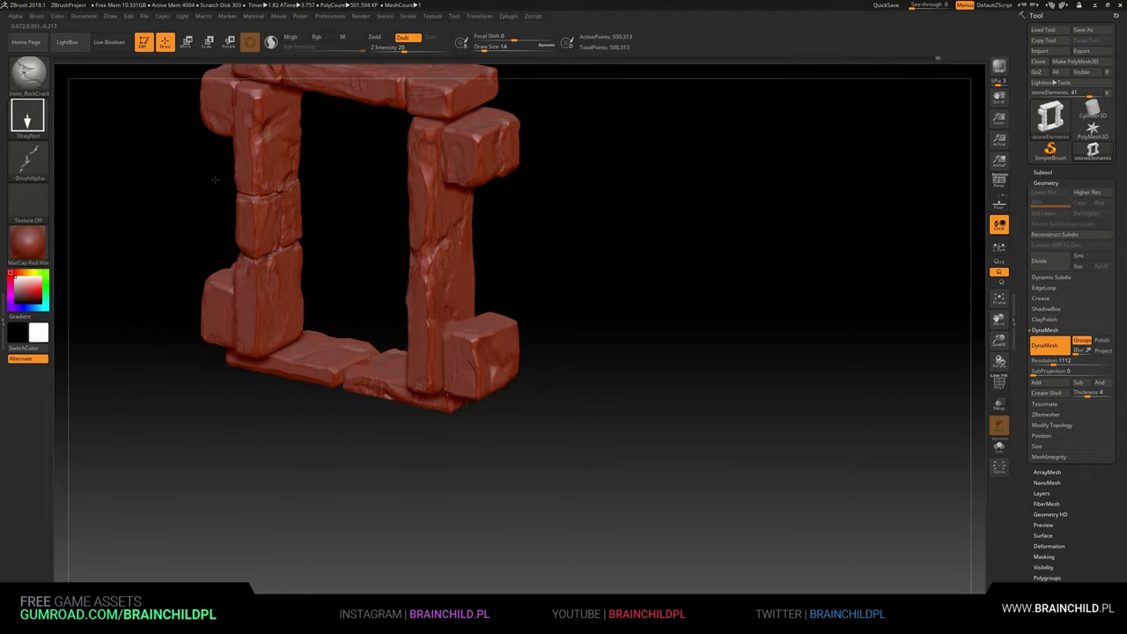
Step: Undo the rock-crack strokes on the right pillar and lower-right block, then recheck the frame
{"action": "key", "text": "ctrl+z"}
{"action": "key", "text": "ctrl+z"}
{"action": "key", "text": "ctrl+z"}
{"action": "key", "text": "ctrl+z"}
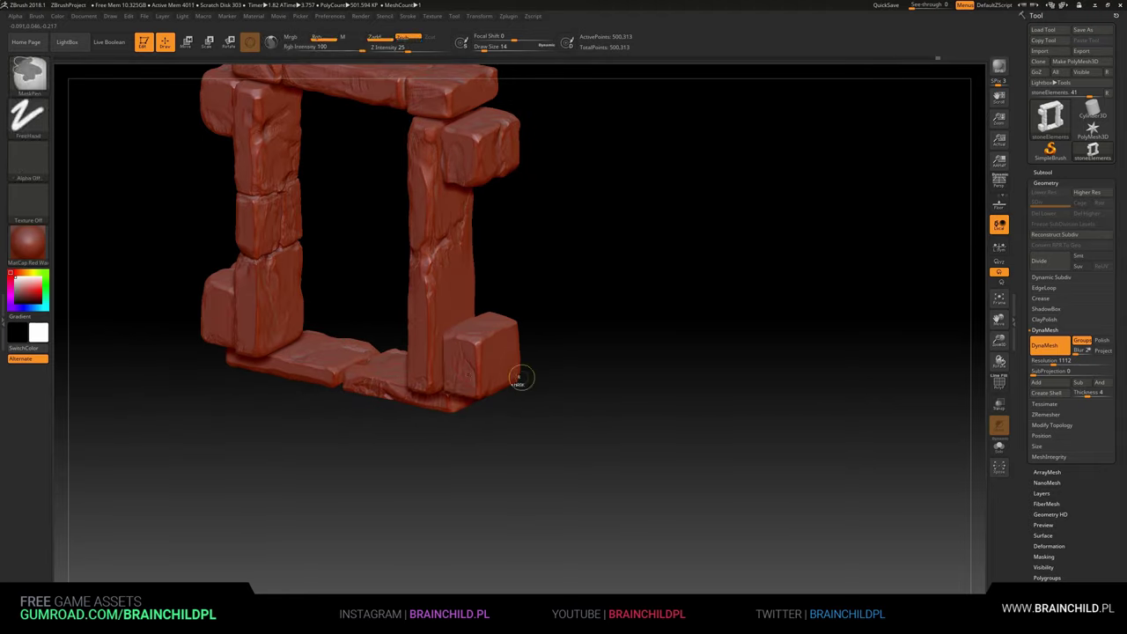
{"action": "mouse_move", "coordinate": [520, 378]}
{"action": "left_mouse_down", "text": "shift"}
{"action": "mouse_move", "coordinate": [536, 389]}
{"action": "mouse_move", "coordinate": [779, 389]}
{"action": "left_mouse_up", "text": "shift"}
{"action": "mouse_move", "coordinate": [355, 325]}
{"action": "left_mouse_down"}
{"action": "mouse_move", "coordinate": [366, 285]}
{"action": "mouse_move", "coordinate": [508, 327]}
{"action": "left_mouse_up"}
{"action": "left_click", "coordinate": [449, 310], "text": "ctrl"}
{"action": "mouse_move", "coordinate": [415, 294]}
{"action": "left_mouse_down"}
{"action": "mouse_move", "coordinate": [379, 300]}
{"action": "mouse_move", "coordinate": [523, 282]}
{"action": "mouse_move", "coordinate": [472, 282]}
{"action": "mouse_move", "coordinate": [516, 252]}
{"action": "mouse_move", "coordinate": [507, 189]}
{"action": "left_mouse_up"}
{"action": "left_click_drag", "start_coordinate": [465, 388], "coordinate": [465, 414]}
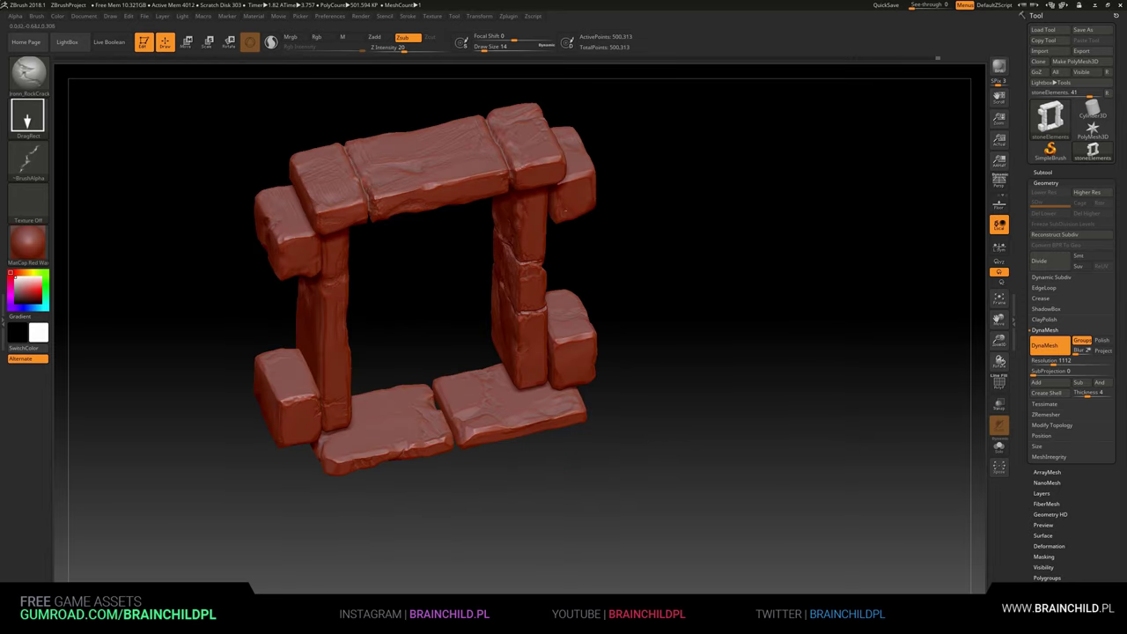
{"action": "left_click_drag", "start_coordinate": [482, 228], "coordinate": [324, 257]}
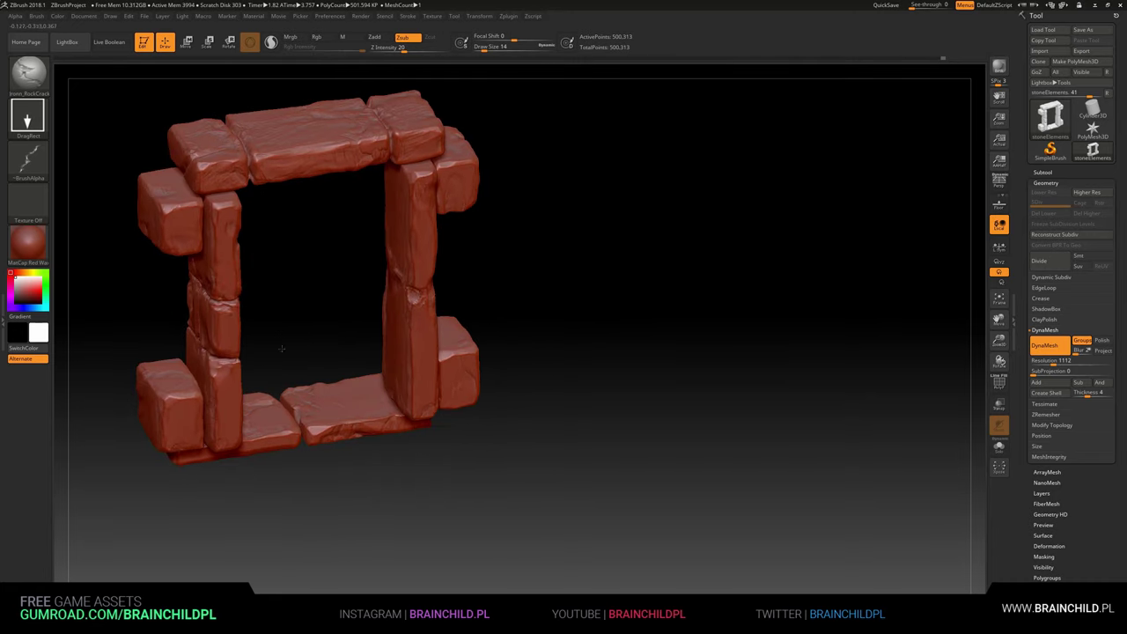
{"action": "mouse_move", "coordinate": [329, 315]}
{"action": "left_mouse_down"}
{"action": "mouse_move", "coordinate": [388, 291]}
{"action": "mouse_move", "coordinate": [236, 414]}
{"action": "mouse_move", "coordinate": [194, 352]}
{"action": "left_mouse_up"}
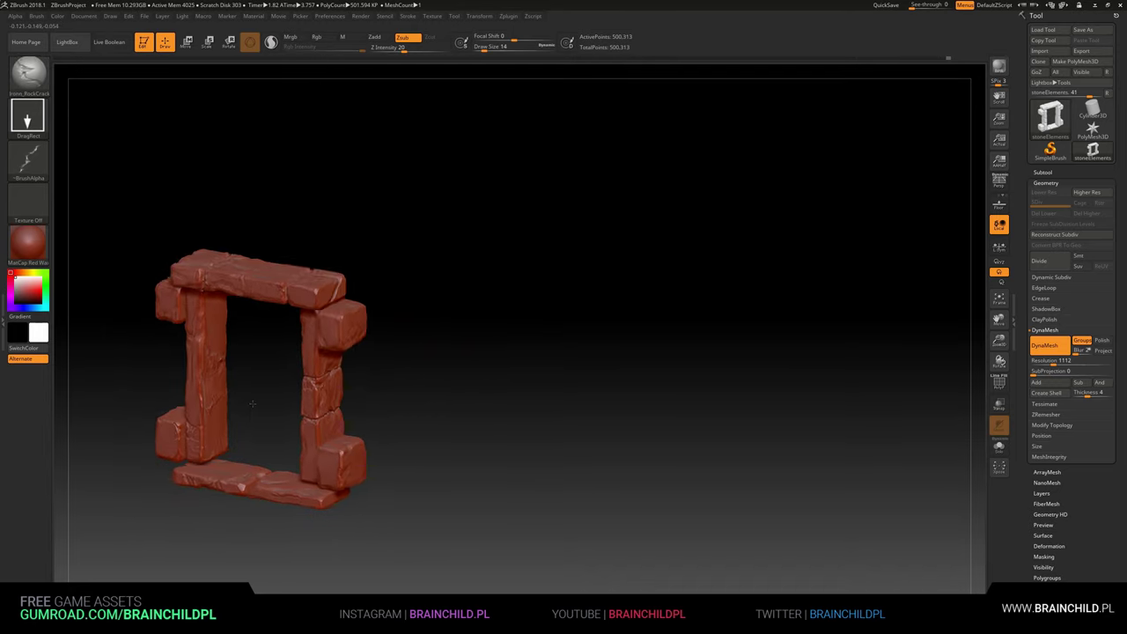
{"action": "left_click", "coordinate": [27, 74]}
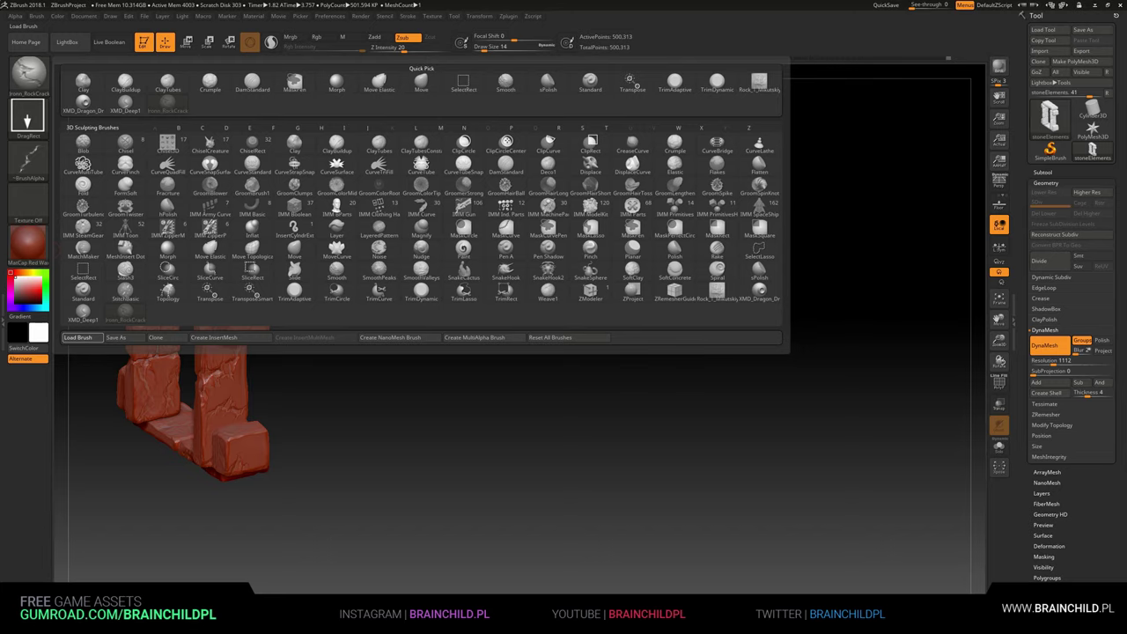
Step: Load a different rock-detail brush and enlarge the frame for a closer look
{"action": "left_click", "coordinate": [753, 253]}
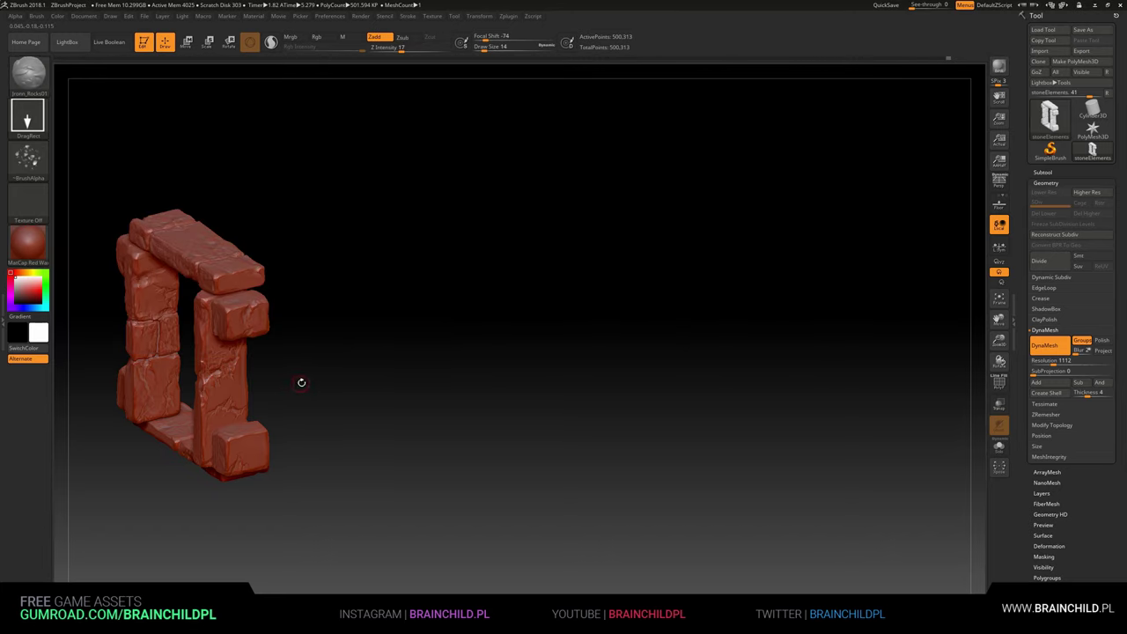
{"action": "right_click_drag", "start_coordinate": [302, 382], "coordinate": [360, 332], "text": "ctrl"}
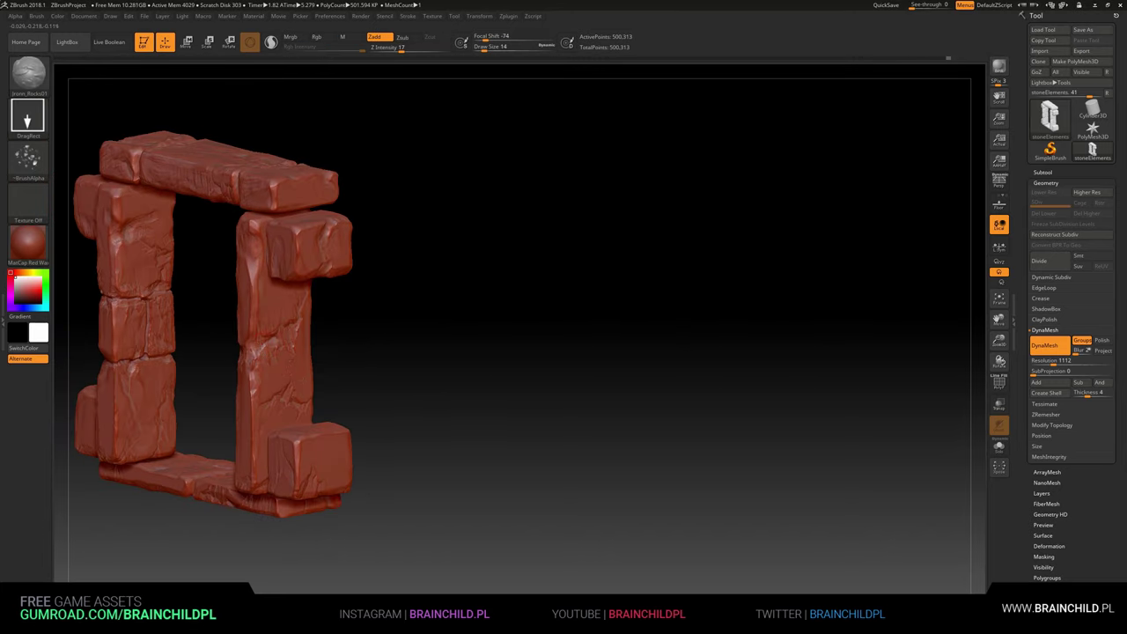
{"action": "mouse_move", "coordinate": [255, 290]}
{"action": "right_mouse_down"}
{"action": "mouse_move", "coordinate": [266, 239]}
{"action": "mouse_move", "coordinate": [270, 285]}
{"action": "mouse_move", "coordinate": [241, 336]}
{"action": "mouse_move", "coordinate": [344, 329]}
{"action": "mouse_move", "coordinate": [420, 294]}
{"action": "mouse_move", "coordinate": [437, 332]}
{"action": "mouse_move", "coordinate": [368, 315]}
{"action": "mouse_move", "coordinate": [432, 441]}
{"action": "mouse_move", "coordinate": [428, 353]}
{"action": "mouse_move", "coordinate": [414, 369]}
{"action": "right_mouse_up"}
Step: Try the Clay brush, then settle on TrimDynamic with Zsub and Z Intensity 43
{"action": "left_click", "coordinate": [29, 92]}
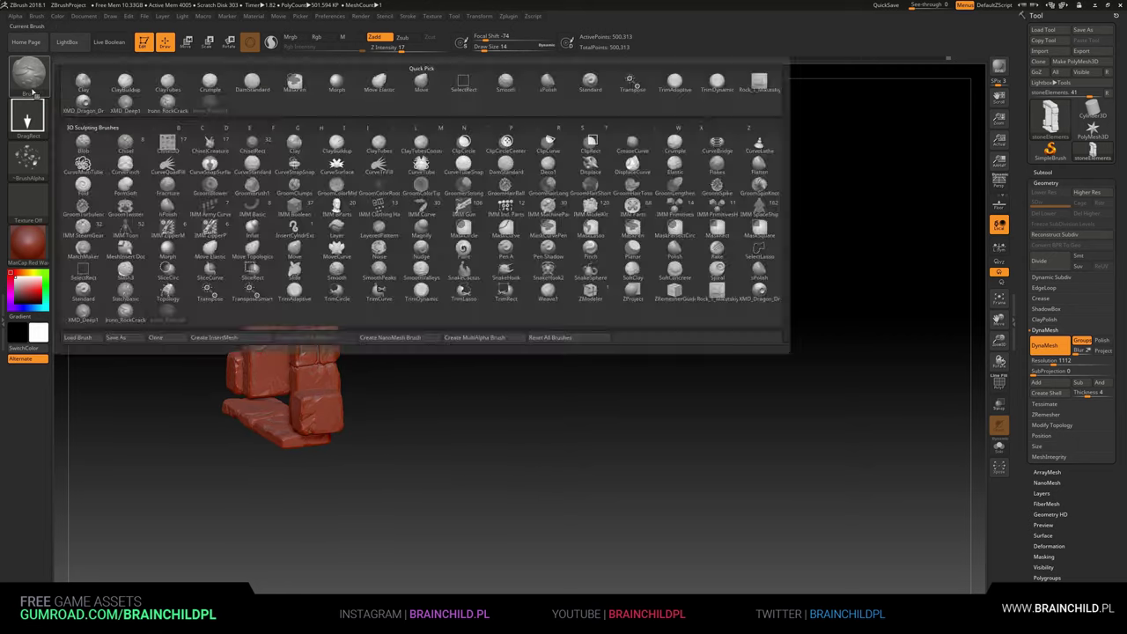
{"action": "left_click", "coordinate": [82, 84]}
{"action": "left_click", "coordinate": [29, 75]}
{"action": "left_click", "coordinate": [294, 141]}
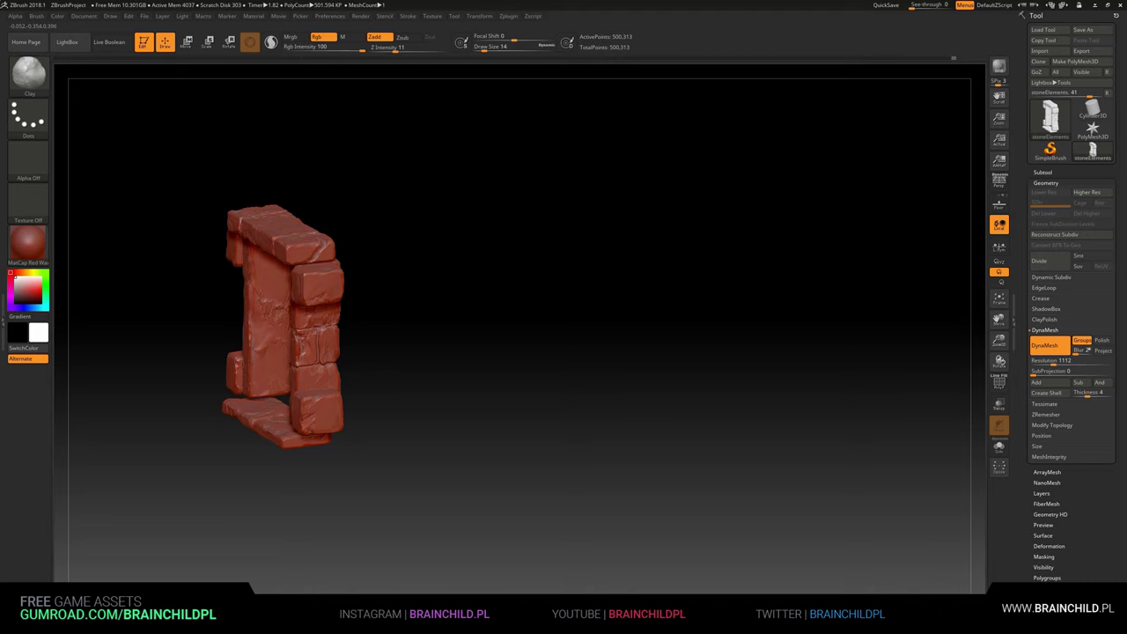
{"action": "key", "text": "b"}
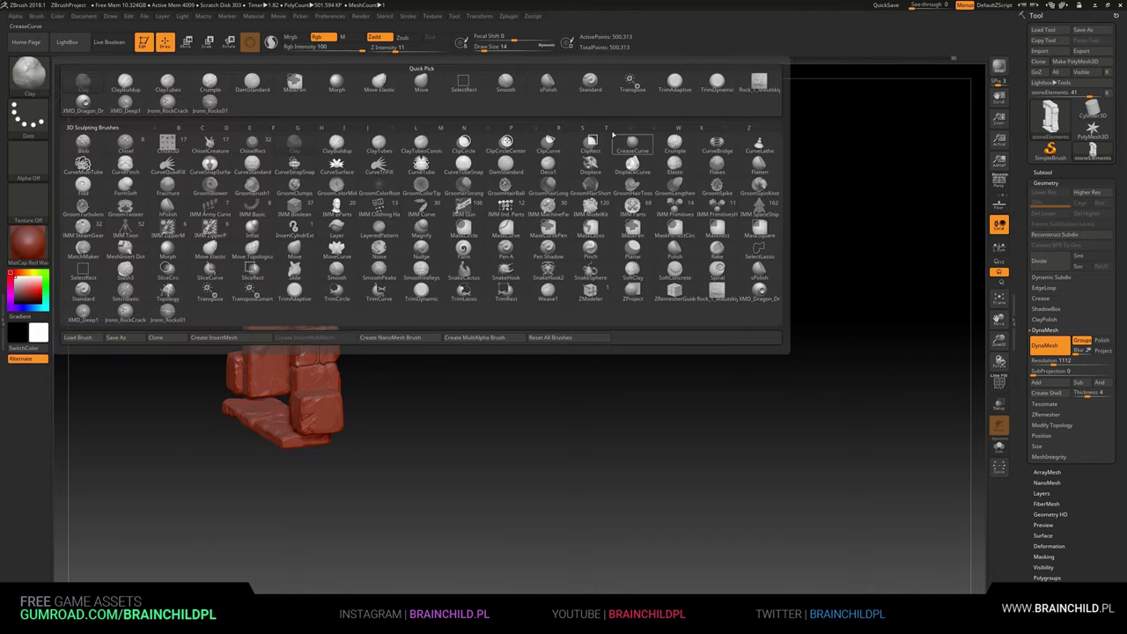
{"action": "left_click", "coordinate": [717, 82]}
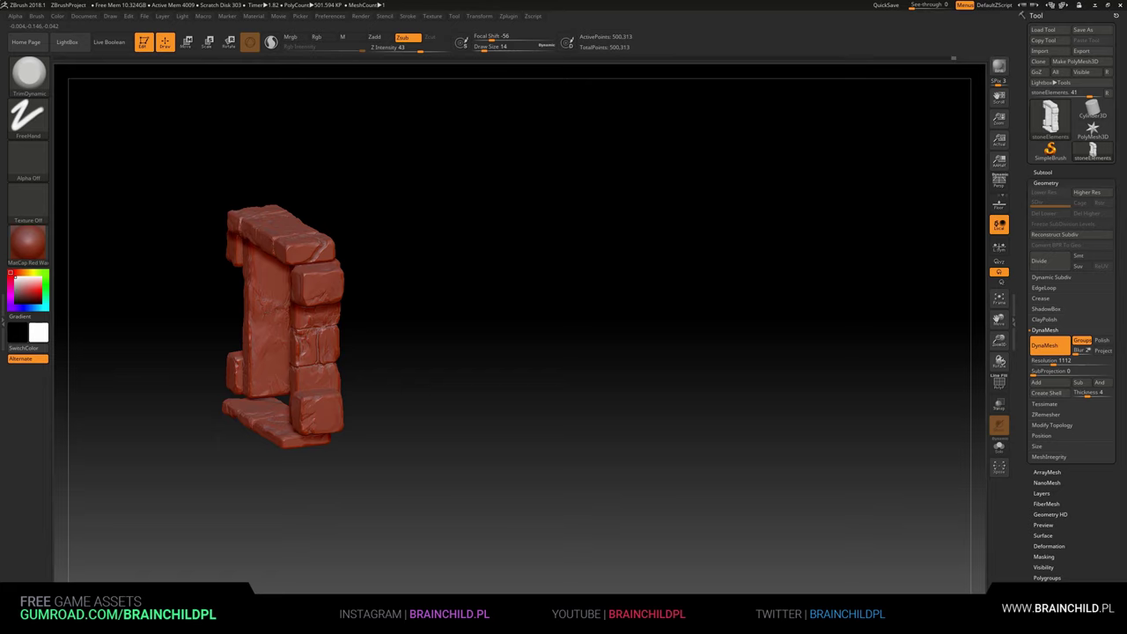
{"action": "left_click_drag", "start_coordinate": [374, 275], "coordinate": [520, 254], "text": "shift"}
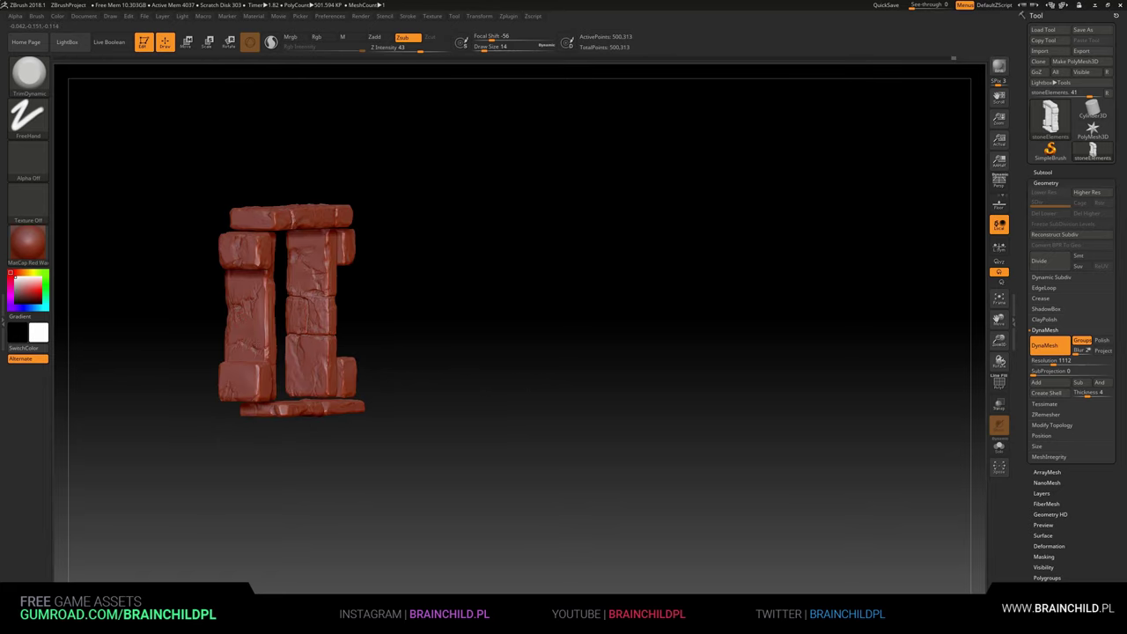
{"action": "left_click_drag", "start_coordinate": [422, 306], "coordinate": [312, 305]}
Step: Switch to TrimAdaptive at Z Intensity 27 and turn the arch front-on
{"action": "key", "text": "b"}
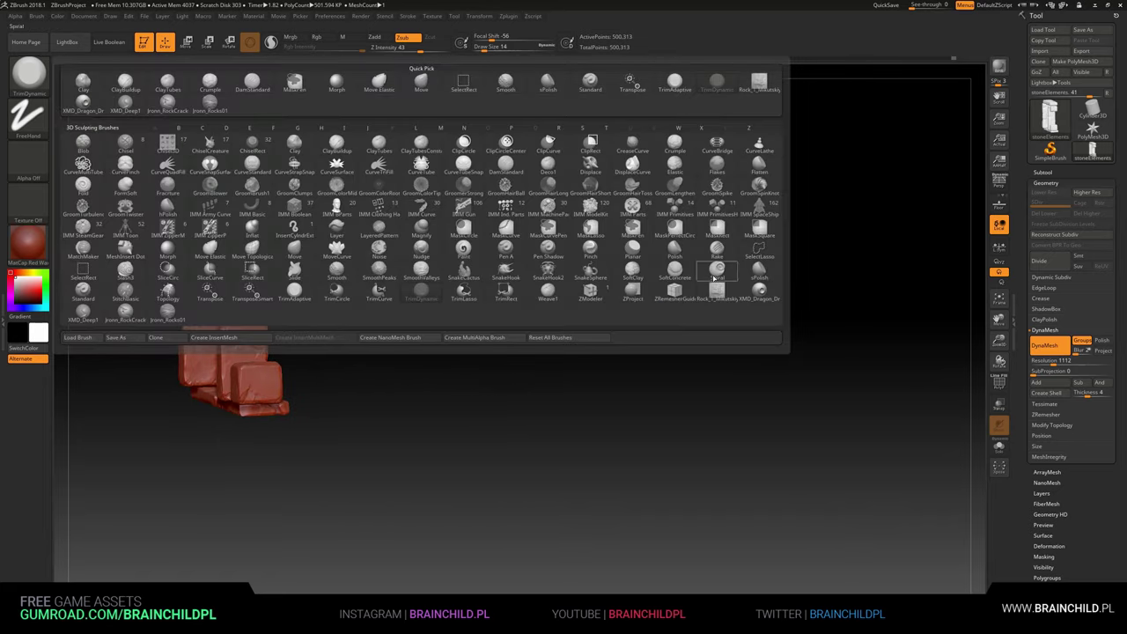
{"action": "left_click", "coordinate": [633, 84]}
{"action": "left_click_drag", "start_coordinate": [225, 361], "coordinate": [330, 340]}
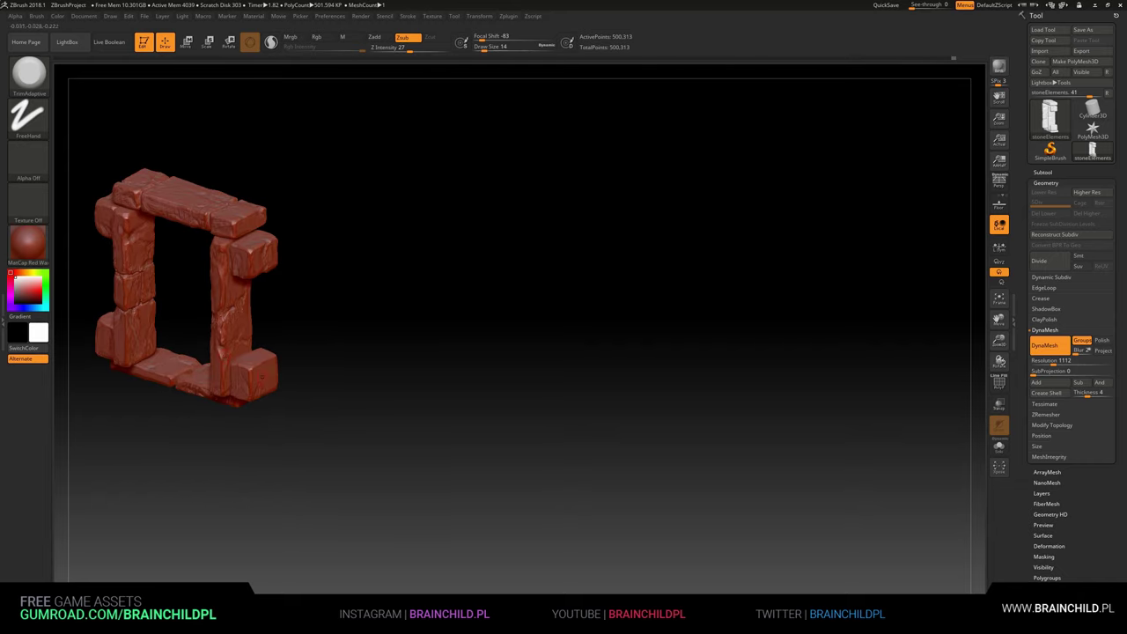
{"action": "mouse_move", "coordinate": [221, 350]}
{"action": "left_mouse_down"}
{"action": "mouse_move", "coordinate": [283, 363]}
{"action": "mouse_move", "coordinate": [315, 299]}
{"action": "left_mouse_up"}
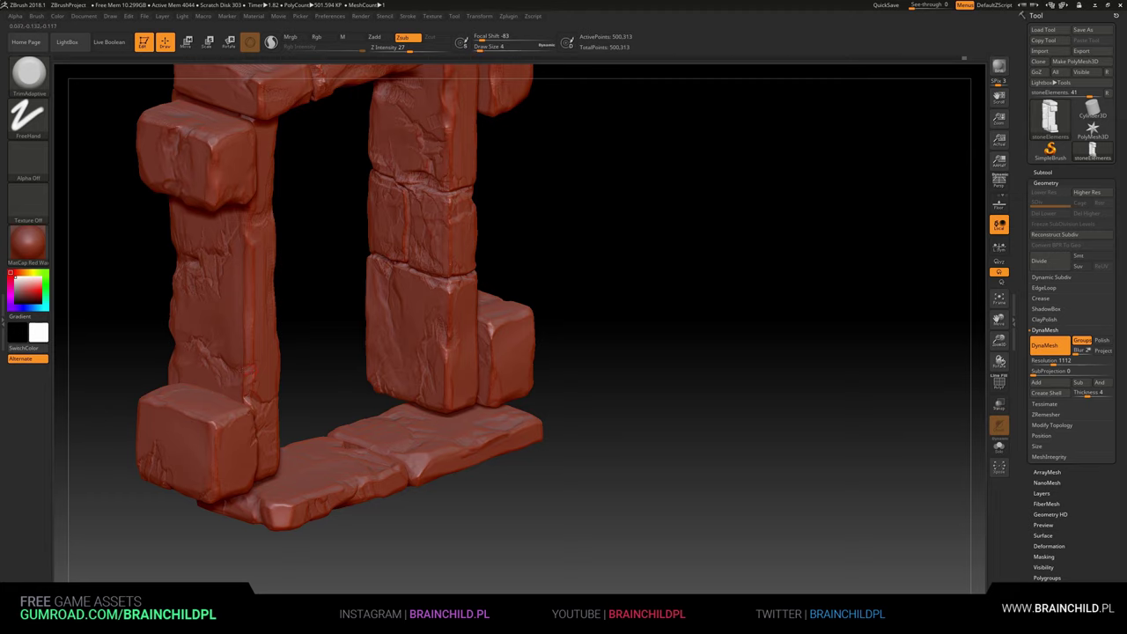
{"action": "left_click_drag", "start_coordinate": [247, 373], "coordinate": [288, 348]}
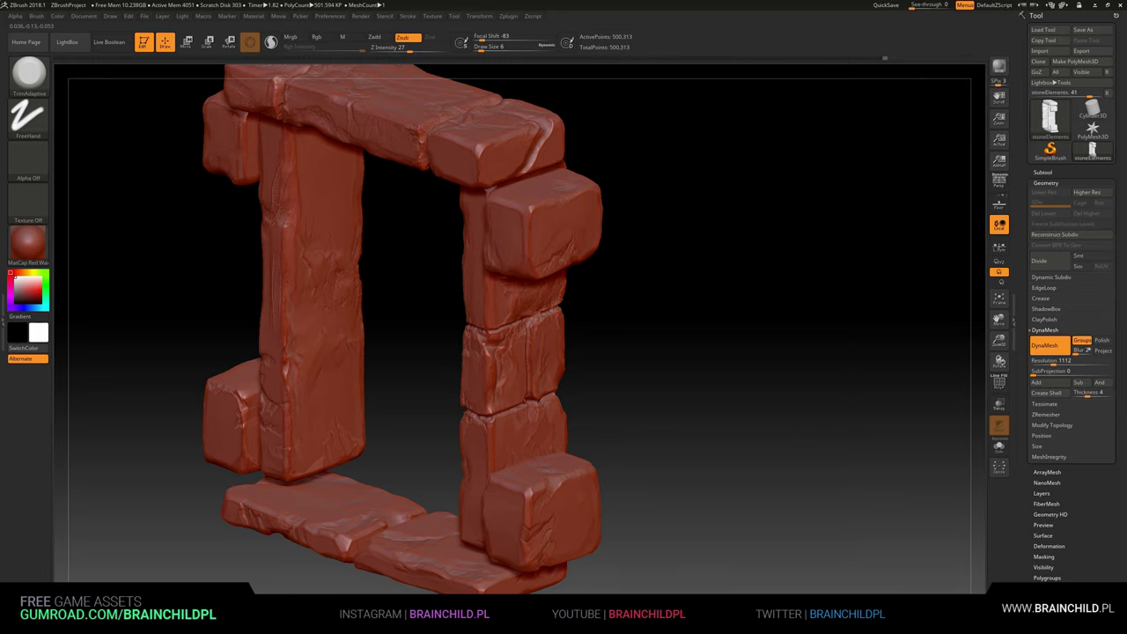
Step: Inspect the whole stone arch from its left, right and front sides
{"action": "mouse_move", "coordinate": [291, 345]}
{"action": "left_mouse_down"}
{"action": "mouse_move", "coordinate": [297, 244]}
{"action": "mouse_move", "coordinate": [405, 272]}
{"action": "left_mouse_up"}
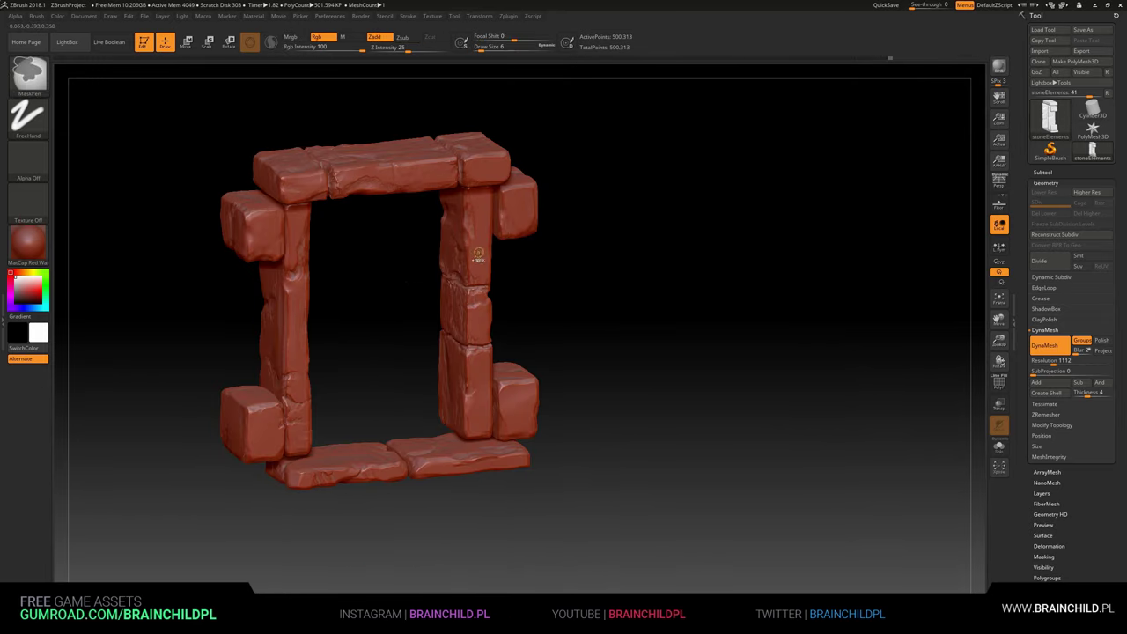
{"action": "left_click_drag", "start_coordinate": [437, 132], "coordinate": [355, 158]}
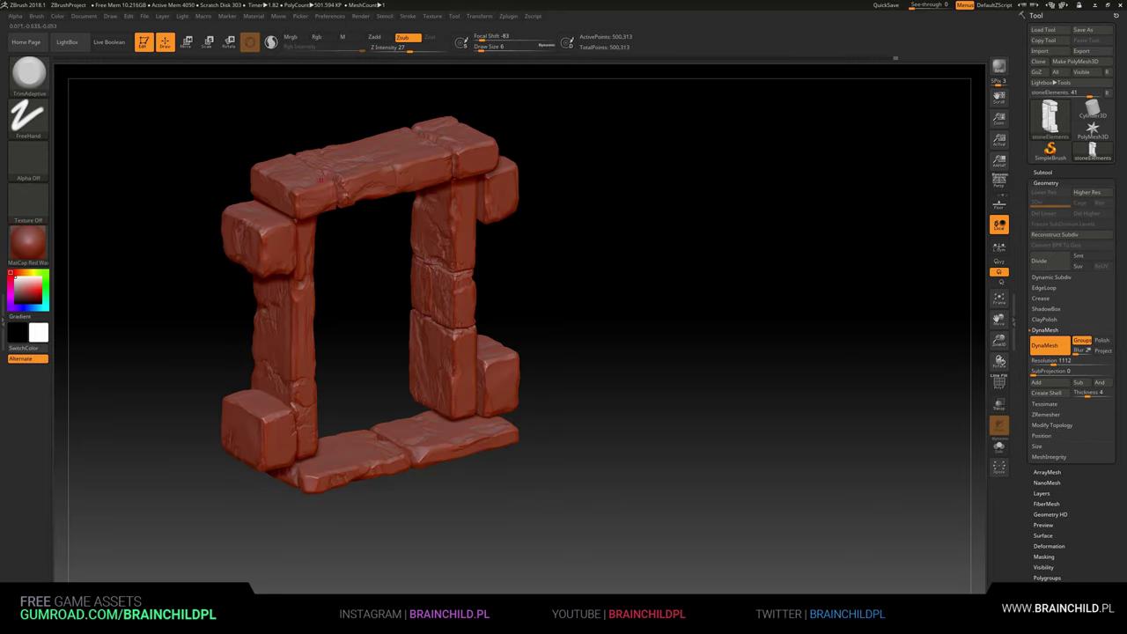
{"action": "scroll", "coordinate": [320, 180], "scroll_direction": "down", "scroll_amount": 3}
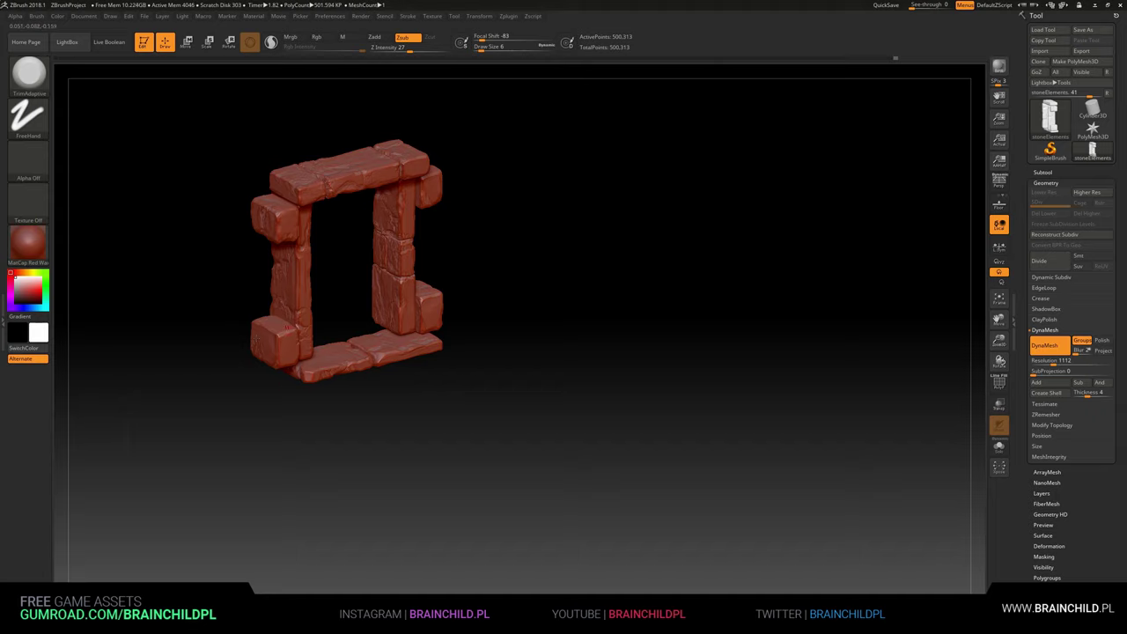
{"action": "left_click_drag", "start_coordinate": [462, 175], "coordinate": [414, 180]}
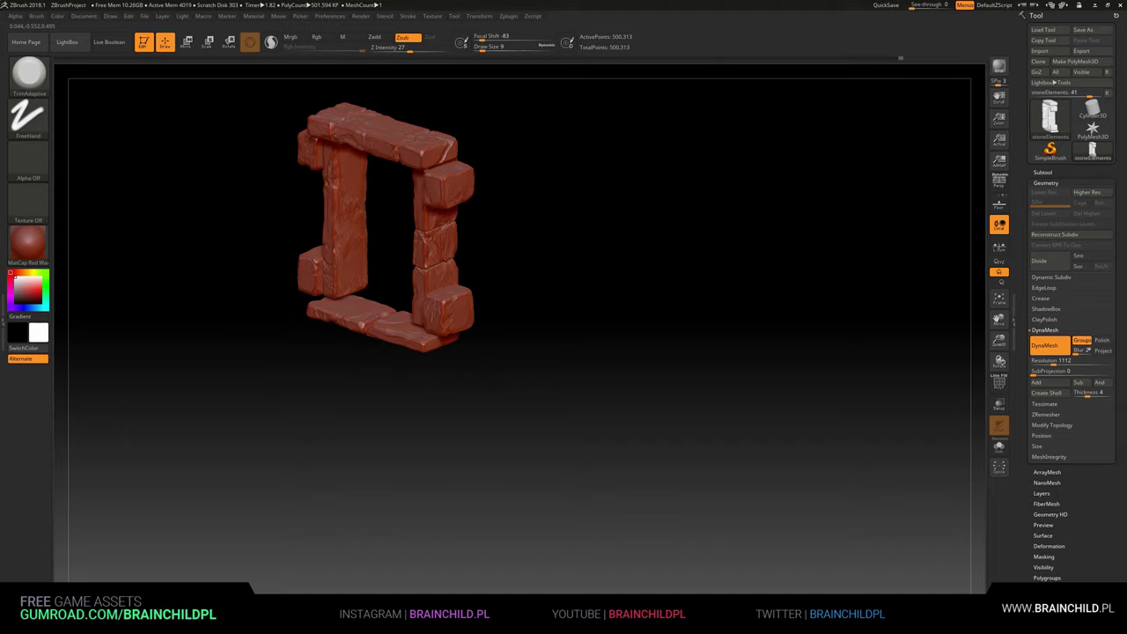
{"action": "mouse_move", "coordinate": [489, 136]}
{"action": "left_mouse_down", "text": "shift"}
{"action": "mouse_move", "coordinate": [408, 305]}
{"action": "mouse_move", "coordinate": [596, 235]}
{"action": "mouse_move", "coordinate": [584, 231]}
{"action": "left_mouse_up", "text": "shift"}
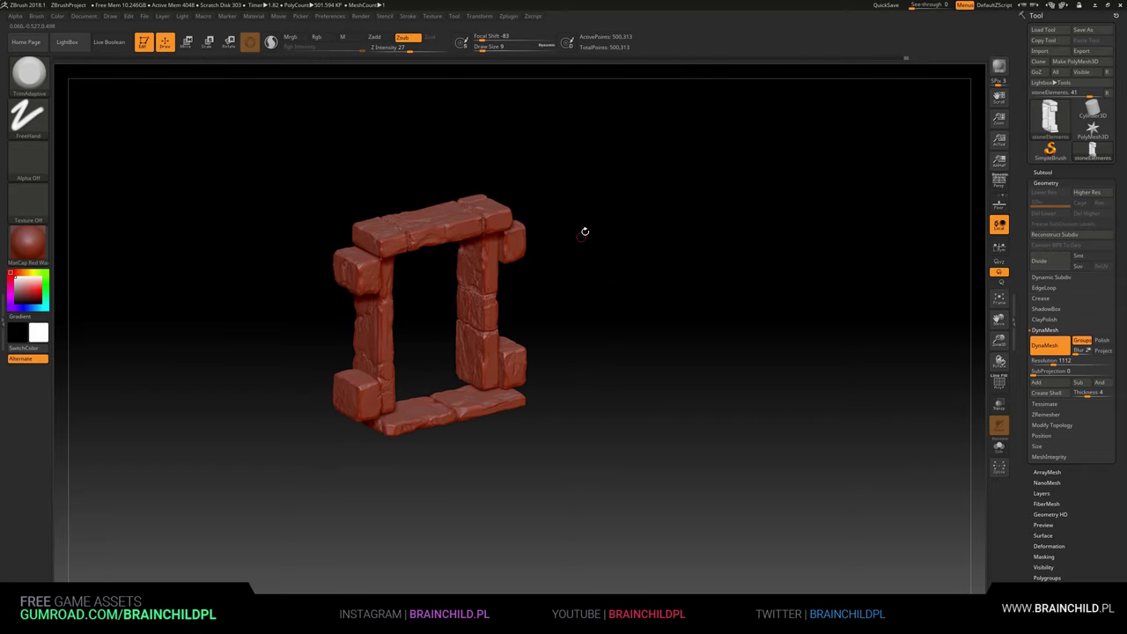
{"action": "left_click_drag", "start_coordinate": [542, 151], "coordinate": [614, 241]}
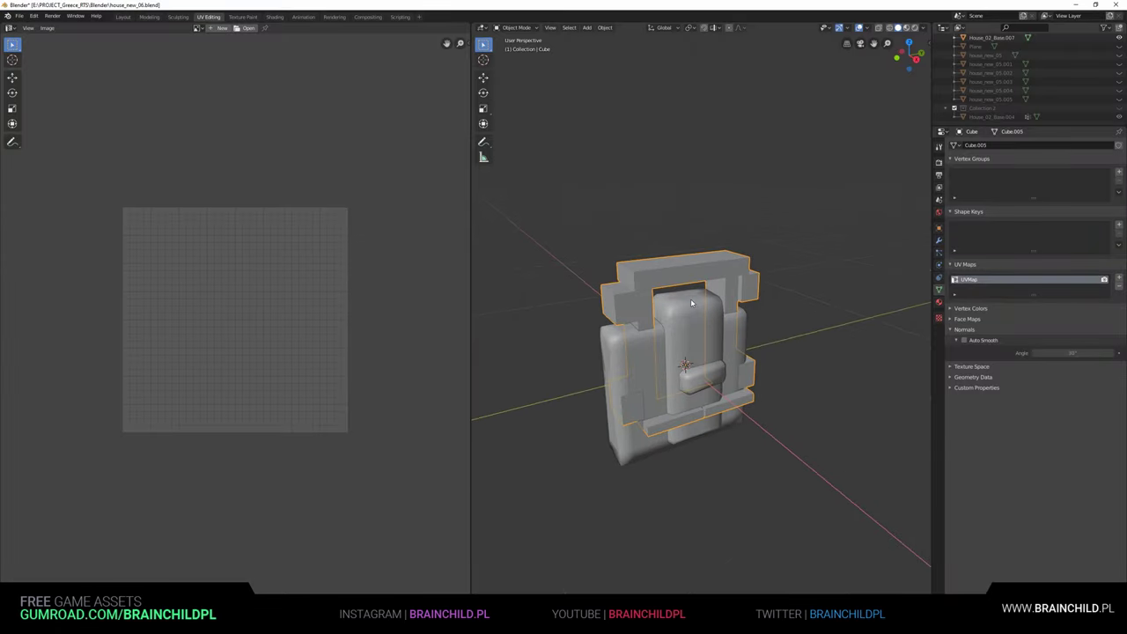
Step: Delete the default cube and open the FBX import file browser
{"action": "key", "text": "Delete"}
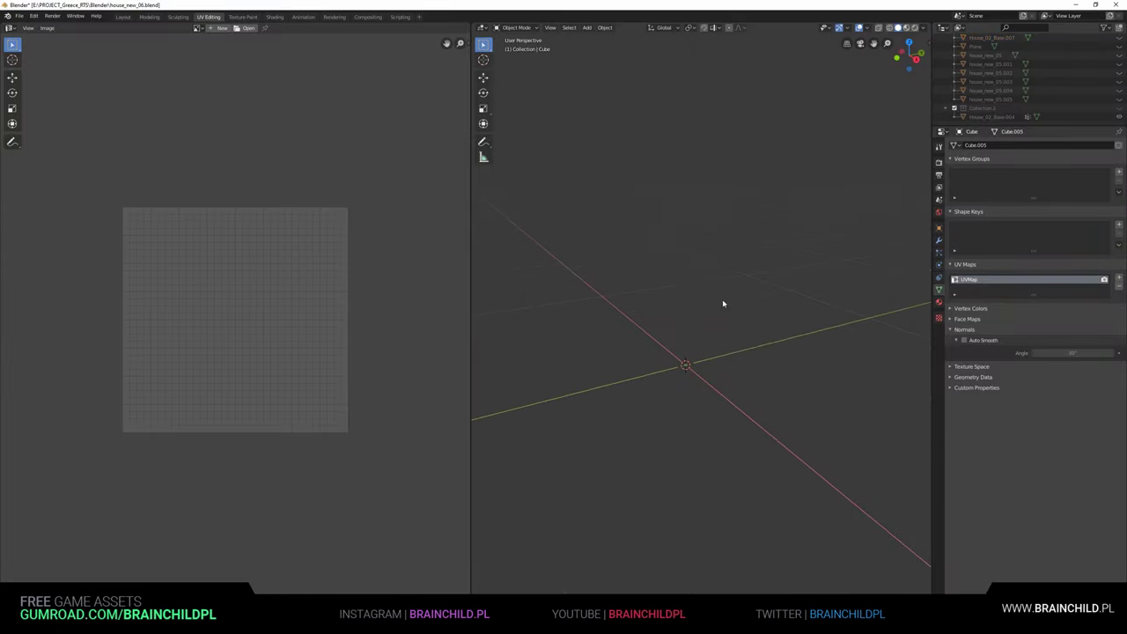
{"action": "left_click", "coordinate": [19, 16]}
{"action": "left_click", "coordinate": [132, 187]}
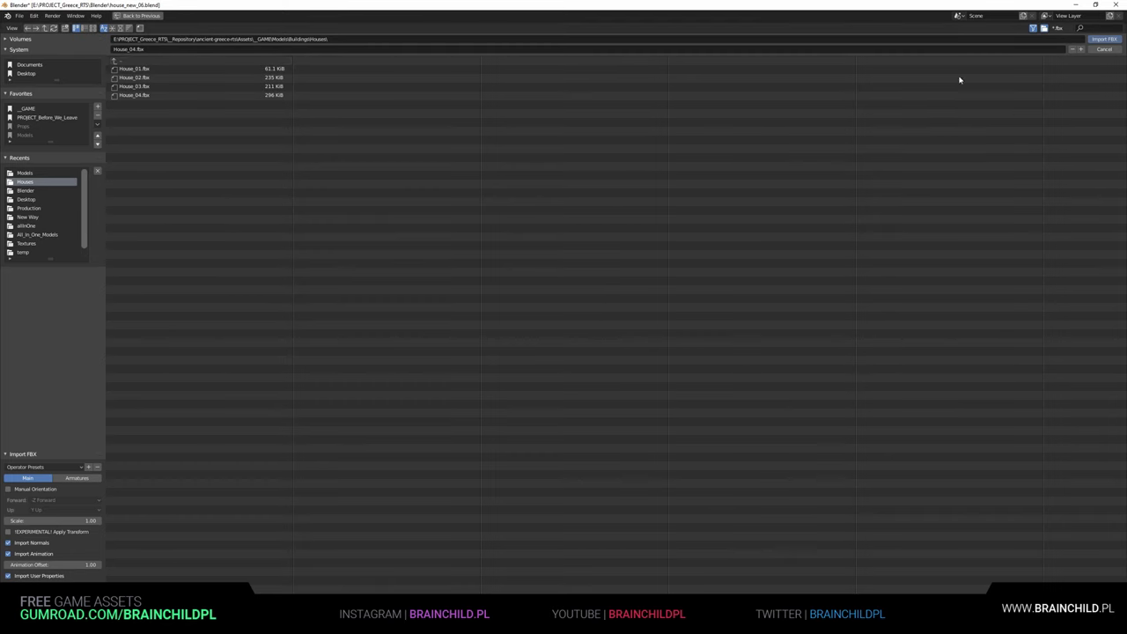